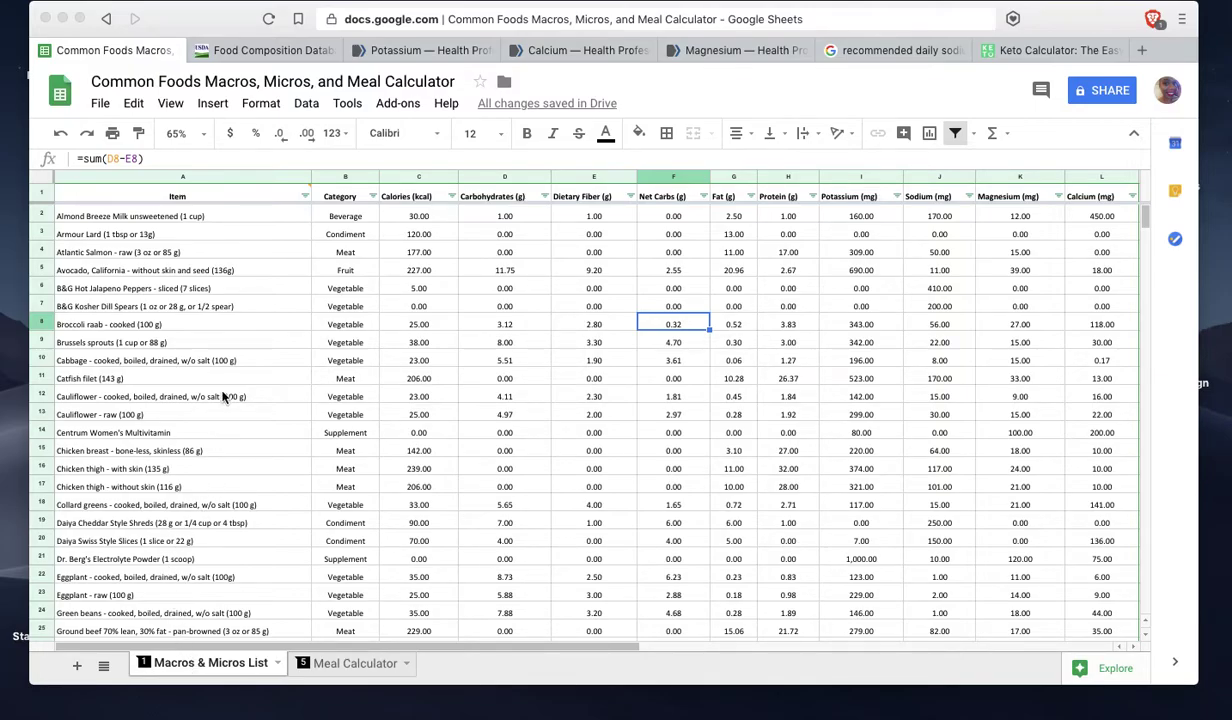
Look over the food rows and nutrient columns of the Macros & Micros List sheet.
scroll(224, 397, "down", 5)
scroll(224, 397, "down", 5)
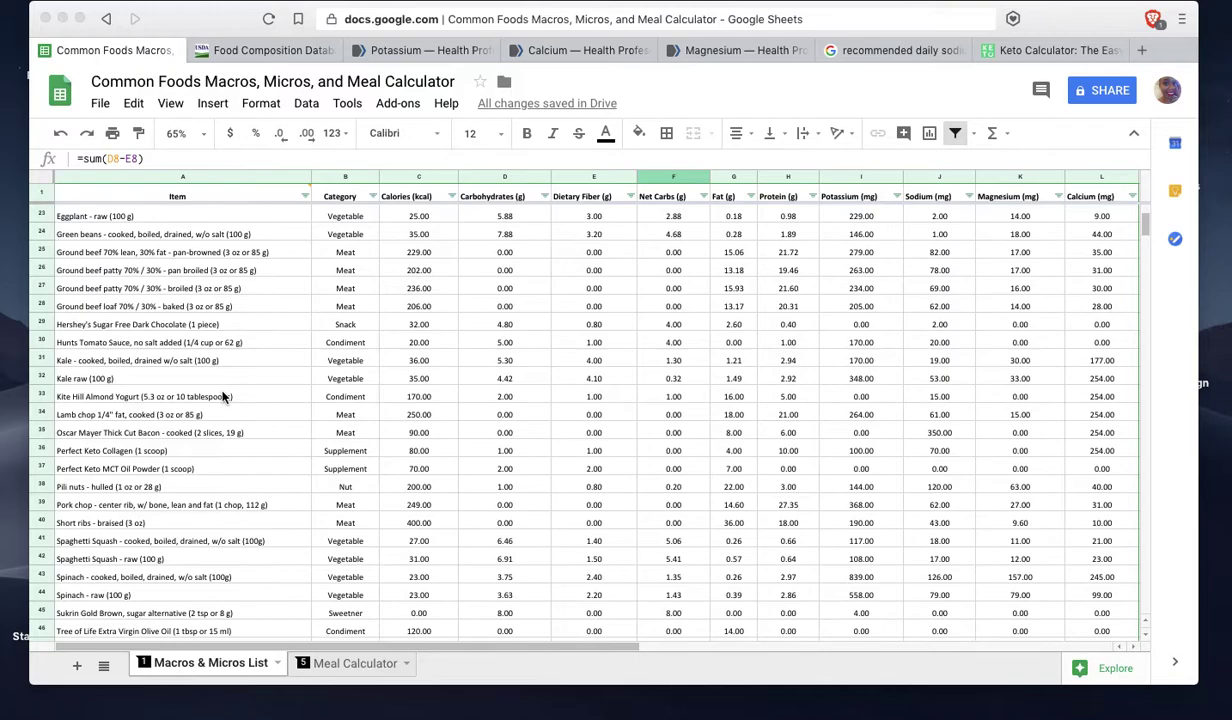
scroll(224, 397, "up", 10)
scroll(224, 397, "right", 8)
scroll(224, 397, "left", 8)
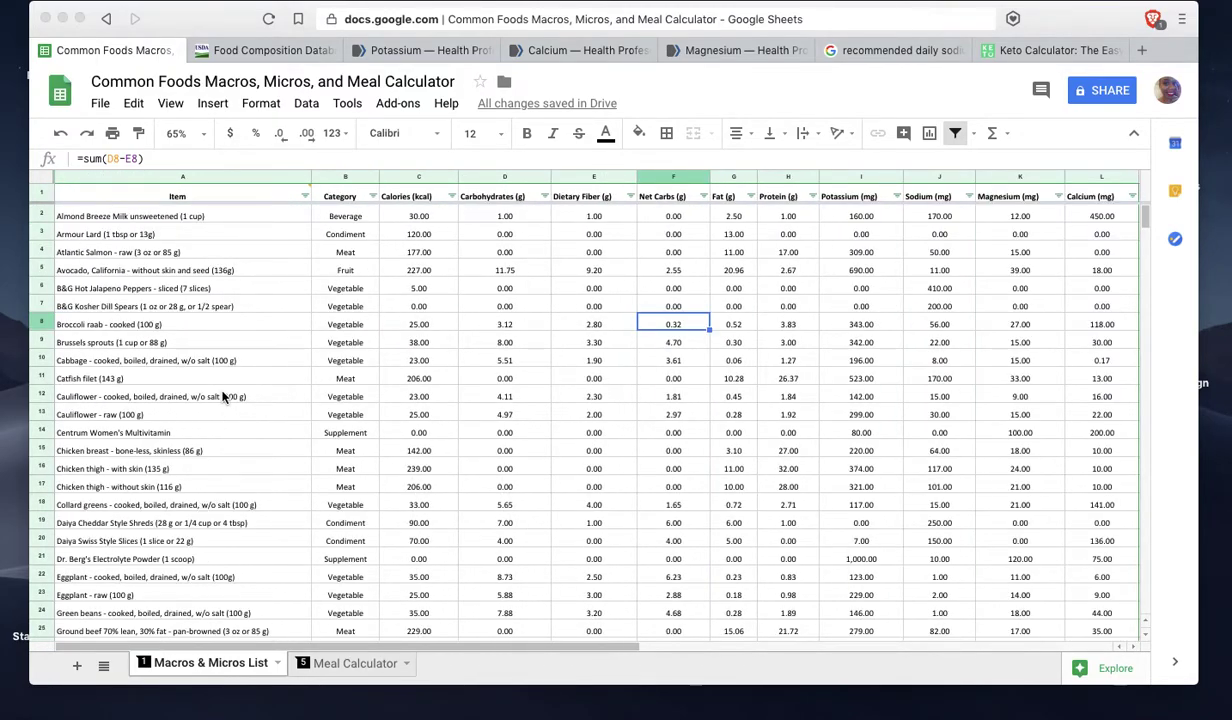
View the Meal Calculator sheet's meal items, totals and targets, comparing them with the Macros & Micros List sheet.
left_click(334, 664)
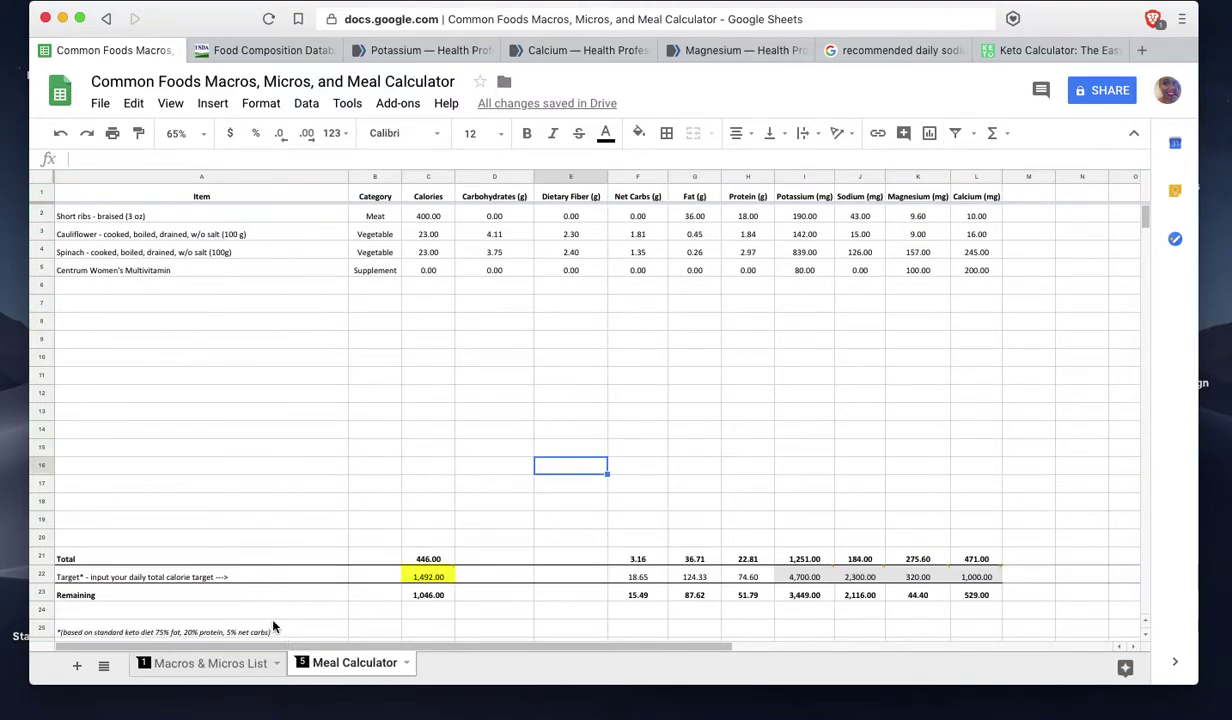
left_click(209, 664)
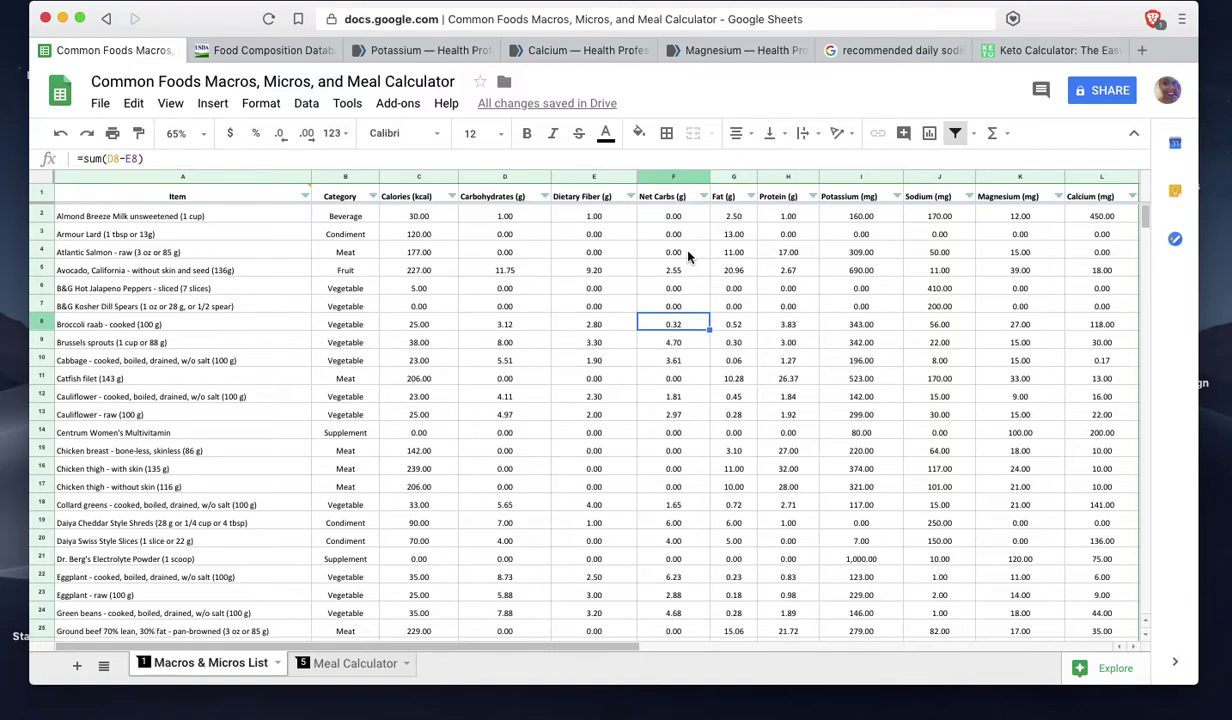
left_click(333, 664)
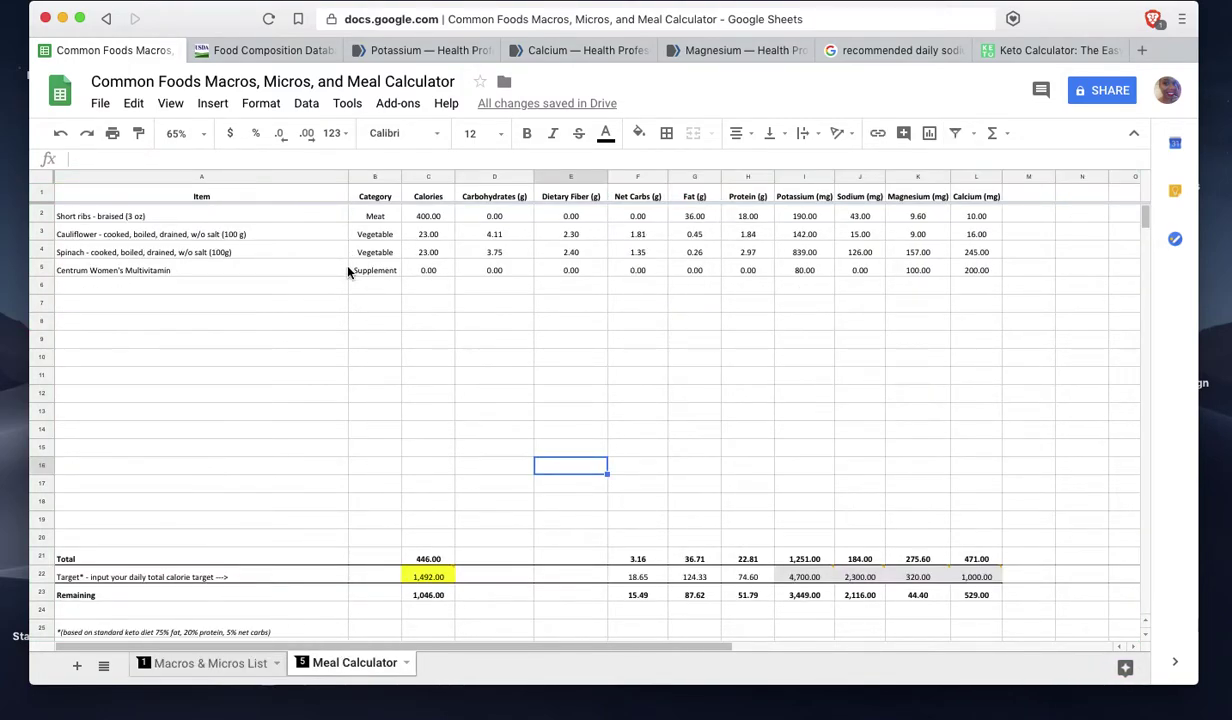
left_click(210, 663)
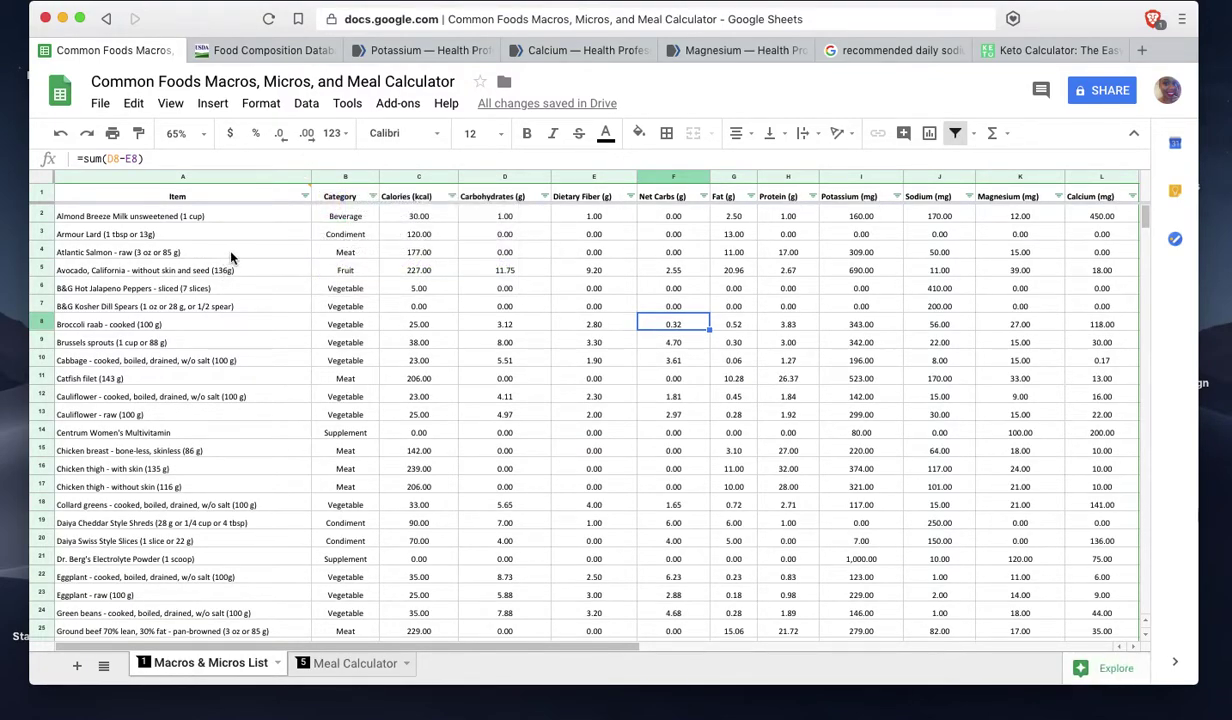
scroll(230, 258, "down", 2)
scroll(230, 258, "up", 2)
Read the source comment on the Item header and view the USDA Food Composition Databases page it cites.
left_click(261, 51)
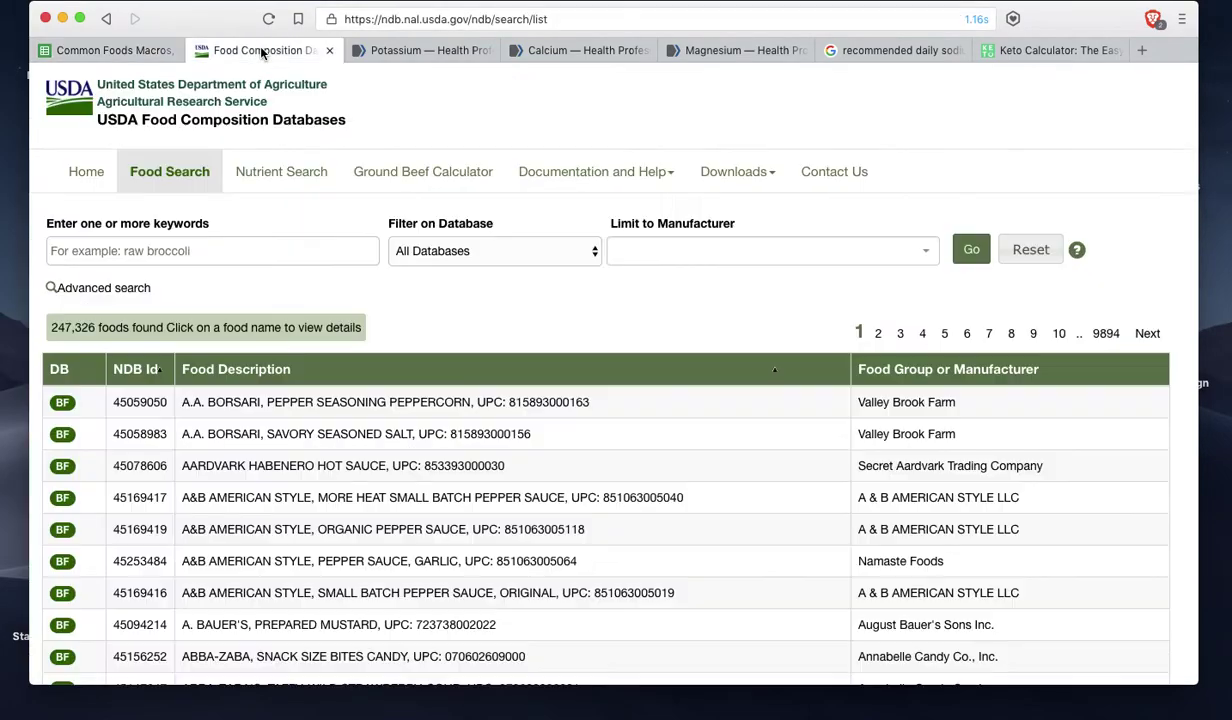
left_click(105, 50)
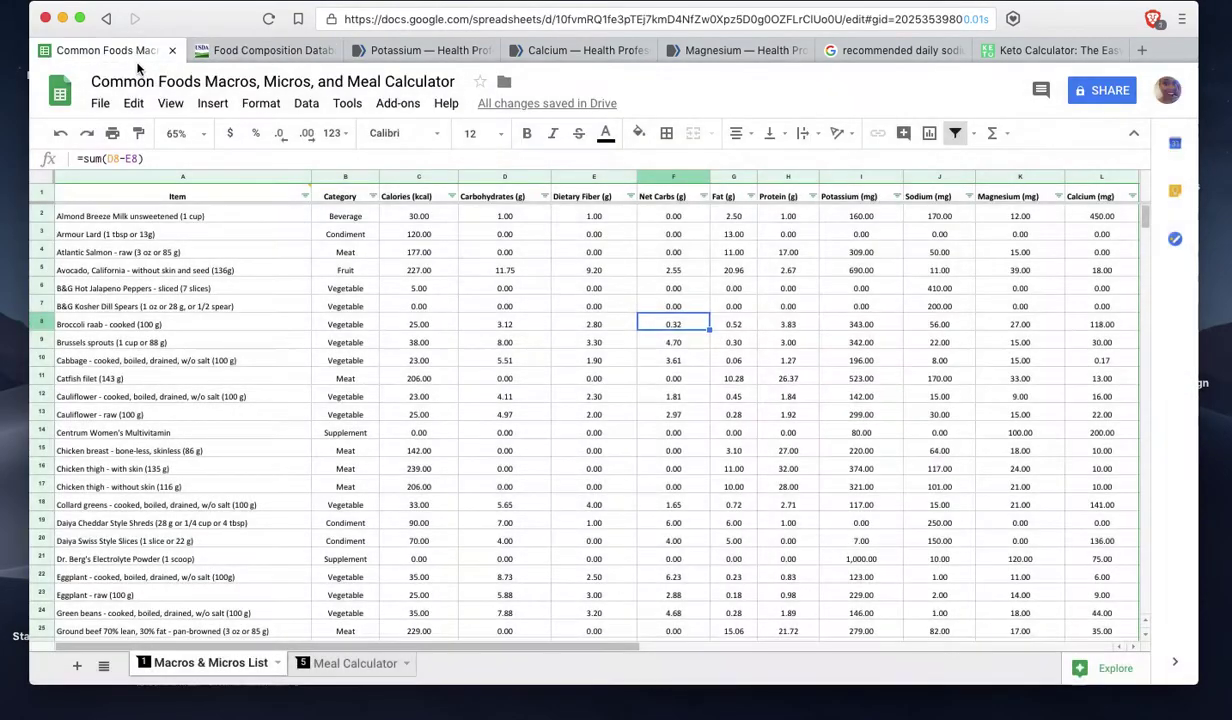
left_click(194, 193)
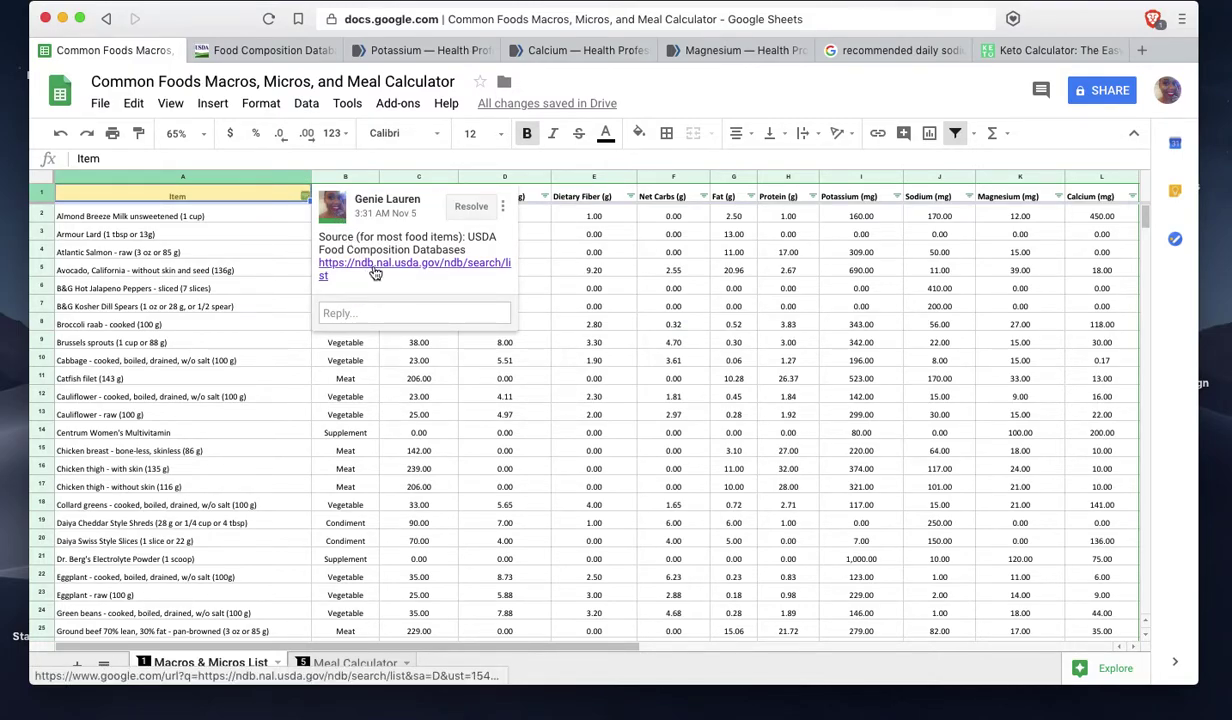
left_click(253, 50)
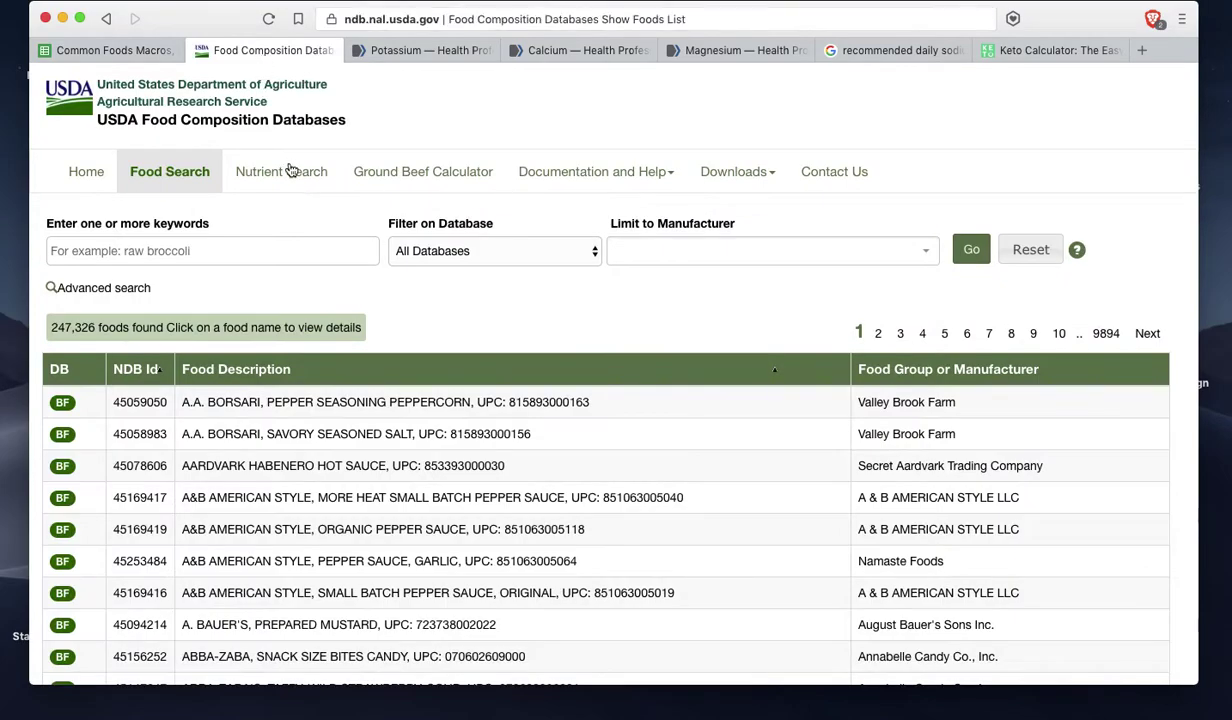
left_click(123, 52)
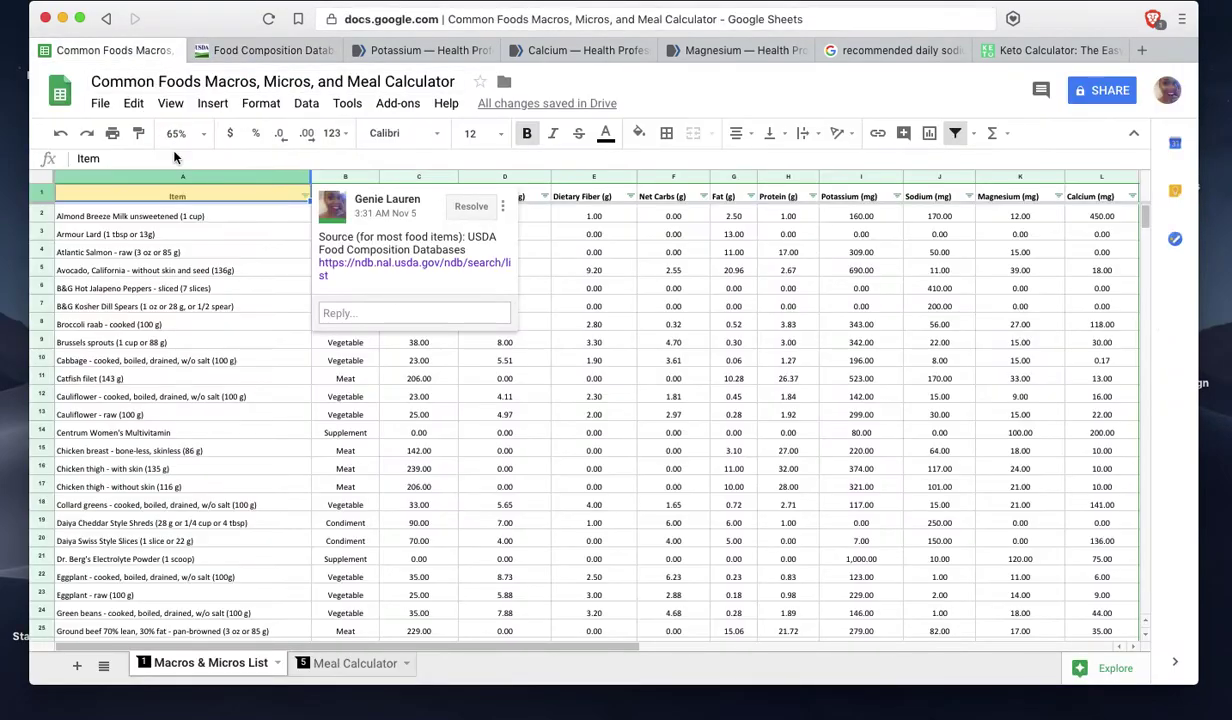
left_click(322, 358)
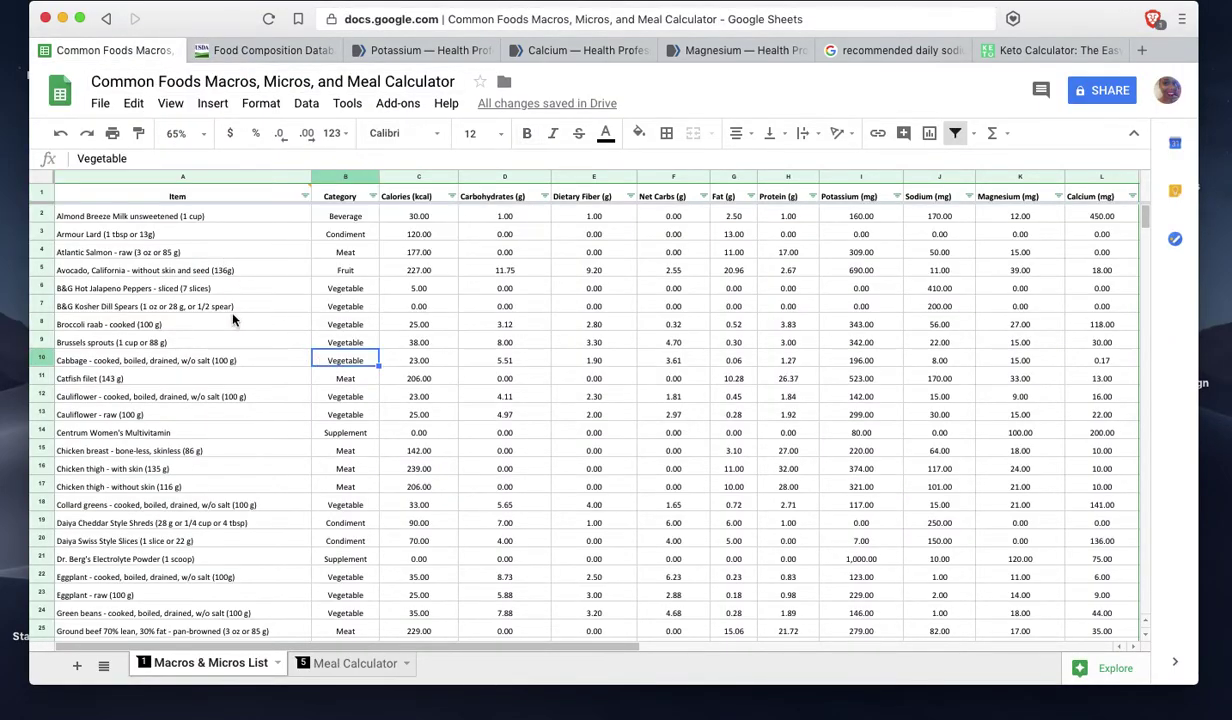
Examine the B&G Hot Jalapeno Peppers row and the B&G Kosher Dill Spears entry in the food list.
left_click(116, 289)
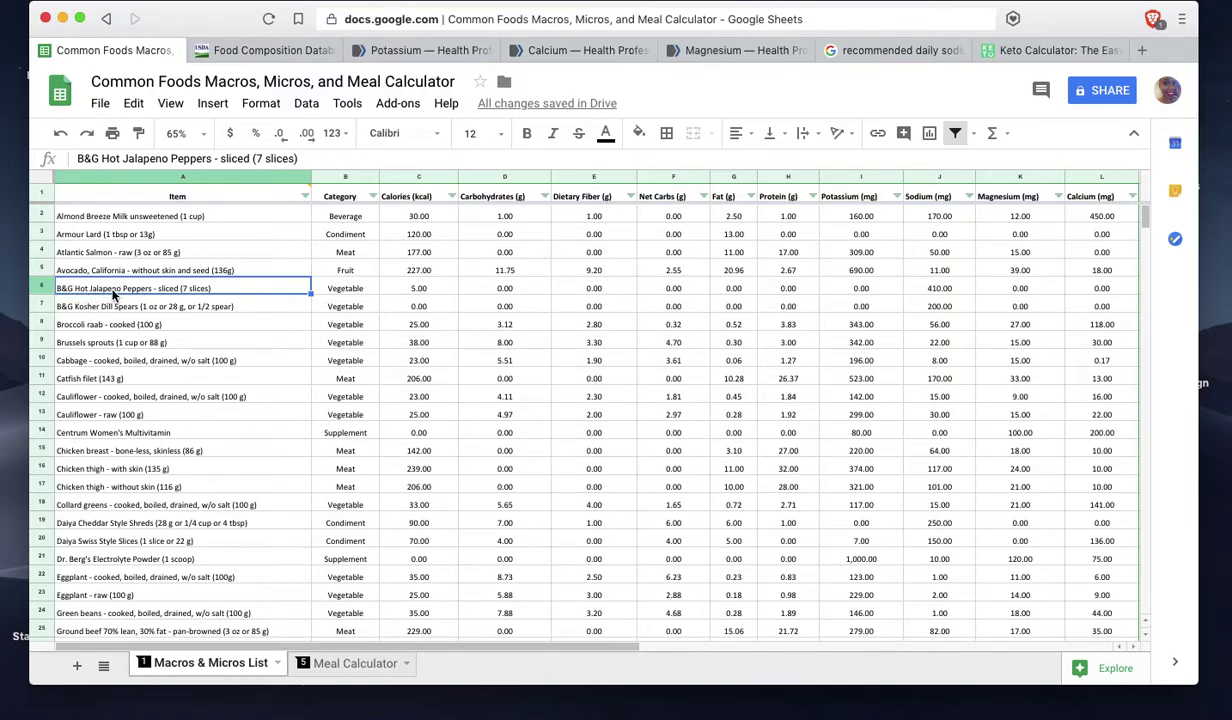
left_click(44, 287)
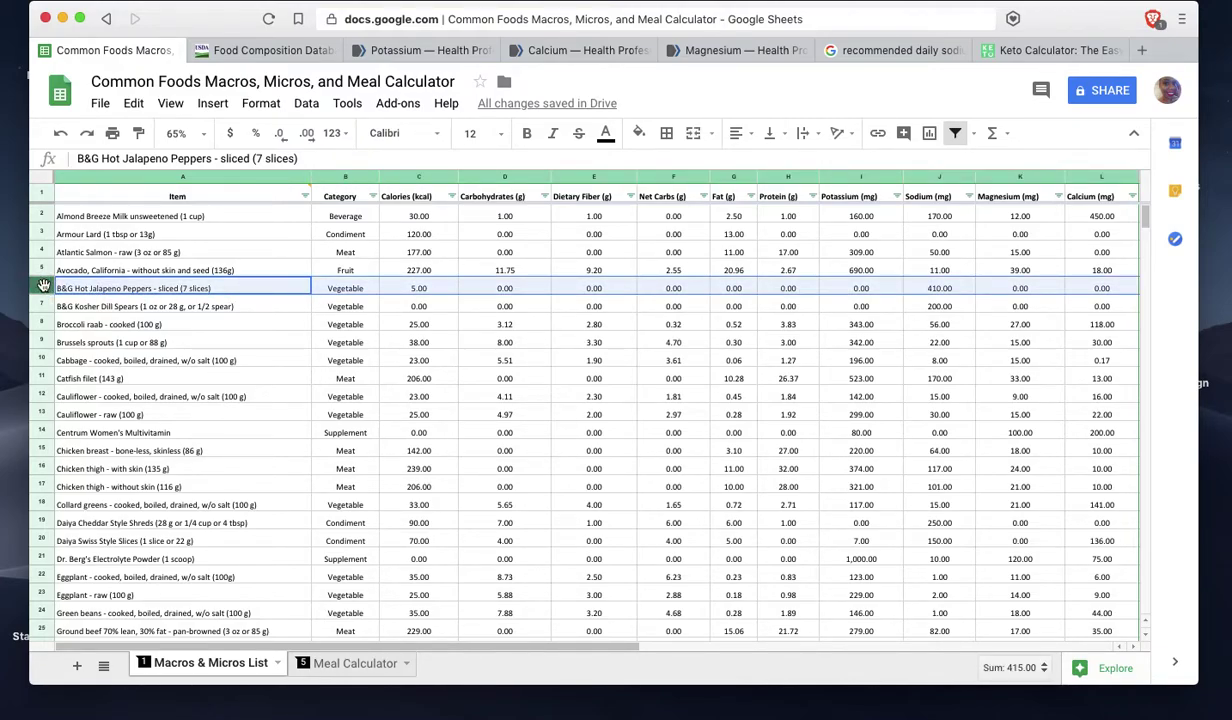
left_click(249, 306)
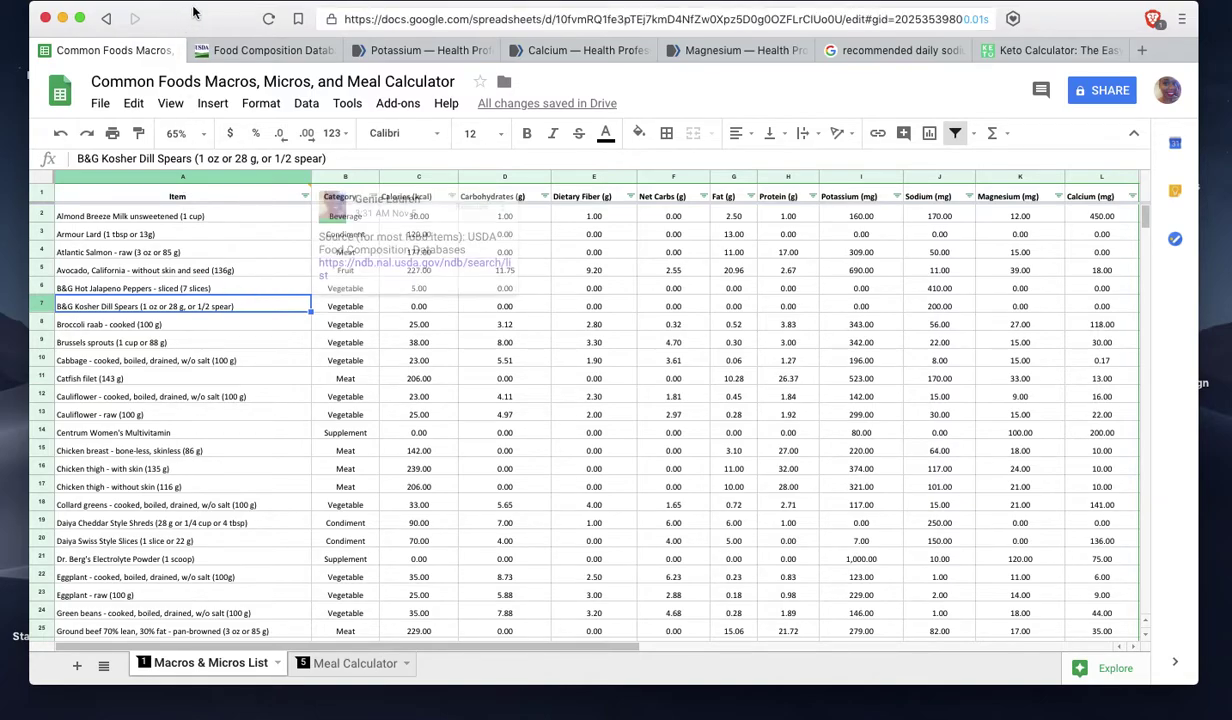
Search the USDA Food Composition Databases for "jalapenos", limited to the Standard Reference database.
left_click(233, 50)
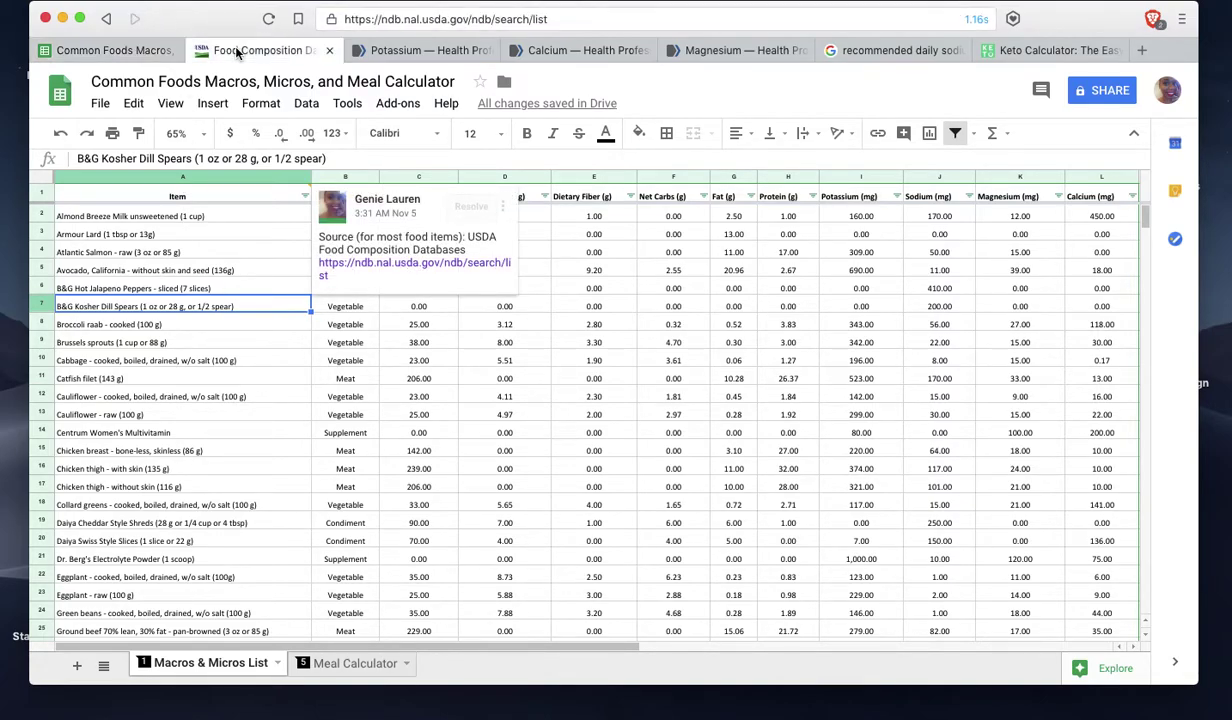
left_click(235, 251)
type("j")
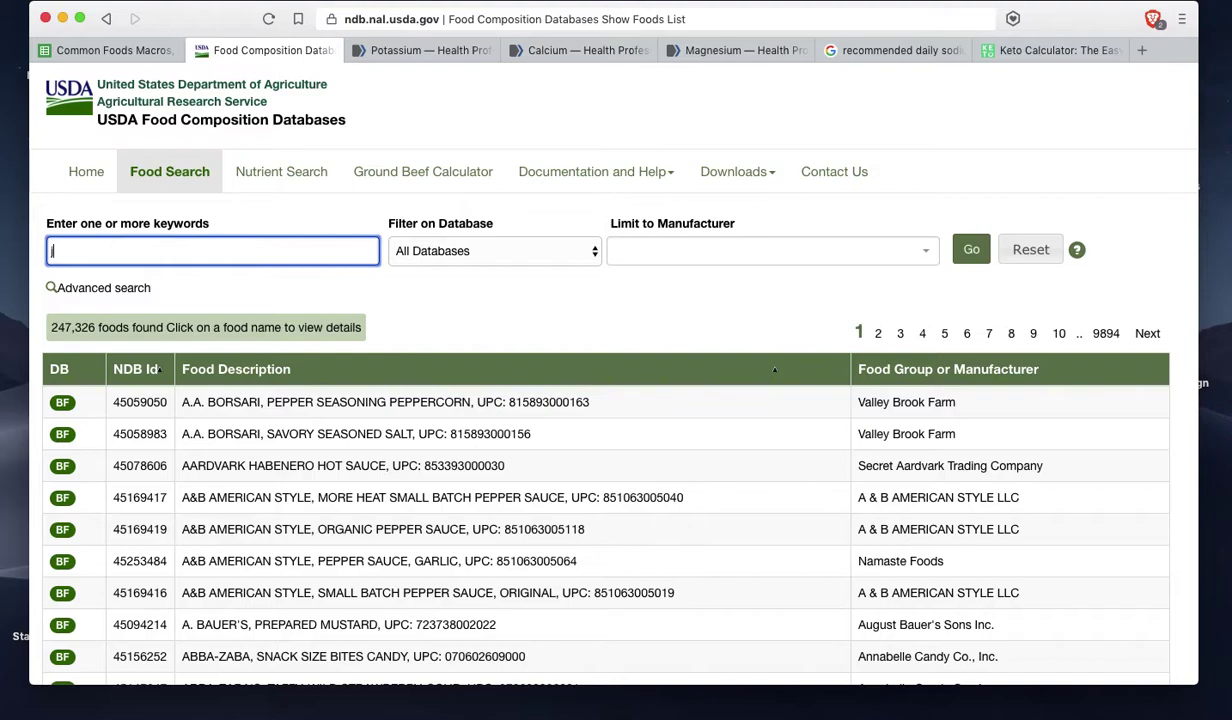
type("alapenos")
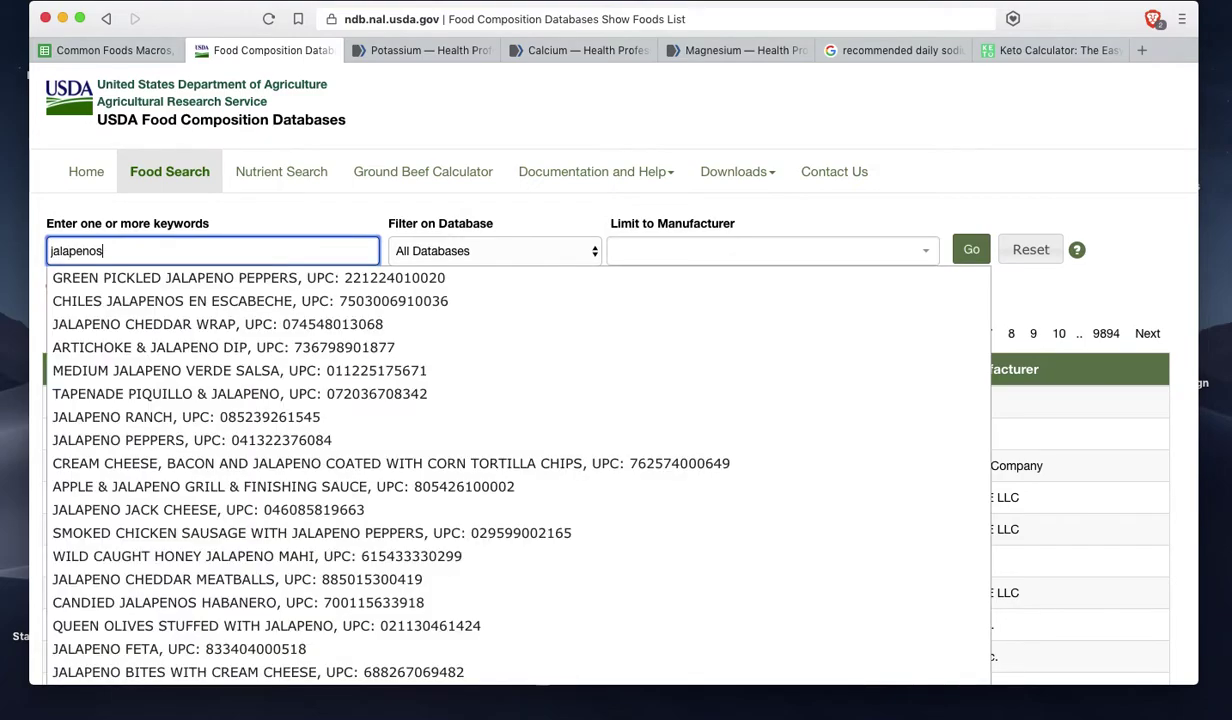
key("Return")
left_click(463, 251)
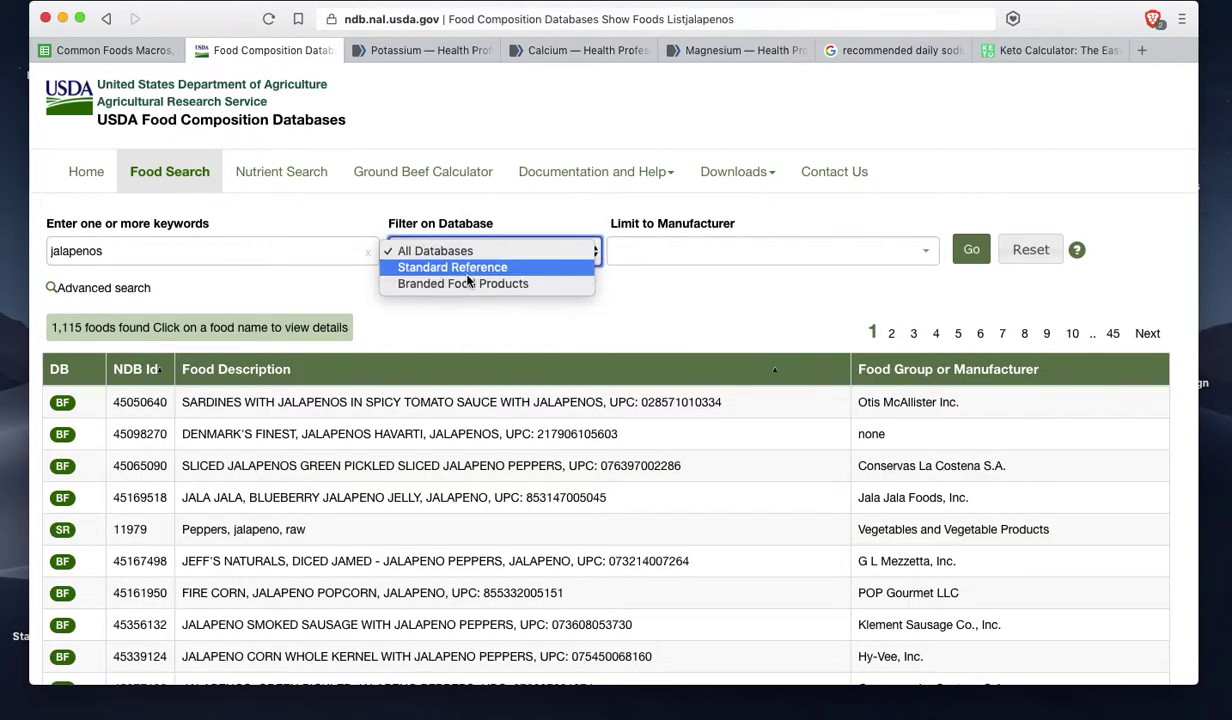
left_click(453, 267)
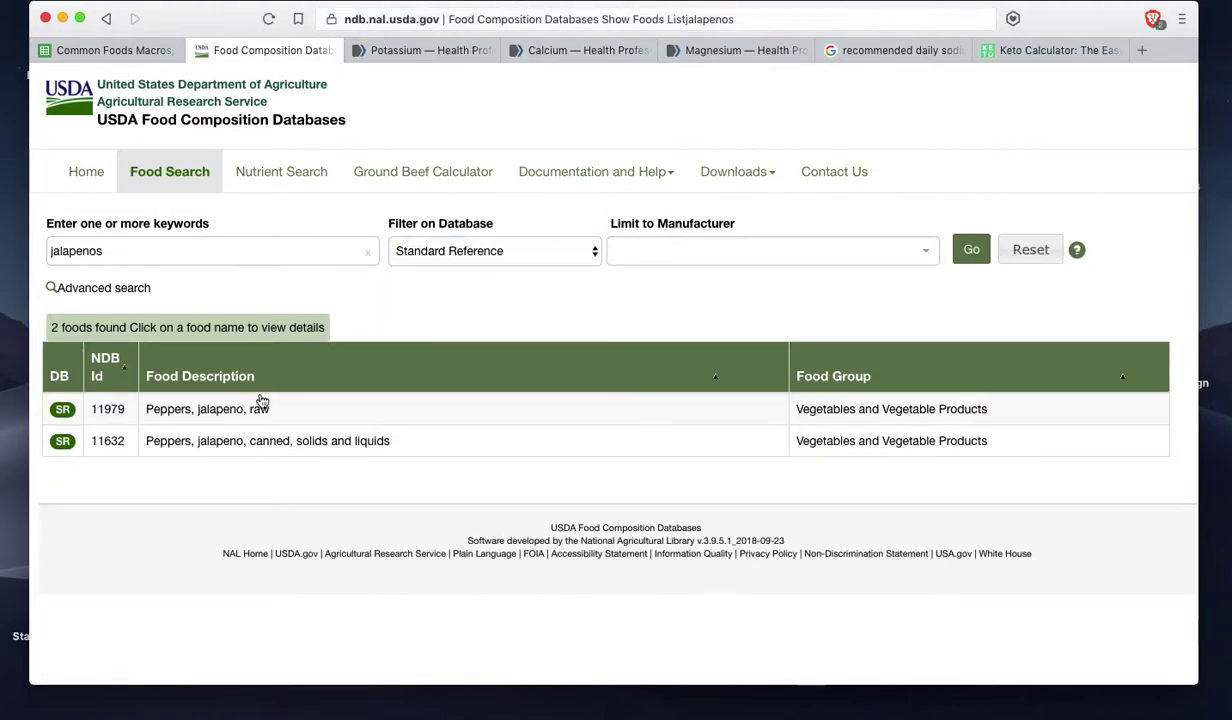
View the nutrient reports for raw jalapeno peppers and for canned jalapeno peppers, including the canned peppers' minerals.
left_click(211, 416)
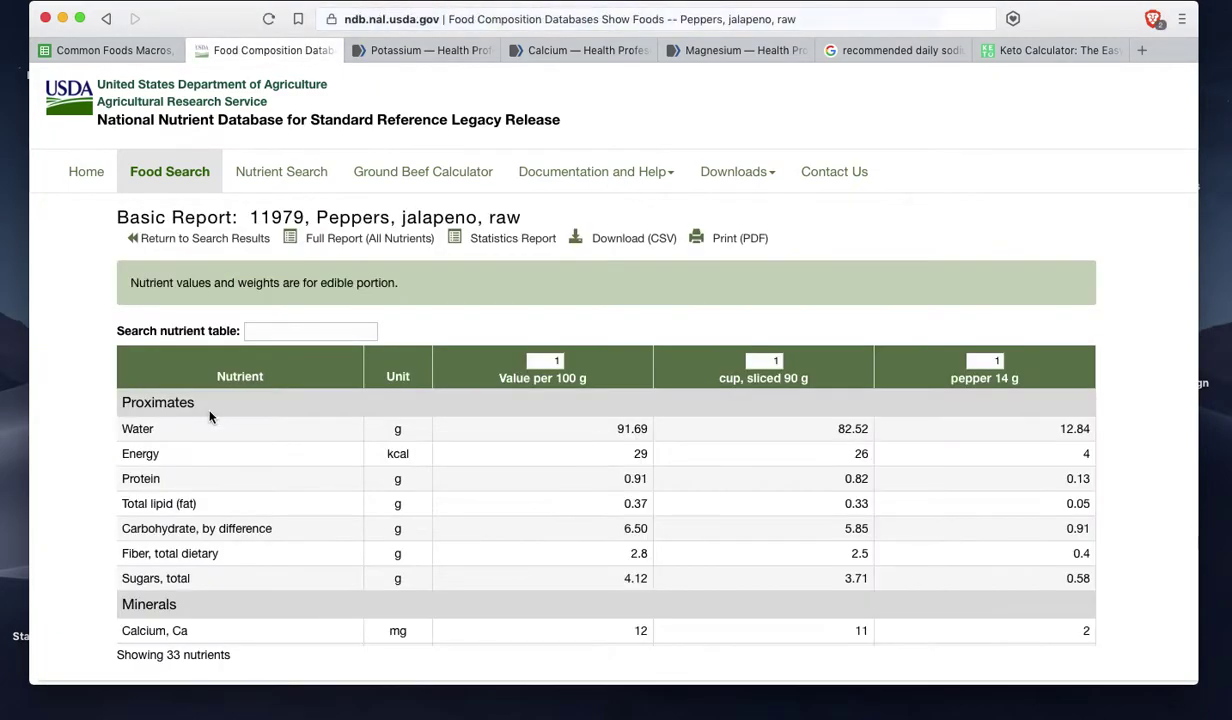
left_click(106, 18)
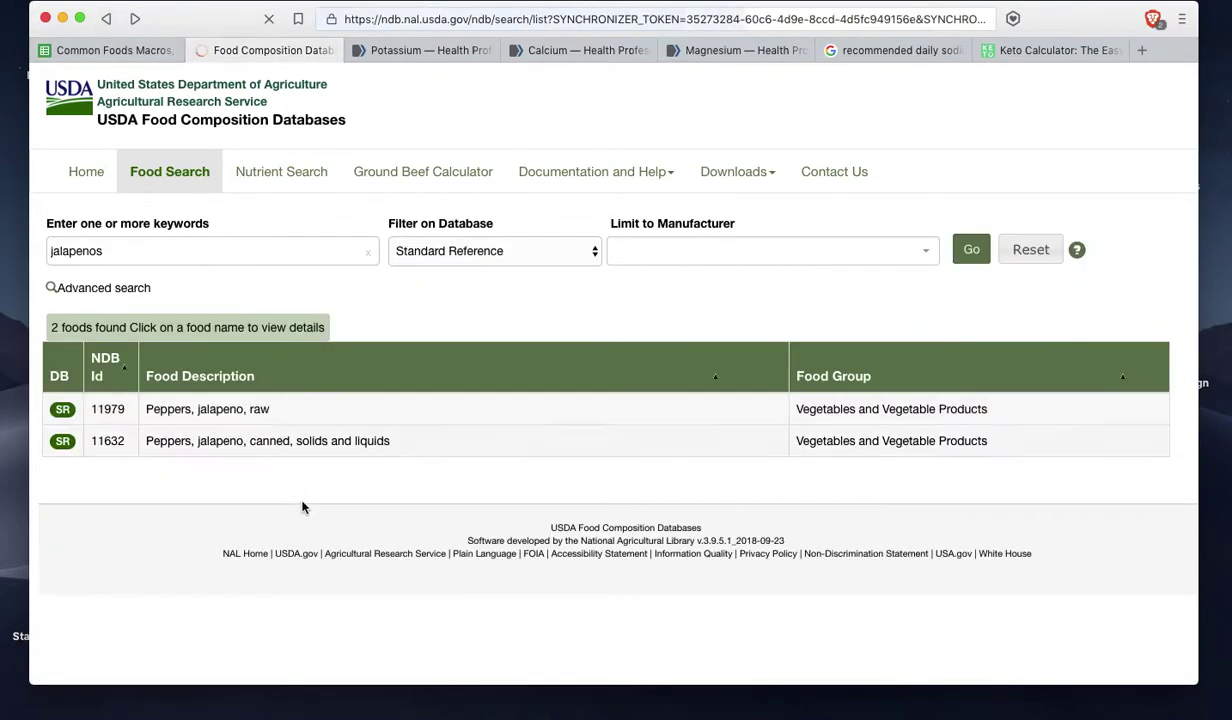
left_click(272, 445)
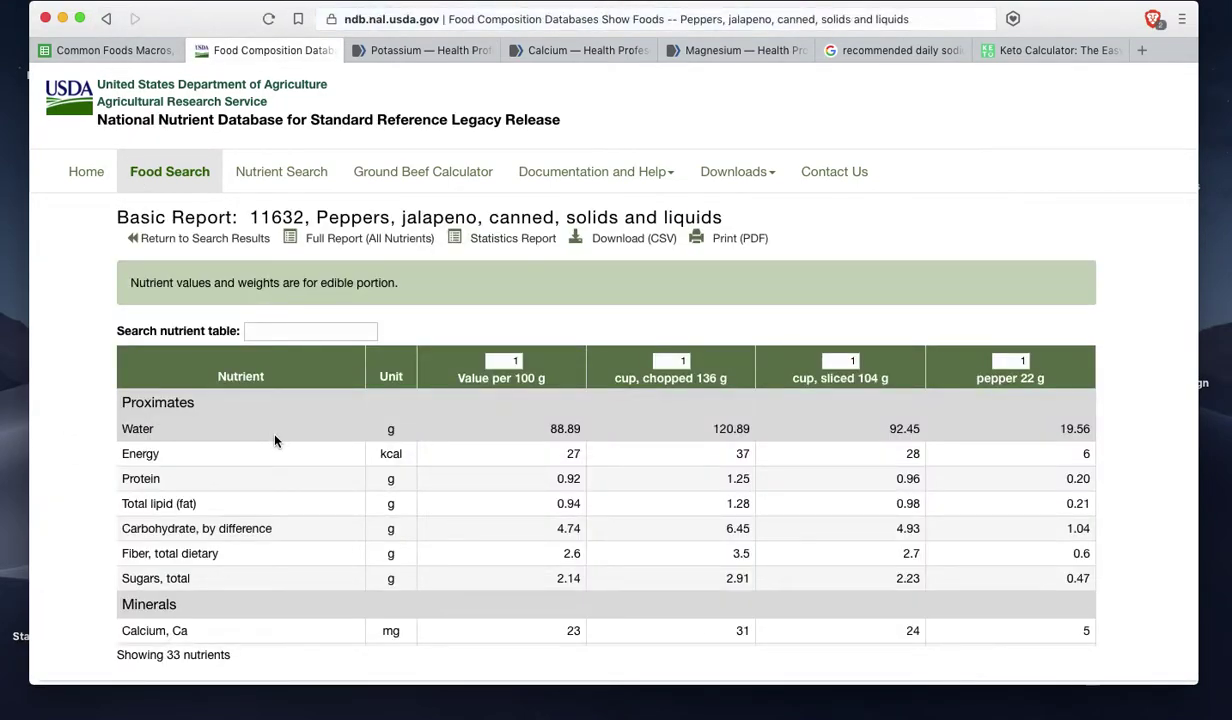
scroll(362, 437, "down", 5)
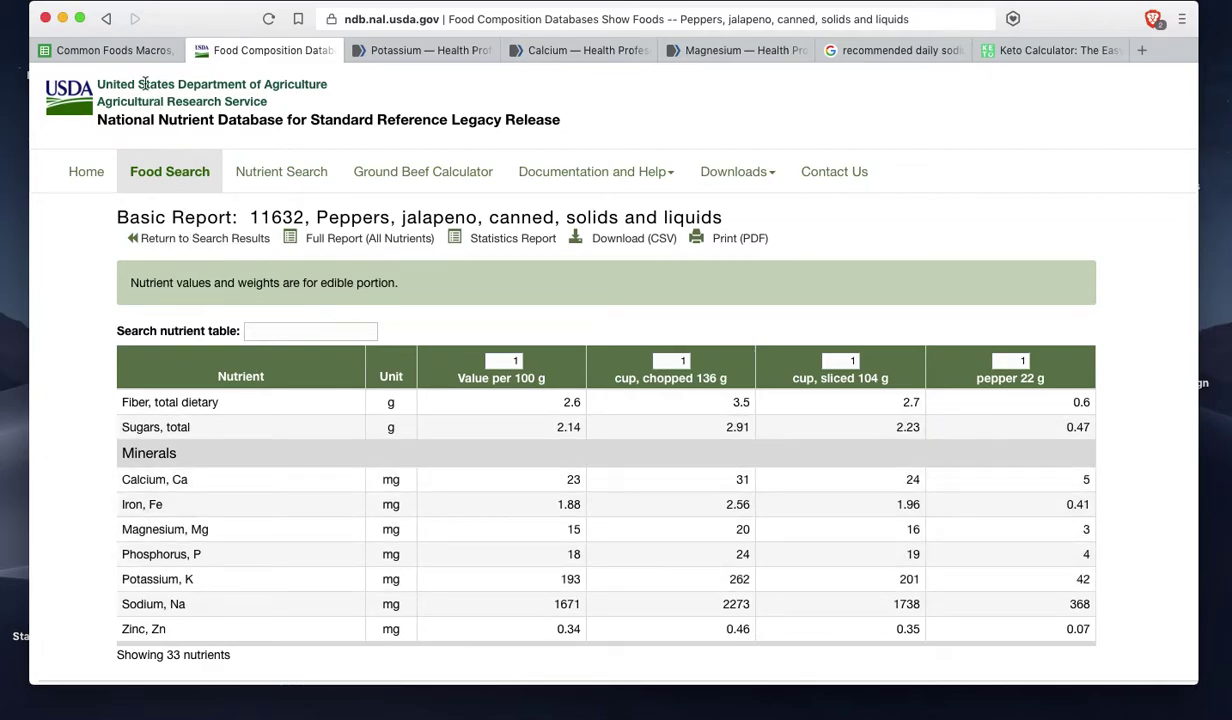
Compare the spreadsheet's B&G Hot Jalapeno Peppers row with the USDA report for canned jalapenos.
left_click(137, 48)
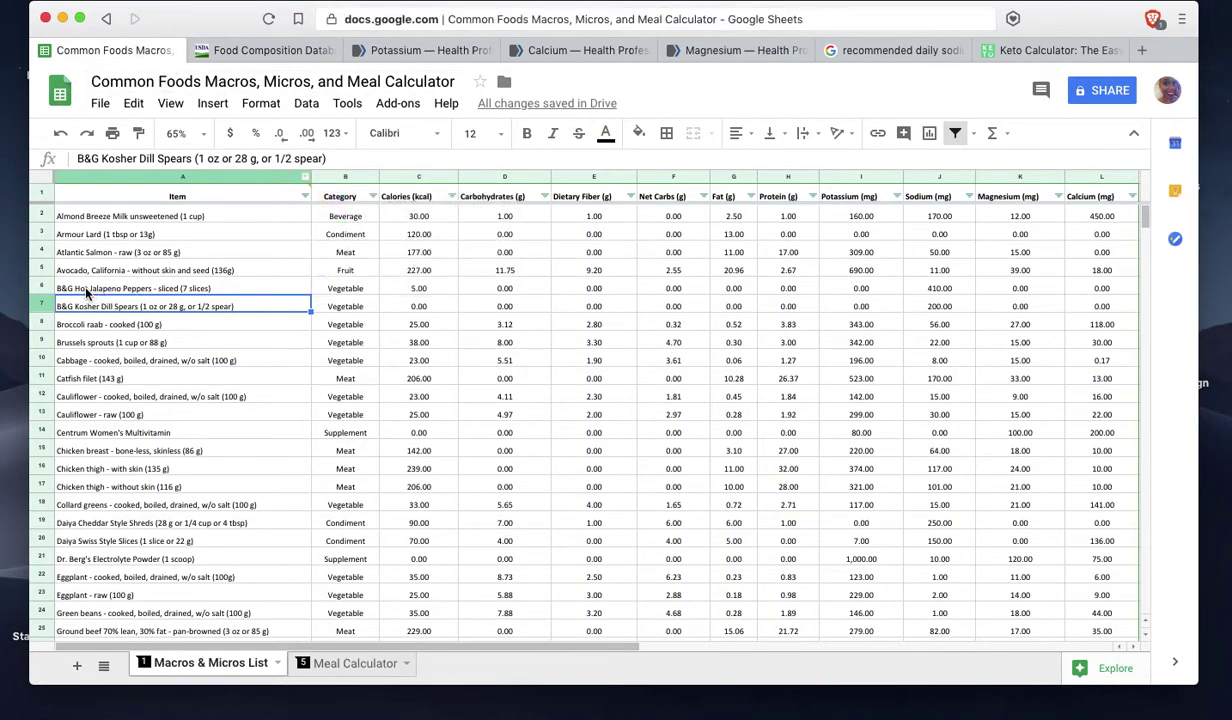
left_click(44, 289)
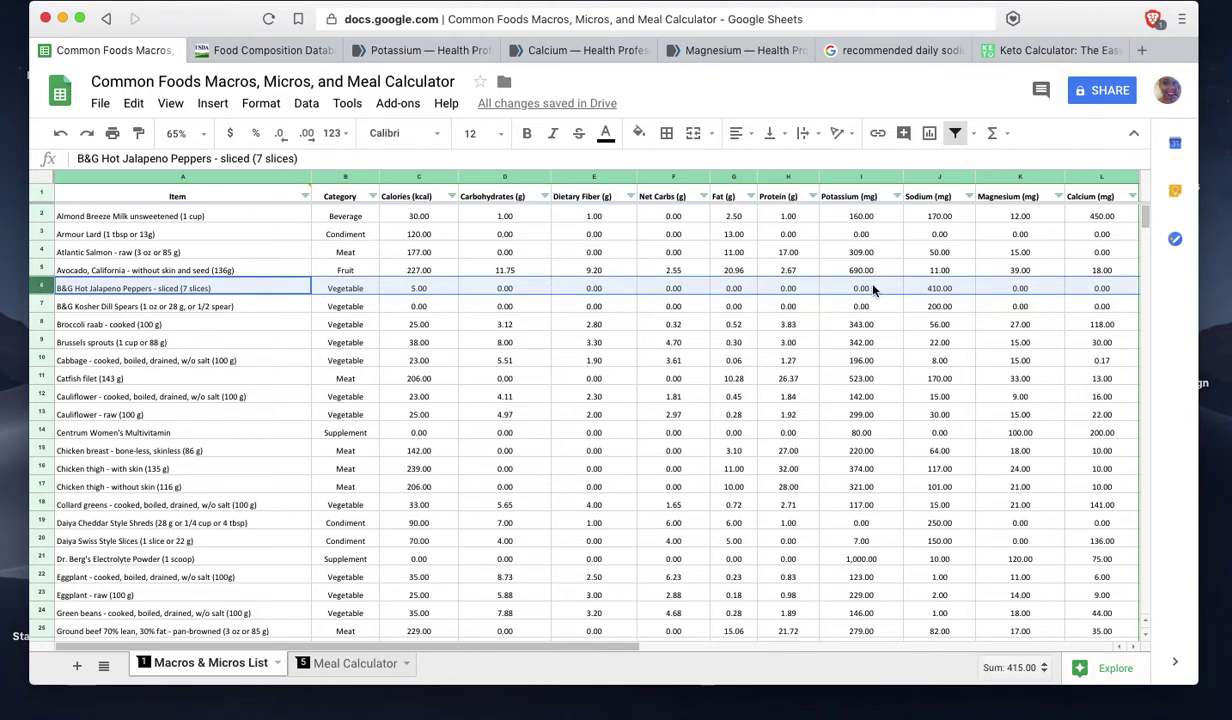
left_click(286, 290)
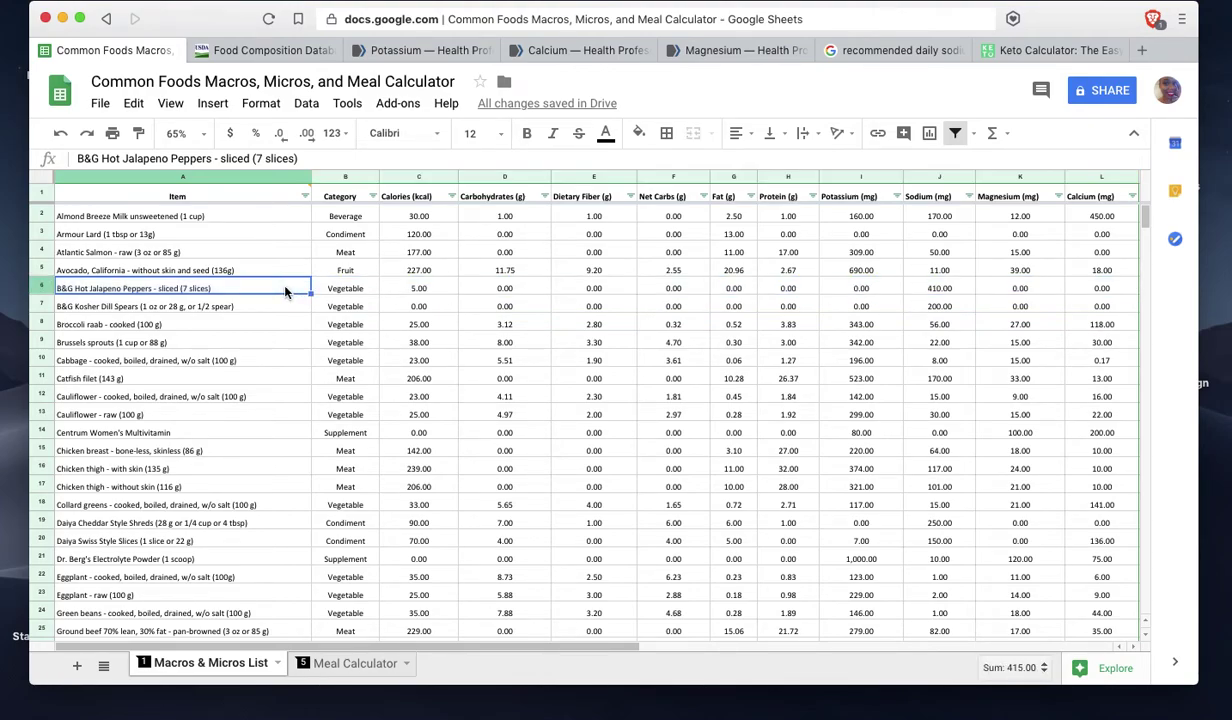
left_click(288, 51)
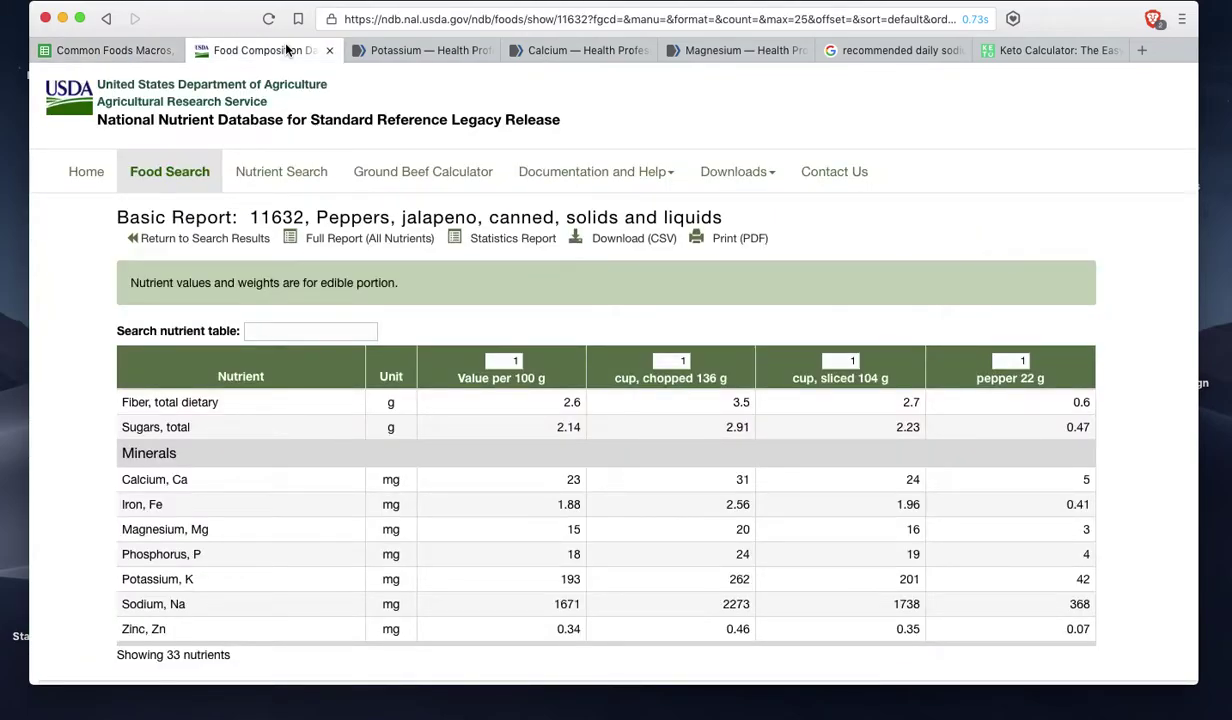
left_click(115, 50)
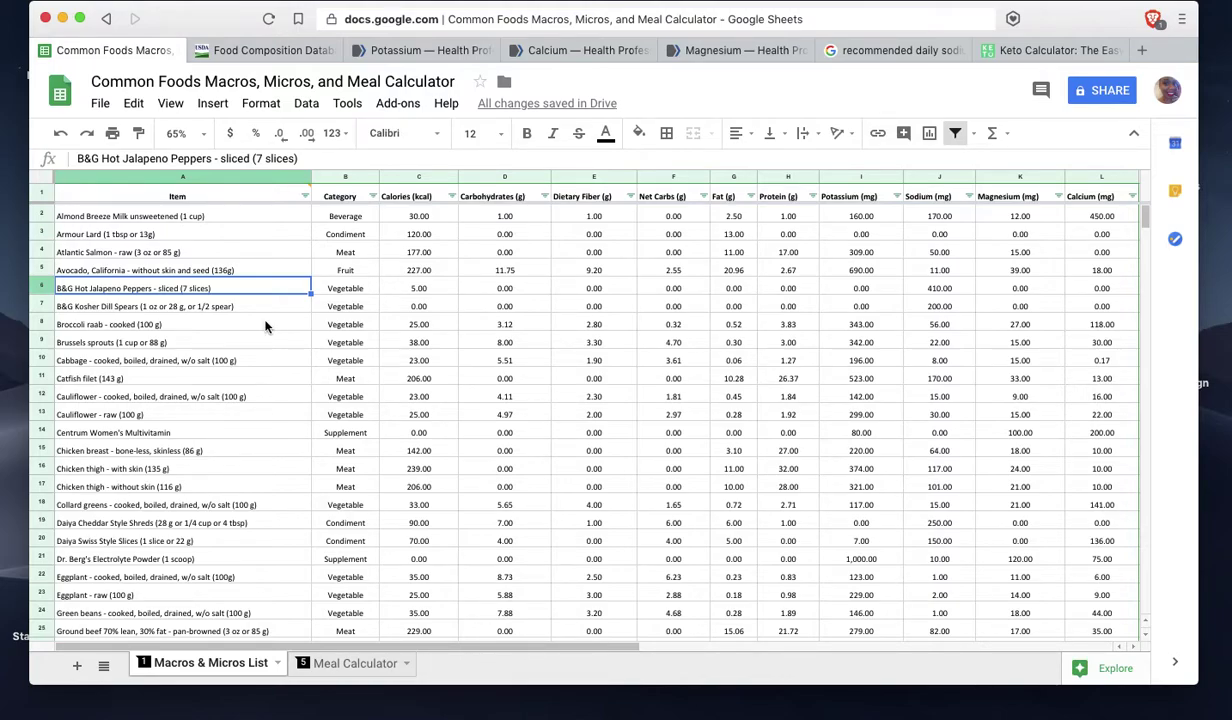
Look through the food items, serving sizes and nutrient values in the Macros & Micros List sheet.
scroll(265, 325, "down", 3)
scroll(265, 325, "up", 3)
scroll(265, 325, "down", 5)
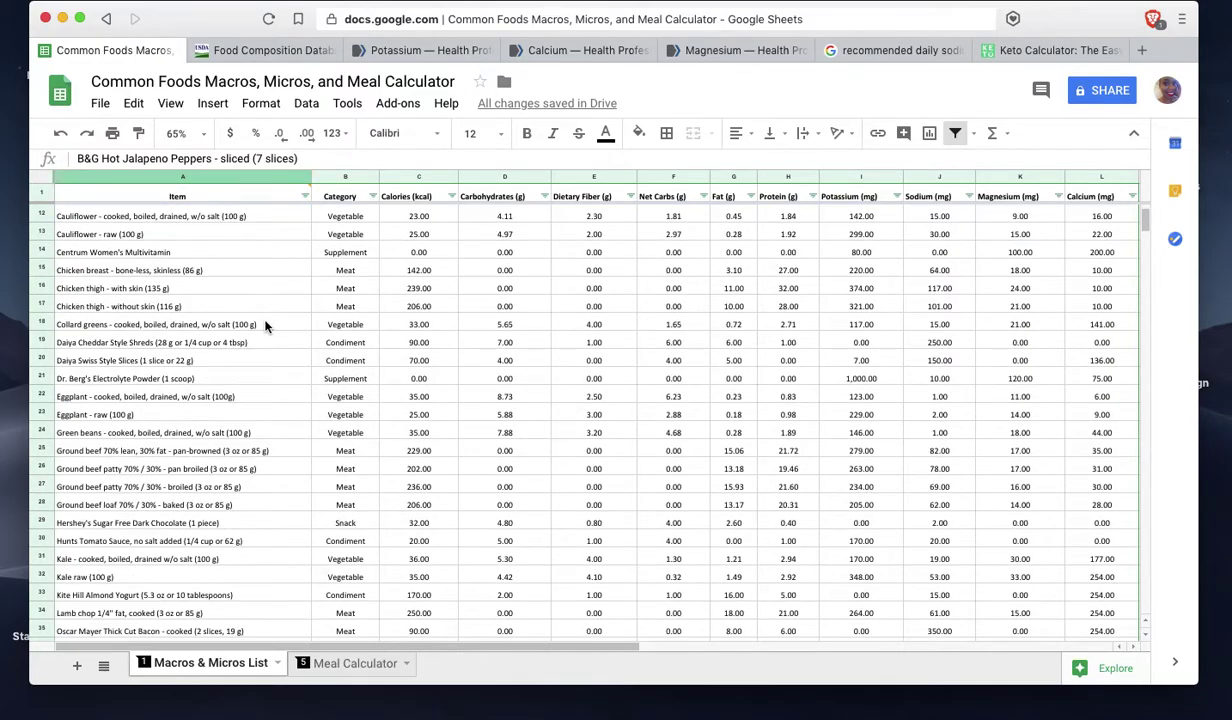
scroll(265, 325, "down", 2)
scroll(265, 325, "down", 4)
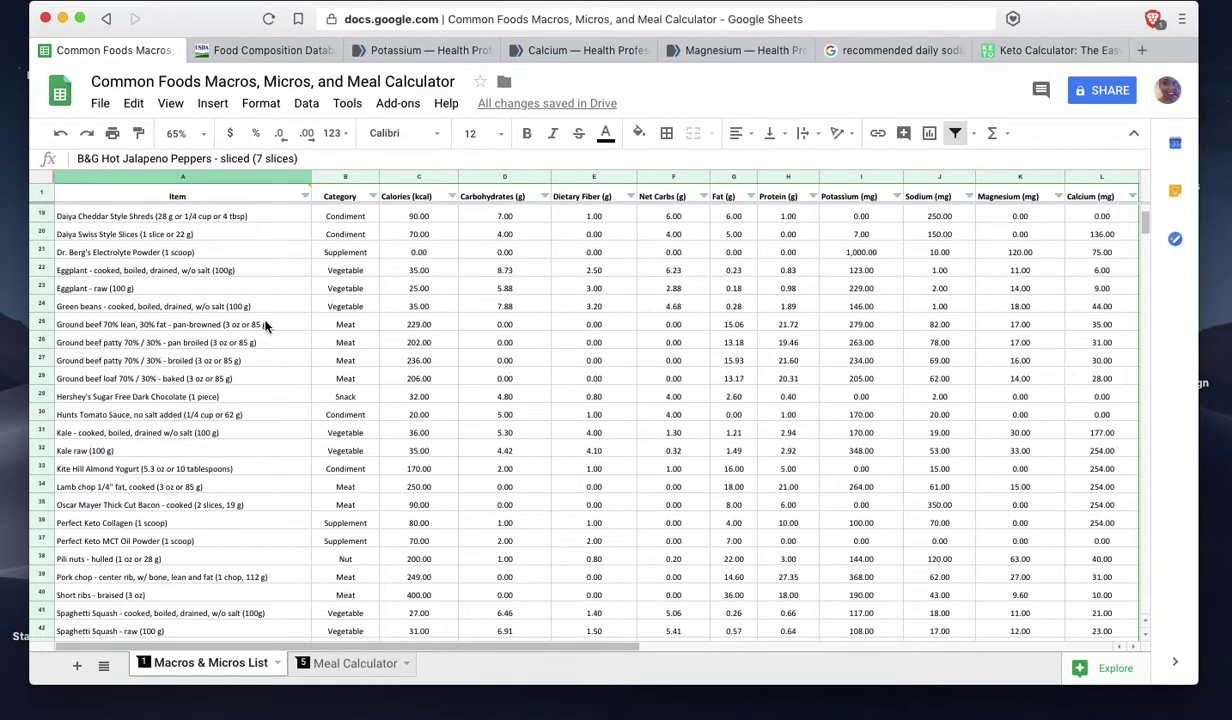
scroll(265, 325, "up", 8)
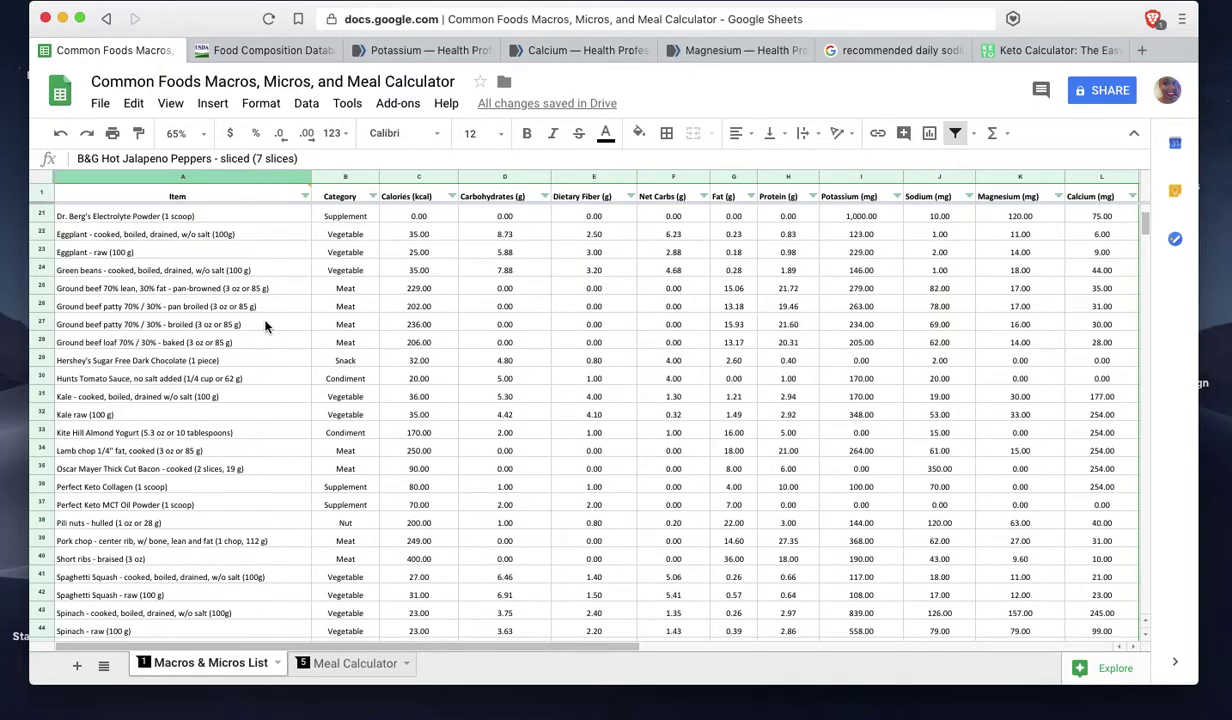
scroll(265, 325, "up", 2)
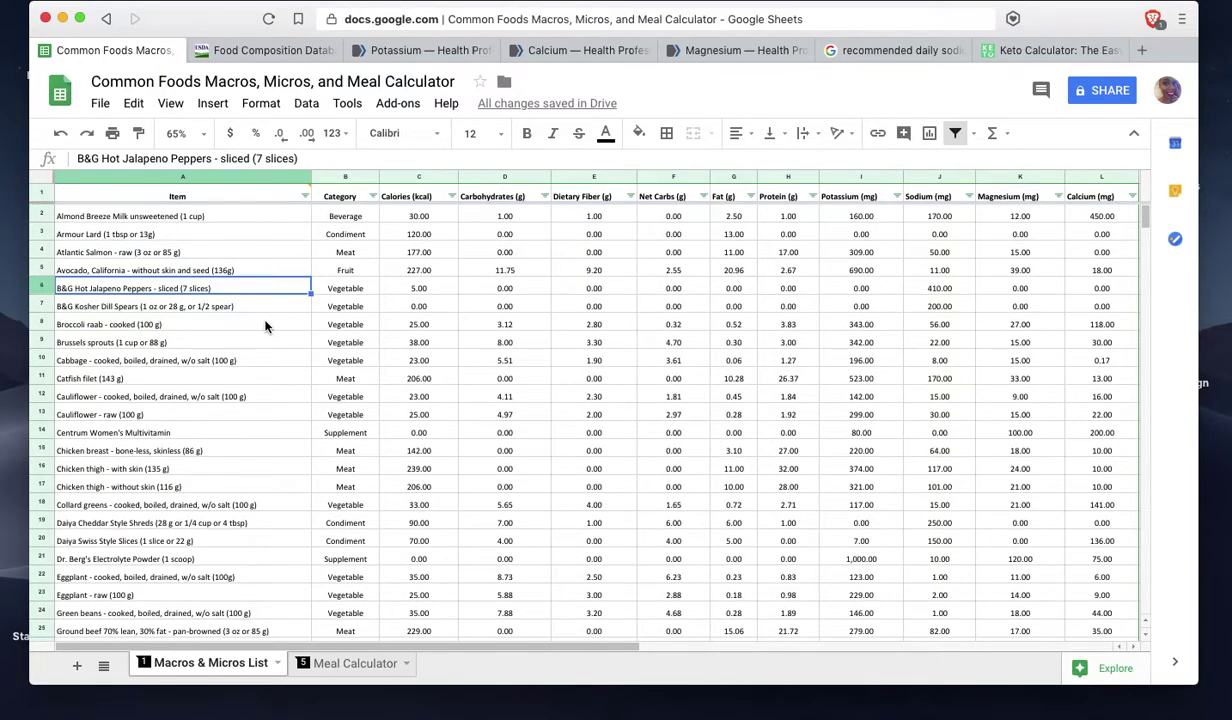
scroll(265, 325, "down", 2)
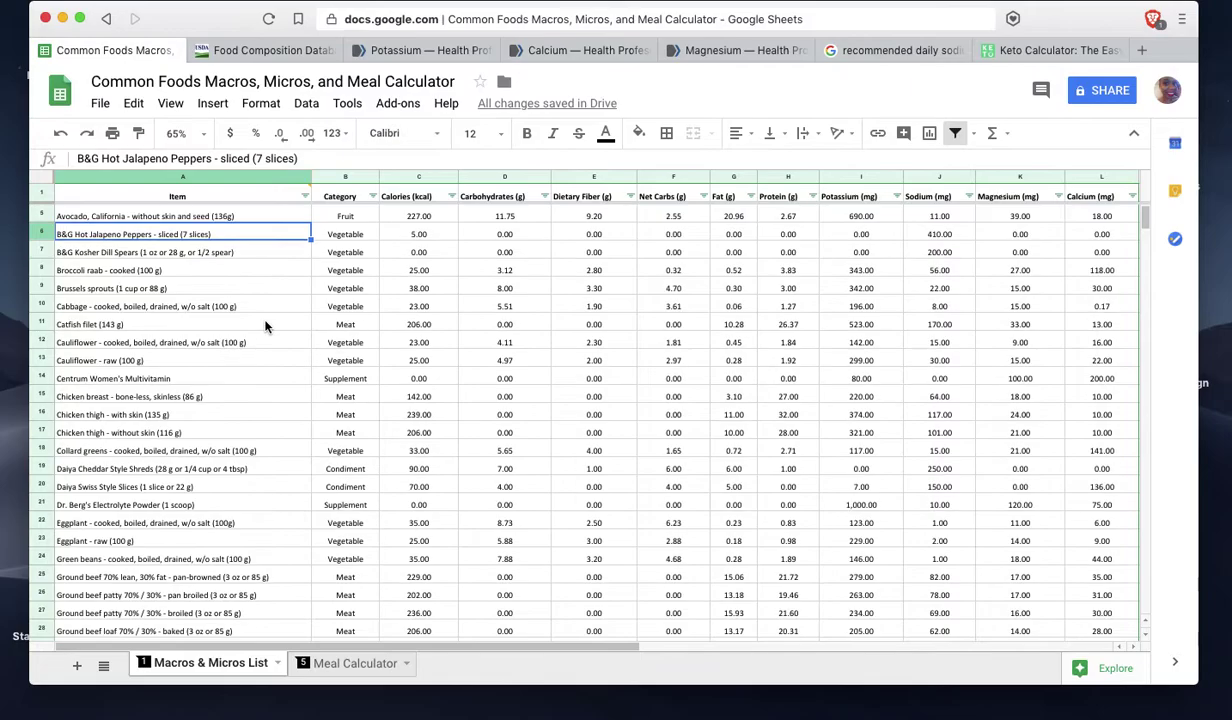
scroll(265, 325, "down", 2)
scroll(265, 325, "down", 8)
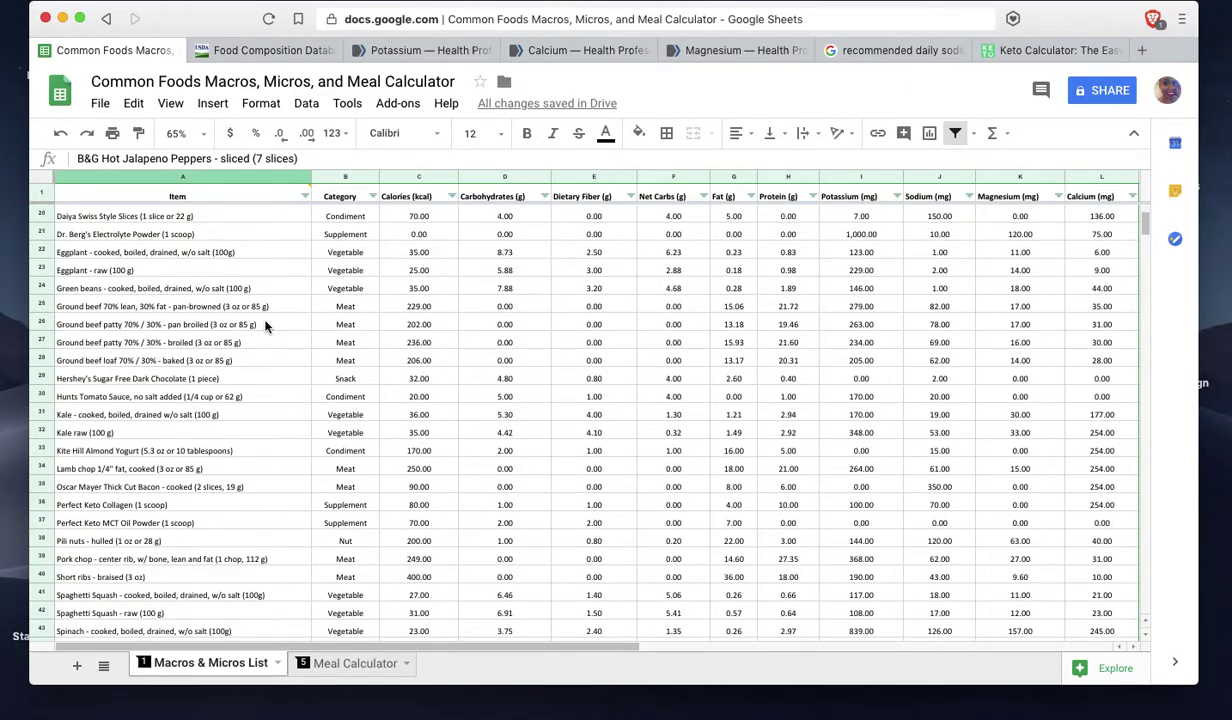
Switch to the USDA Food Composition Databases and search foods for "raw broccoli", limited to the Standard Reference database.
scroll(265, 325, "down", 3)
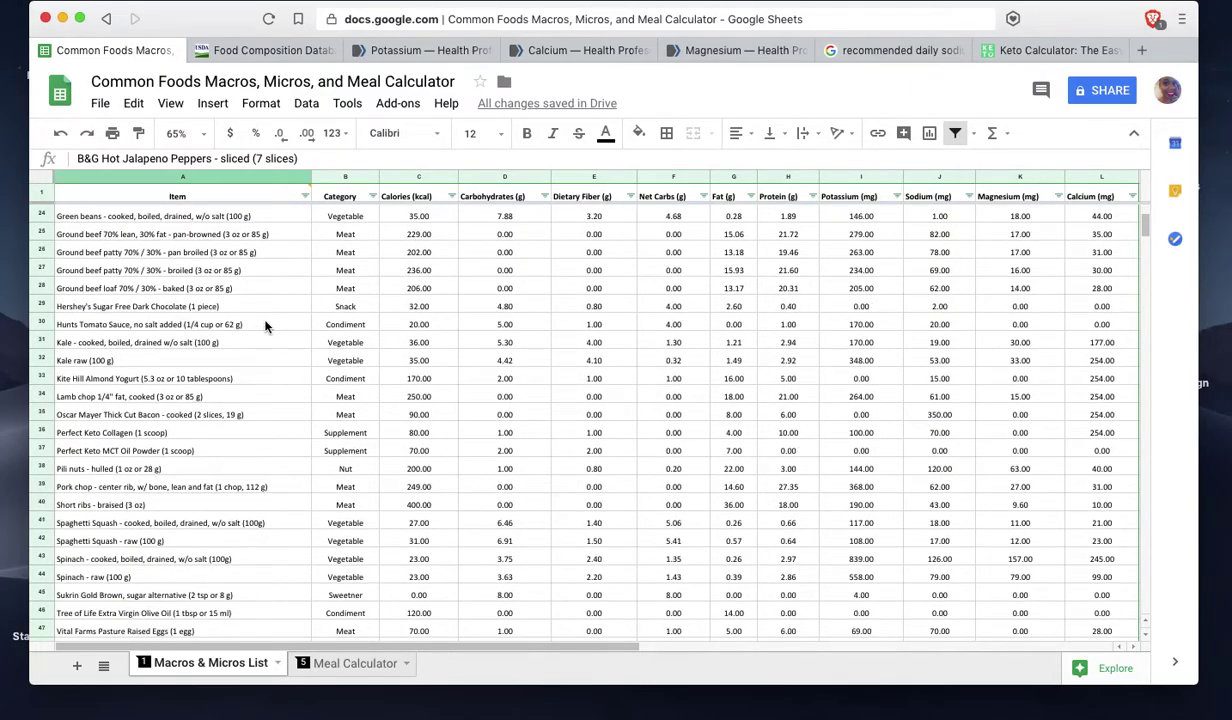
left_click(245, 49)
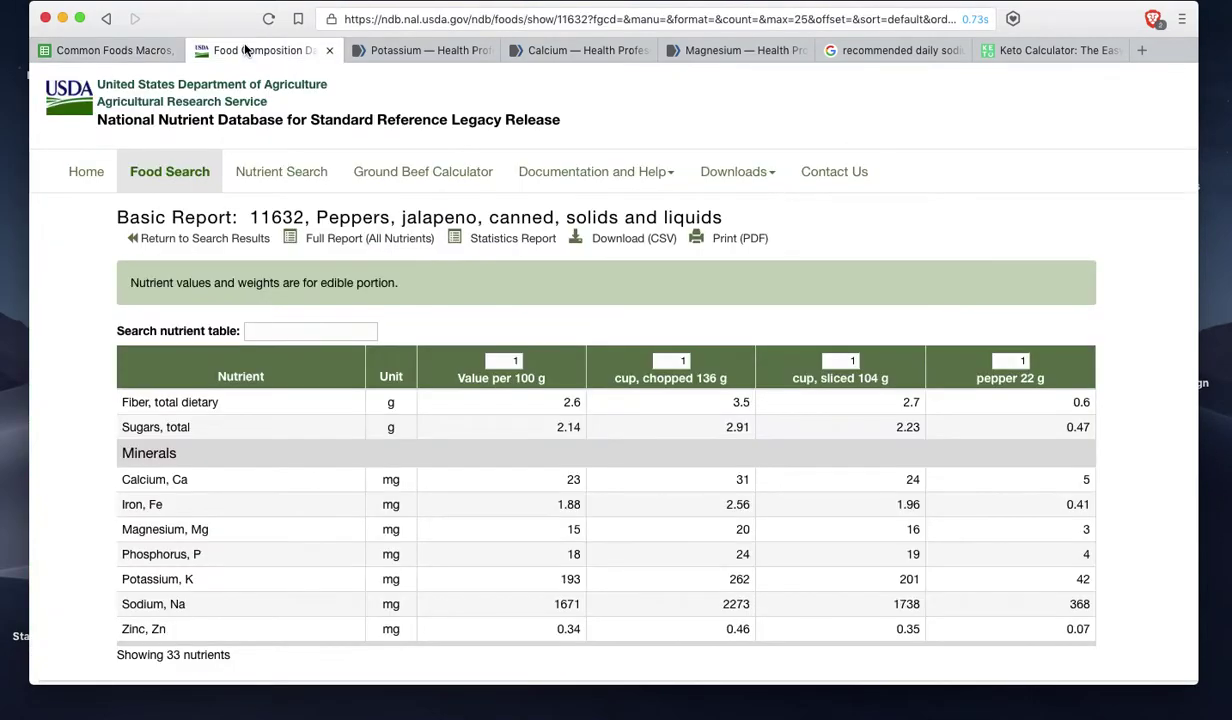
left_click(184, 174)
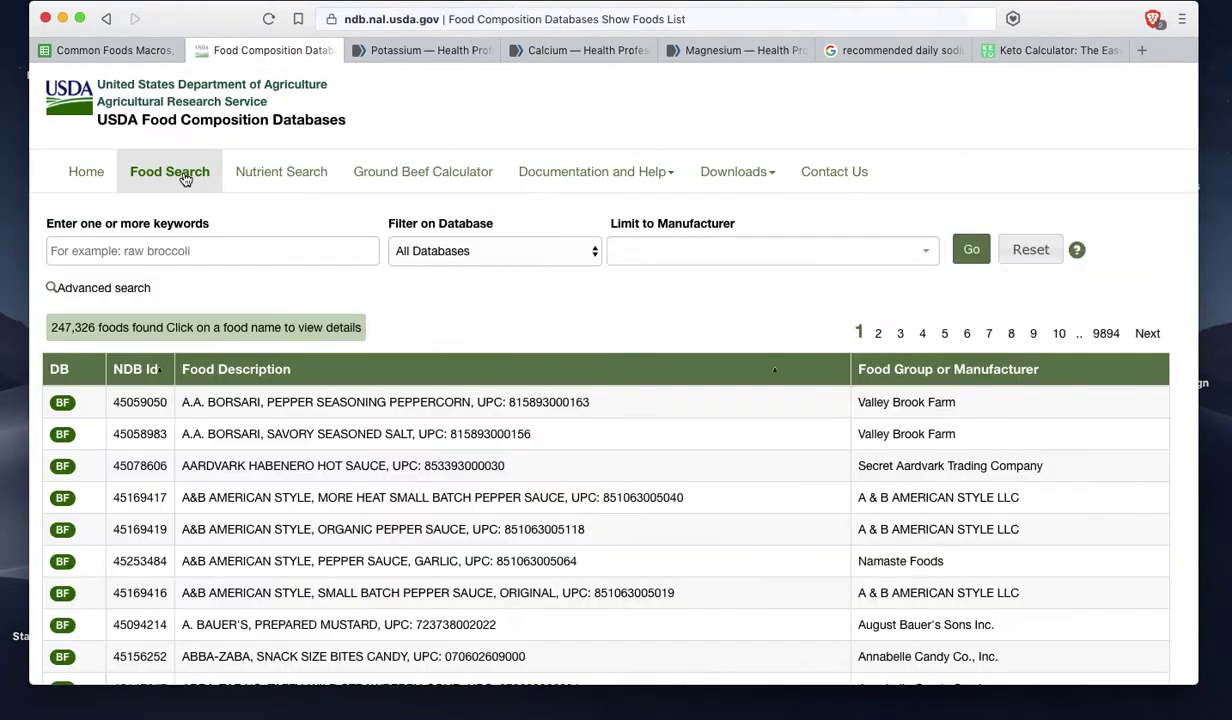
left_click(184, 250)
type("raw ")
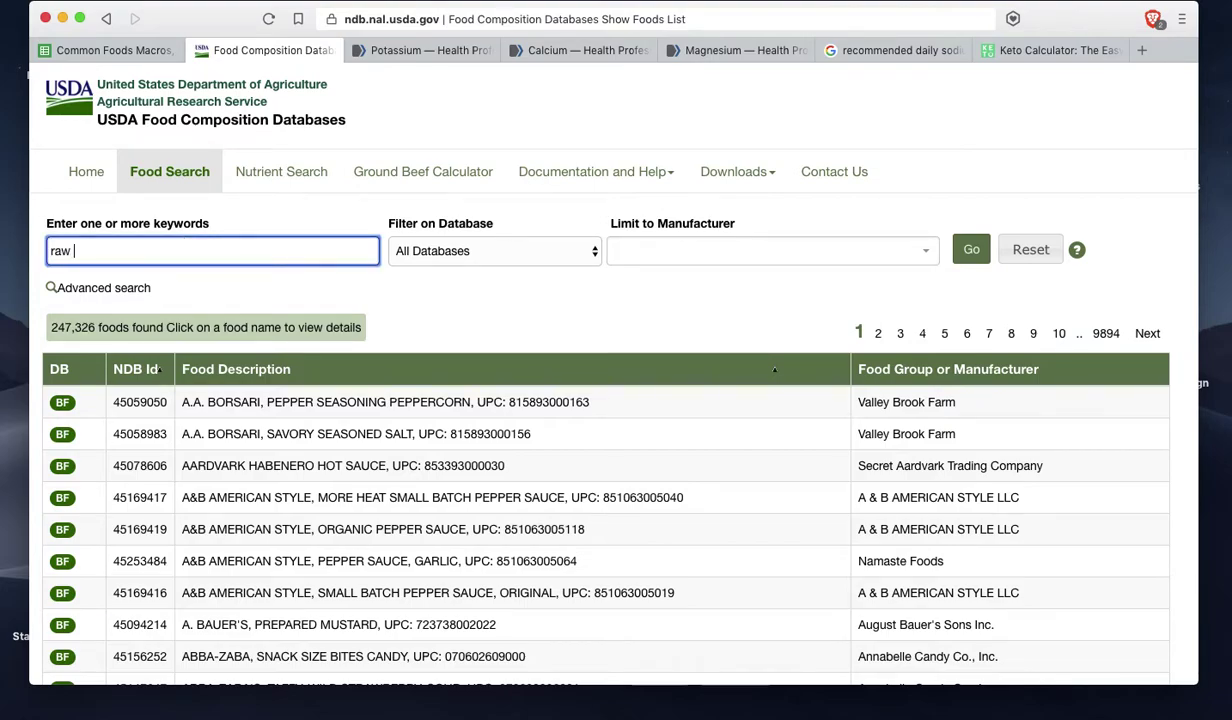
type("broccoli")
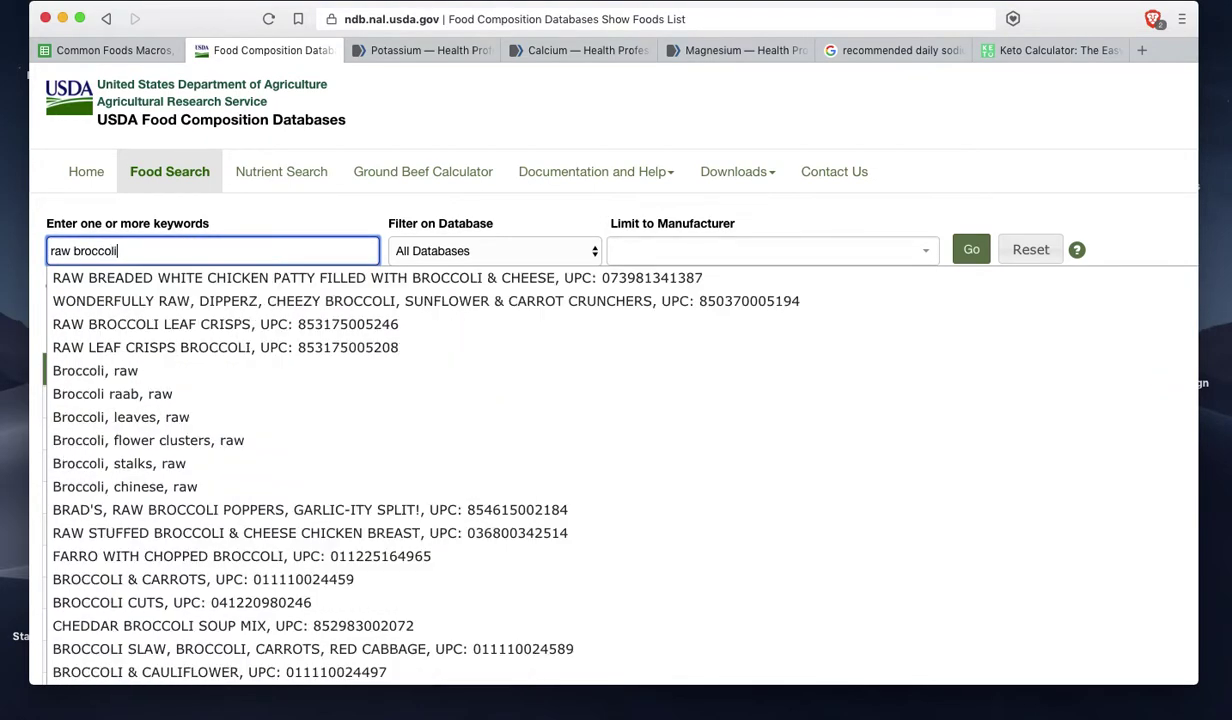
left_click(445, 250)
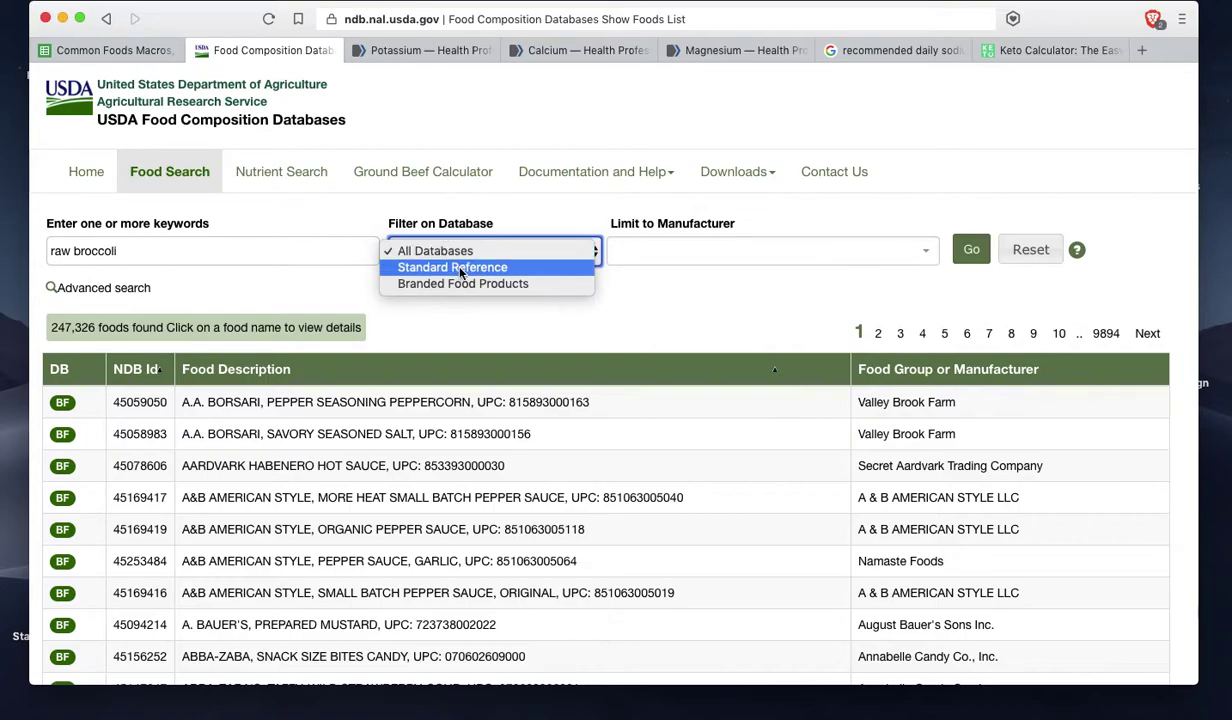
left_click(458, 268)
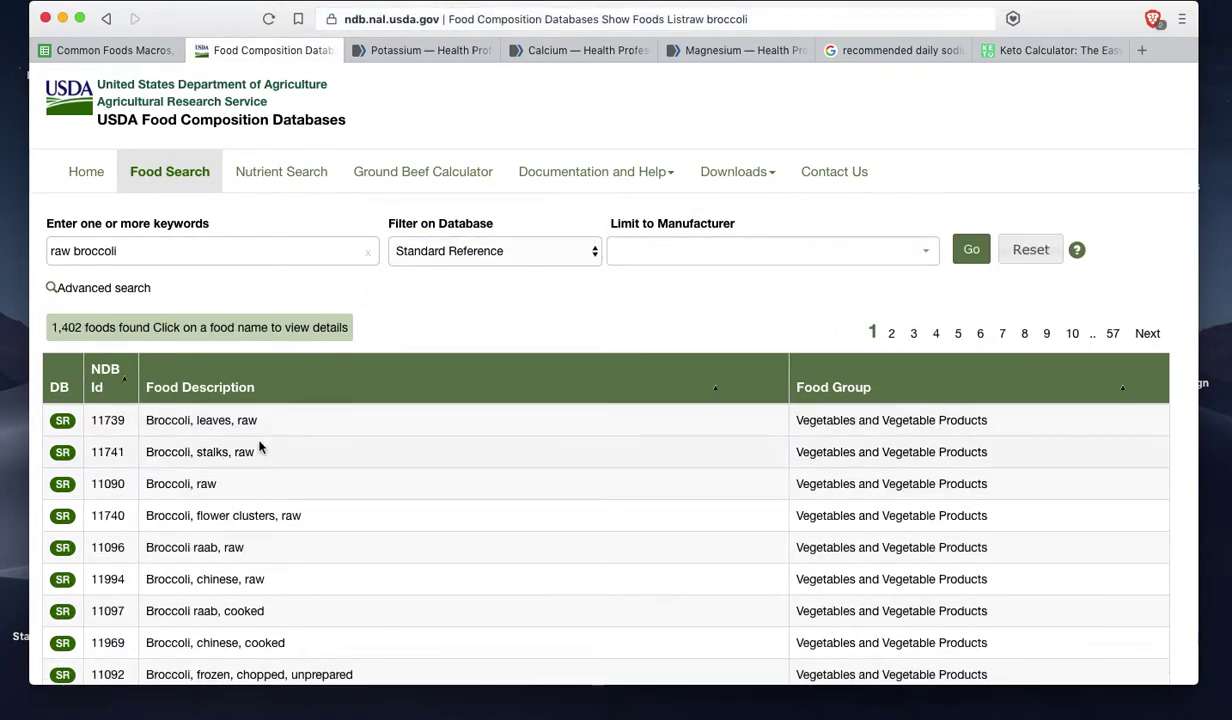
Limit the raw broccoli search to Branded Food Products and look through the foods and manufacturers on result pages 1 and 2.
left_click(458, 256)
left_click(460, 268)
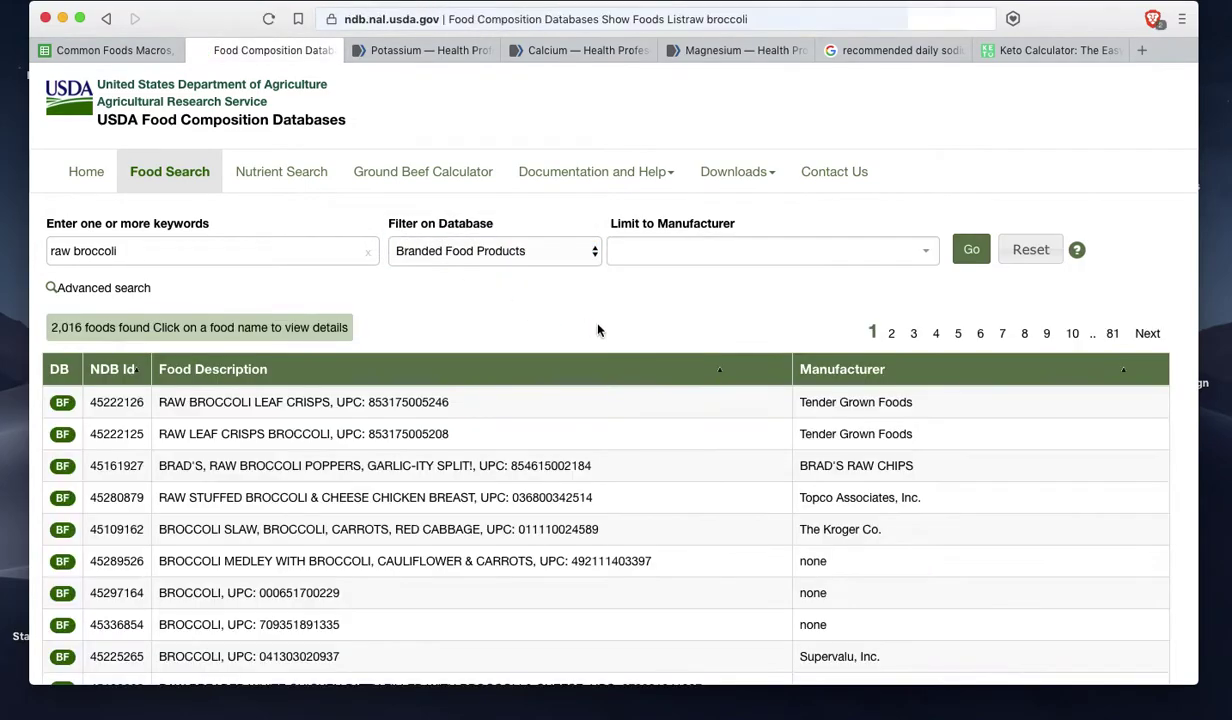
scroll(903, 461, "down", 5)
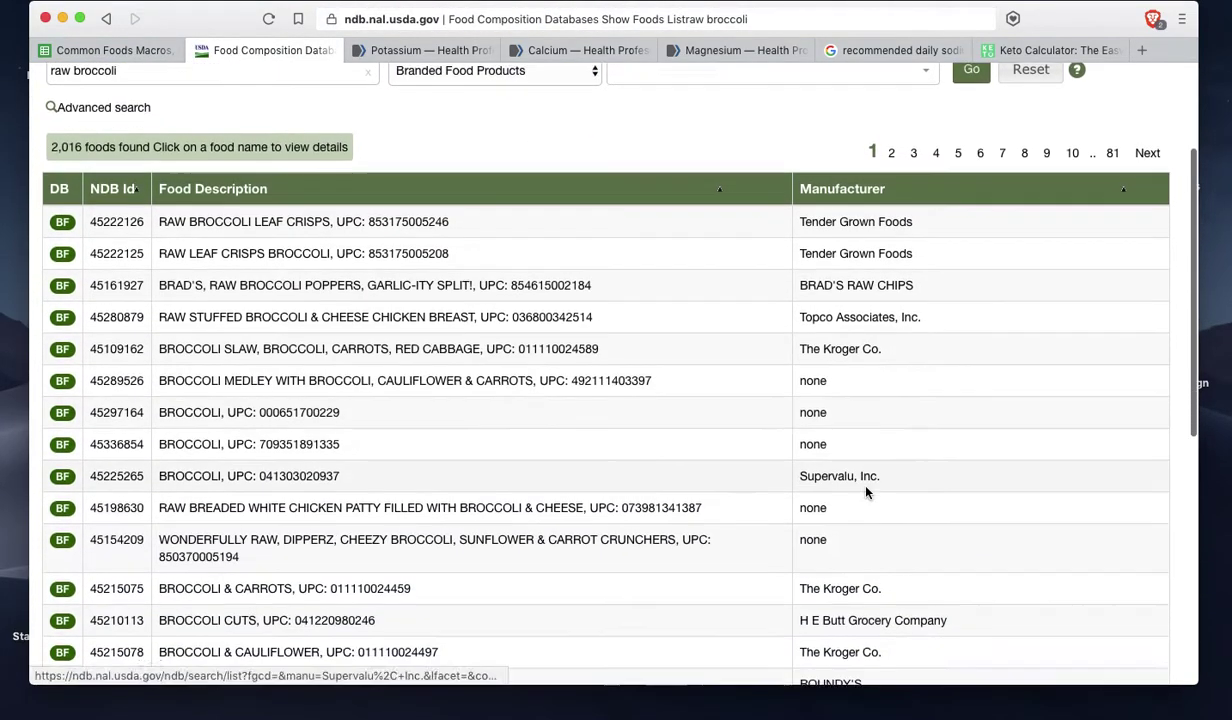
scroll(868, 540, "down", 3)
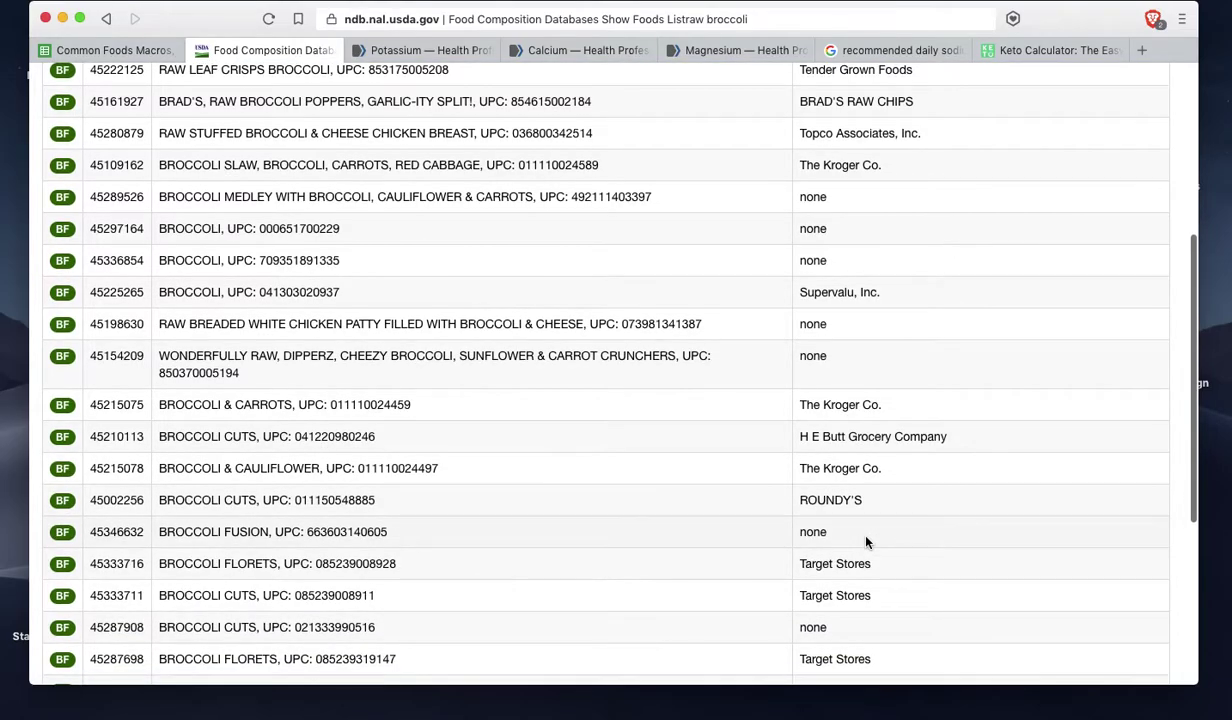
scroll(868, 542, "down", 3)
scroll(868, 540, "down", 2)
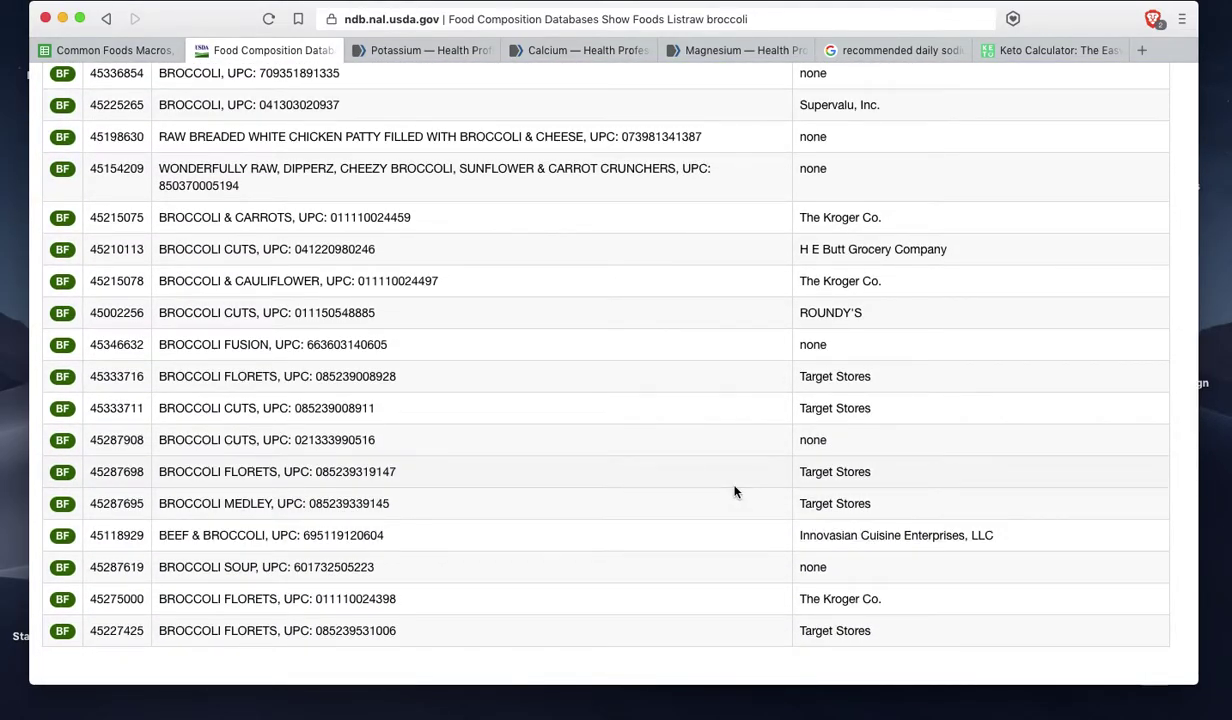
scroll(735, 491, "up", 7)
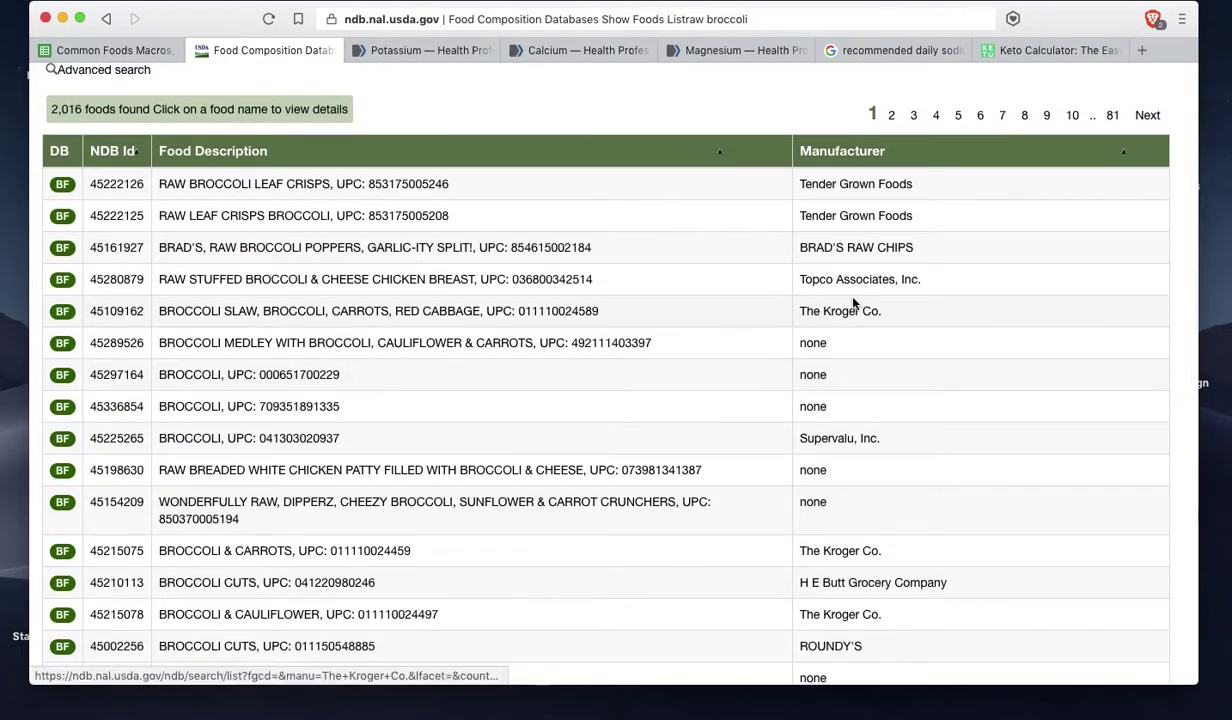
scroll(760, 400, "down", 10)
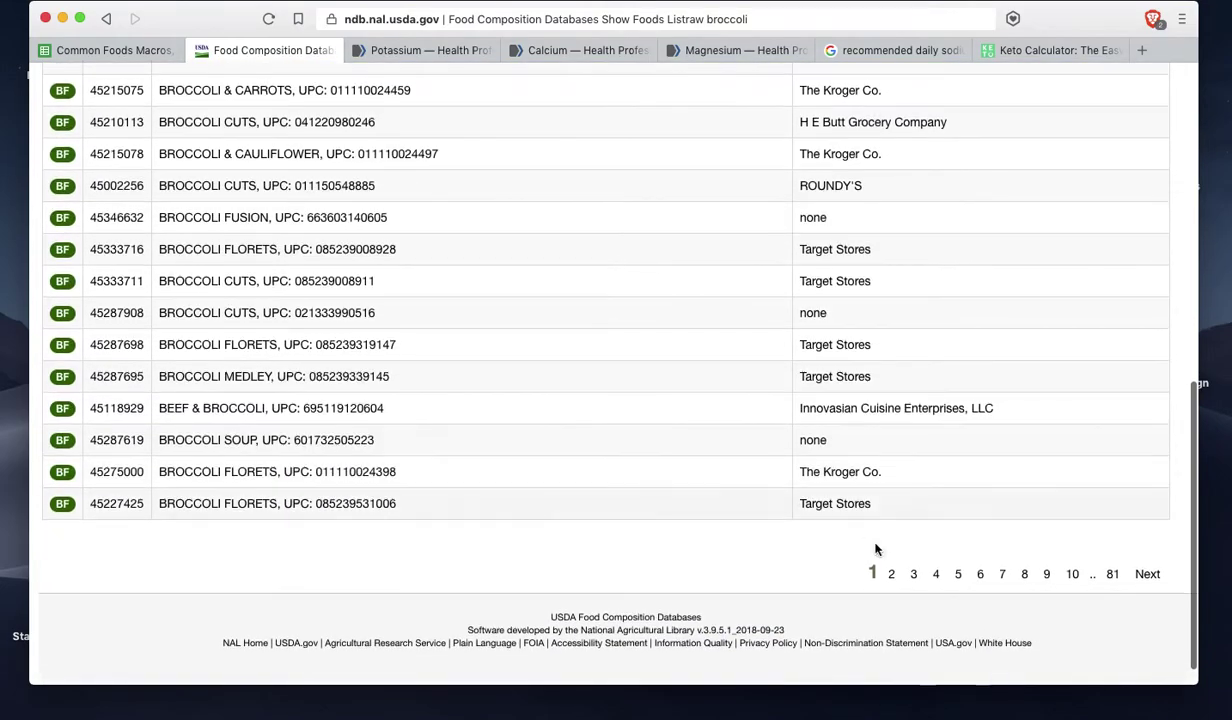
left_click(890, 575)
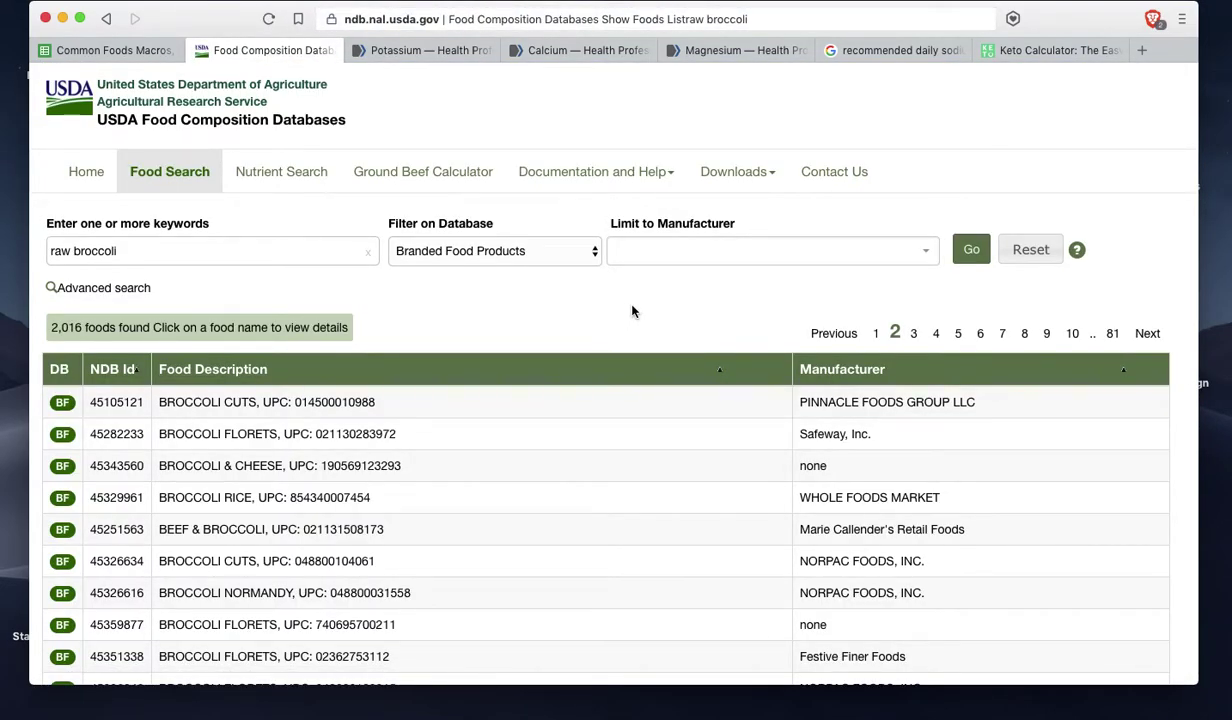
Run the Ground Beef Calculator for 70 percent lean meat with the Patty Pan-broiled serving method.
left_click(467, 180)
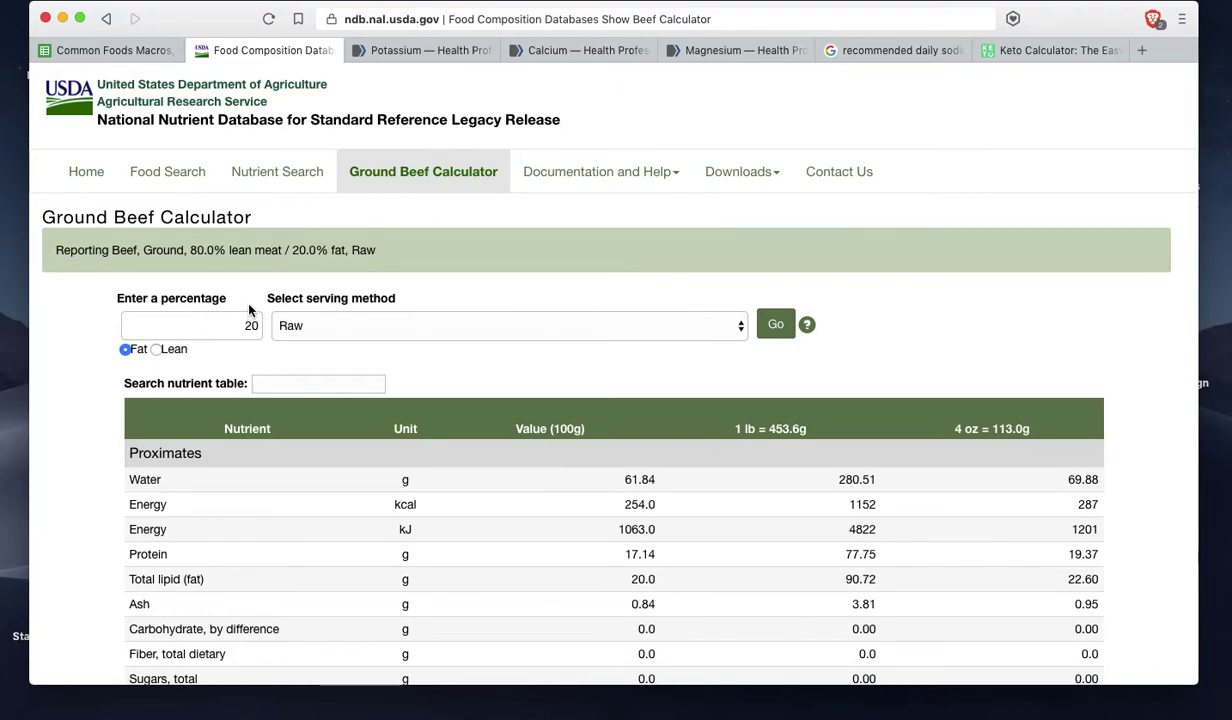
double_click(262, 326)
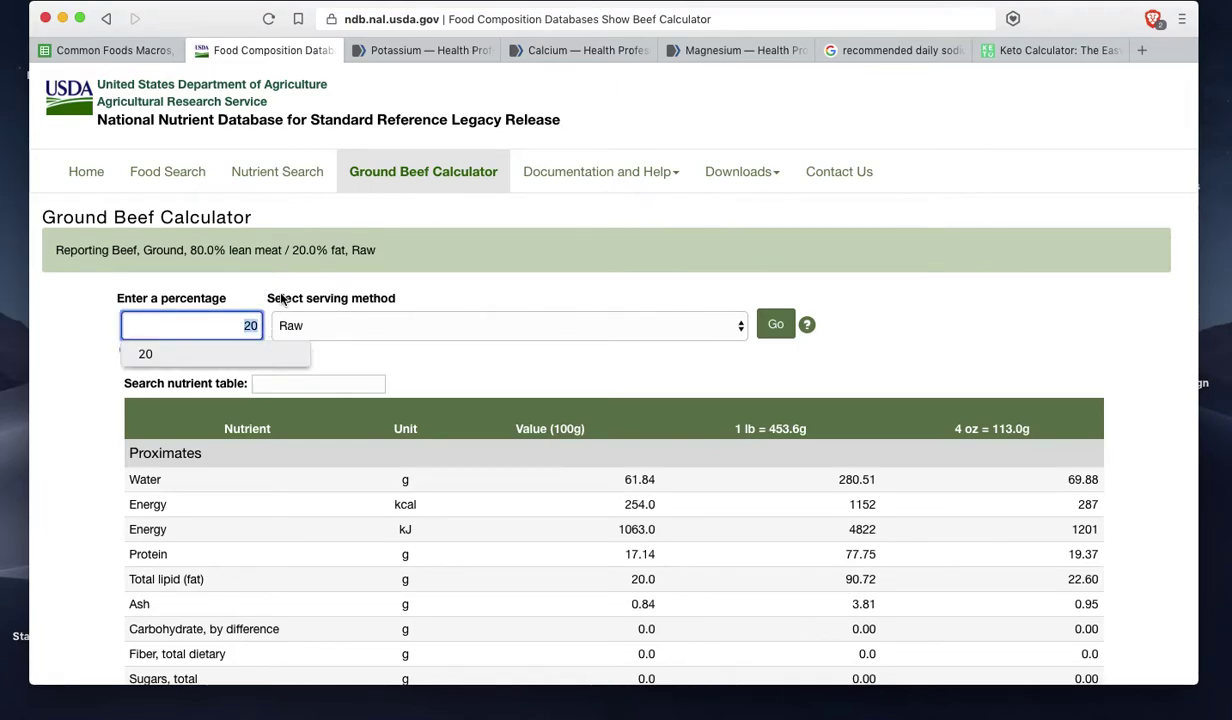
type("7")
left_click(157, 350)
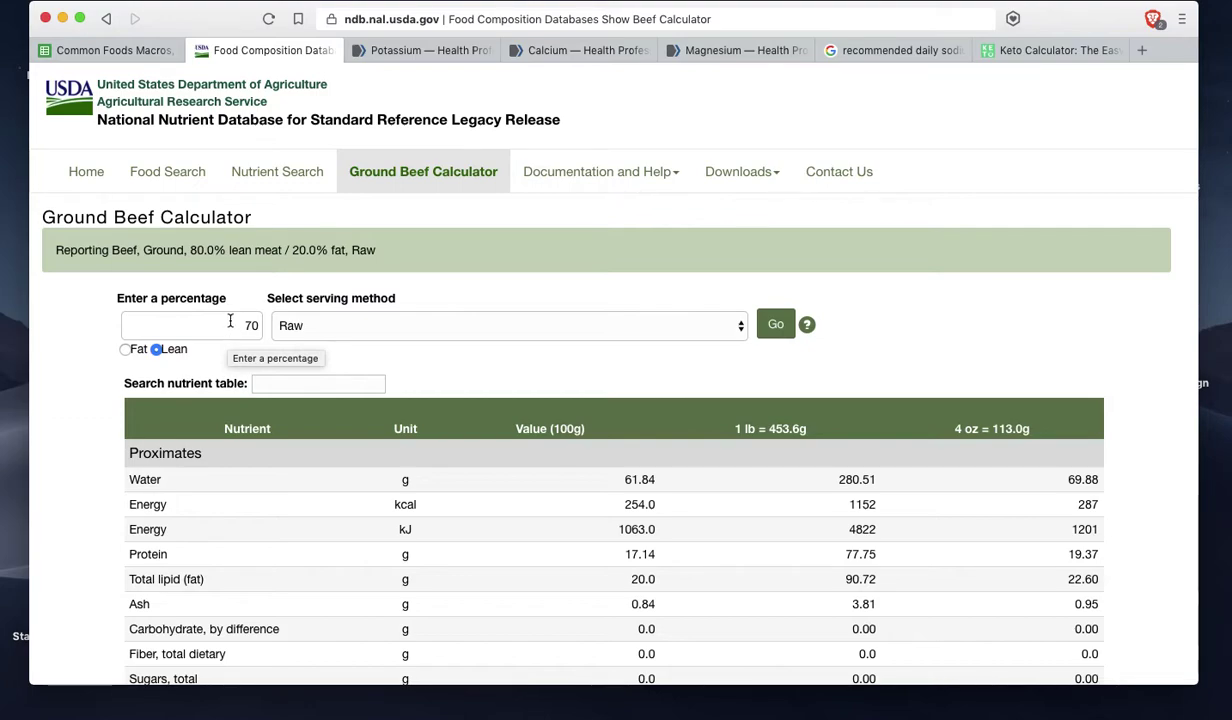
left_click(426, 322)
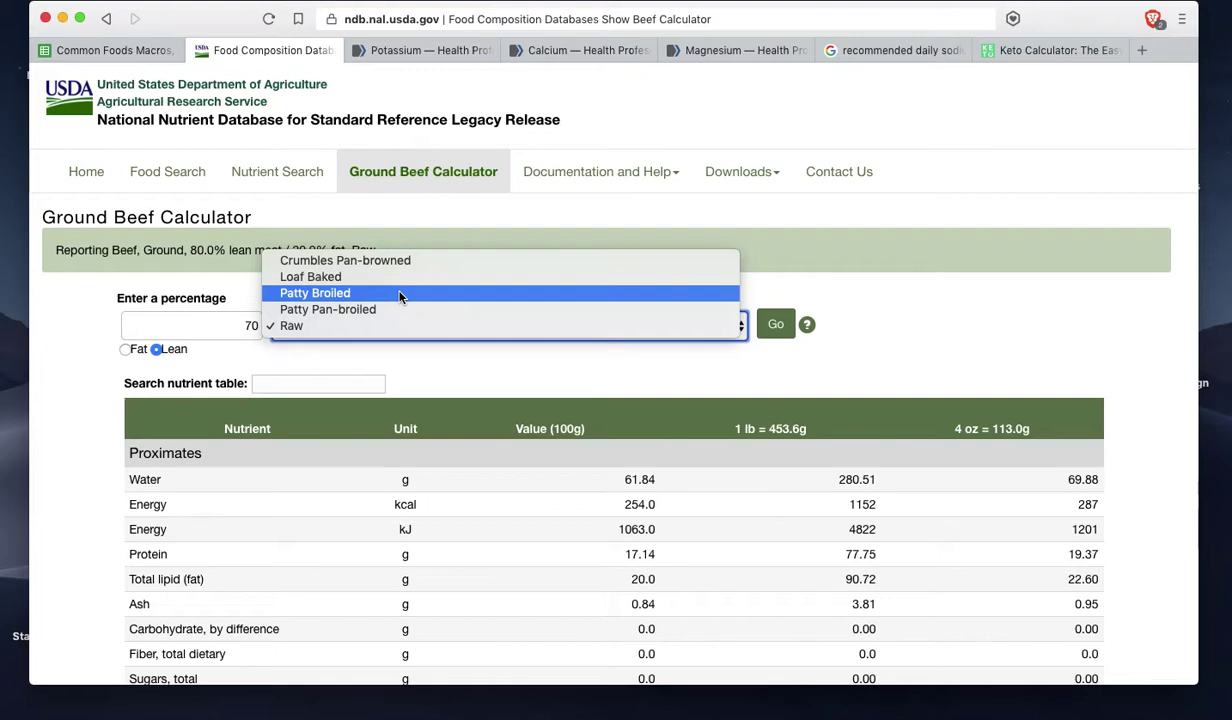
left_click(399, 294)
left_click(390, 325)
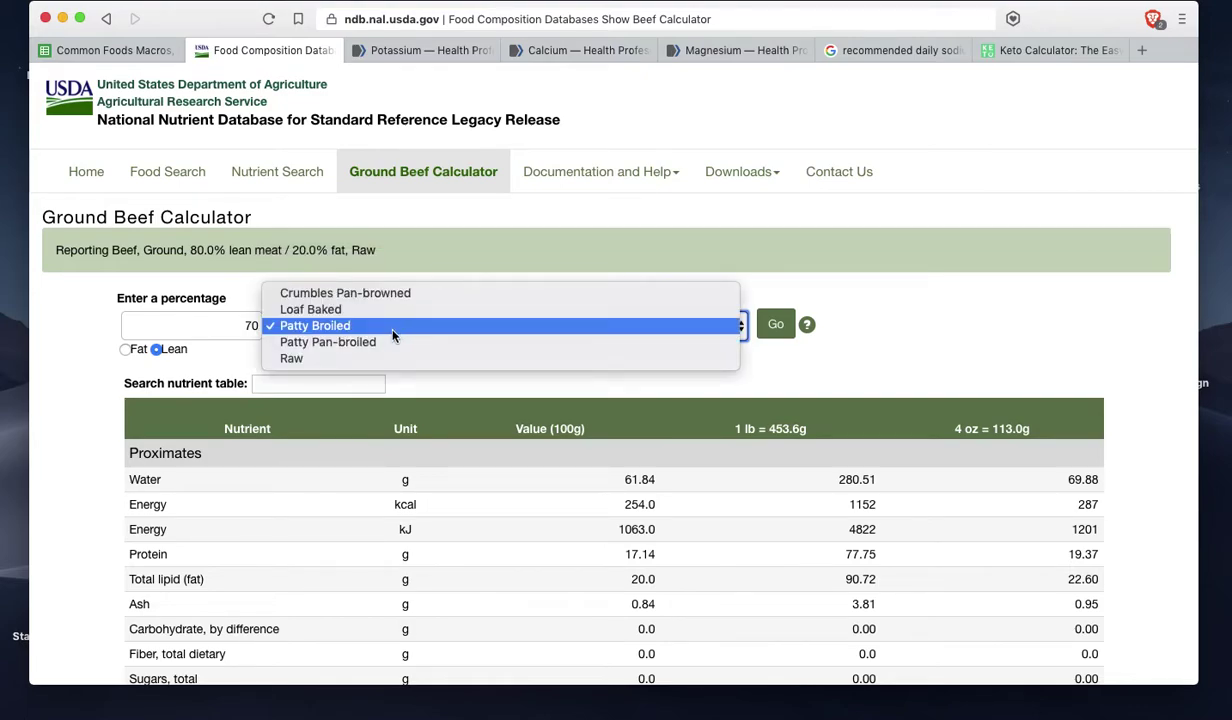
left_click(388, 344)
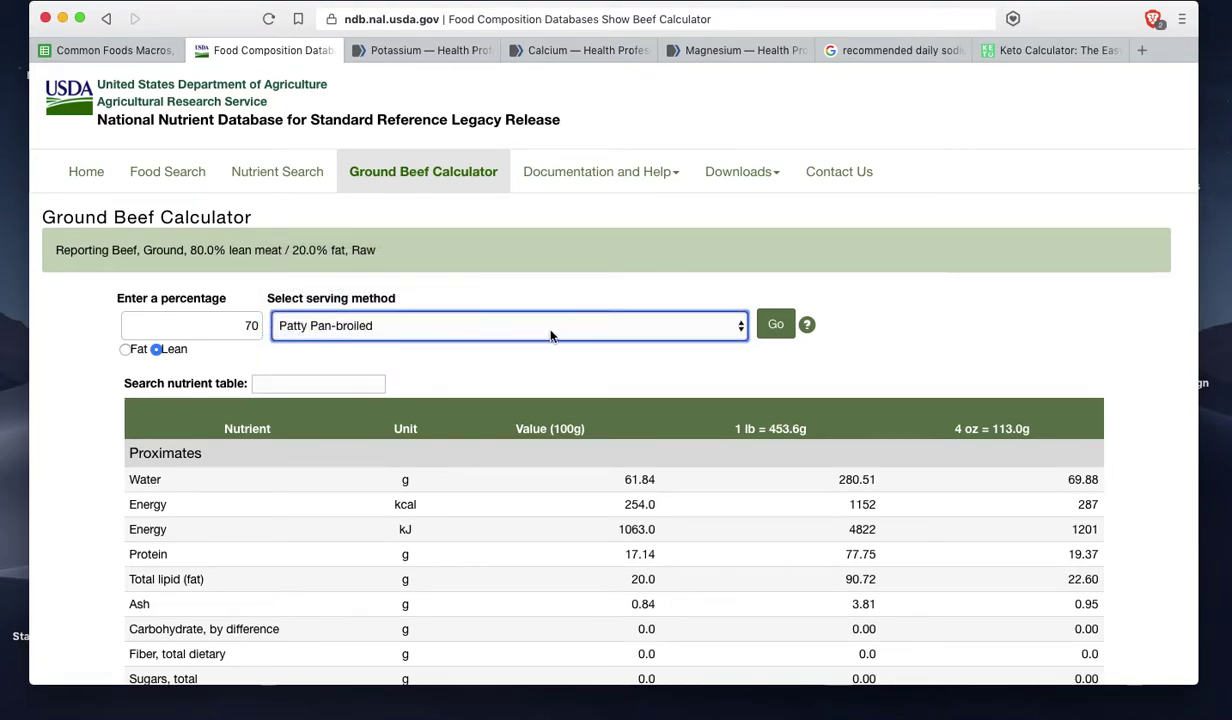
left_click(775, 326)
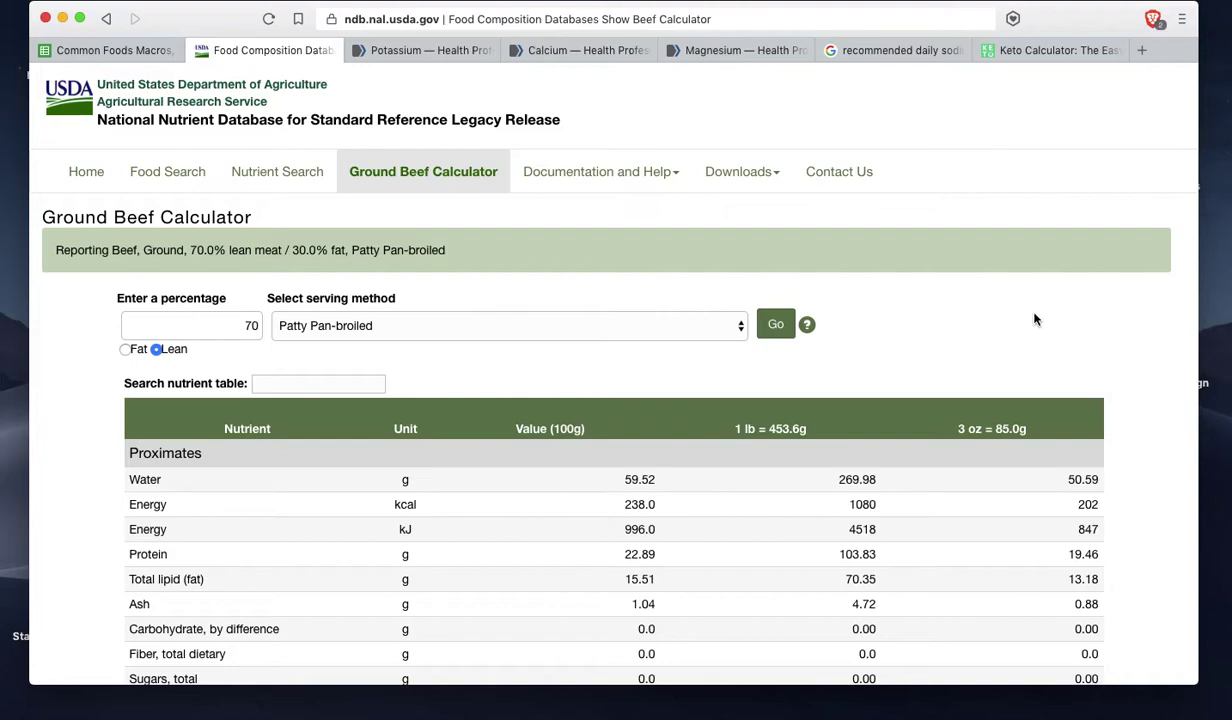
Examine the pan-broiled patty's calories, macronutrients and minerals in the 3 oz serving column.
scroll(1034, 319, "down", 2)
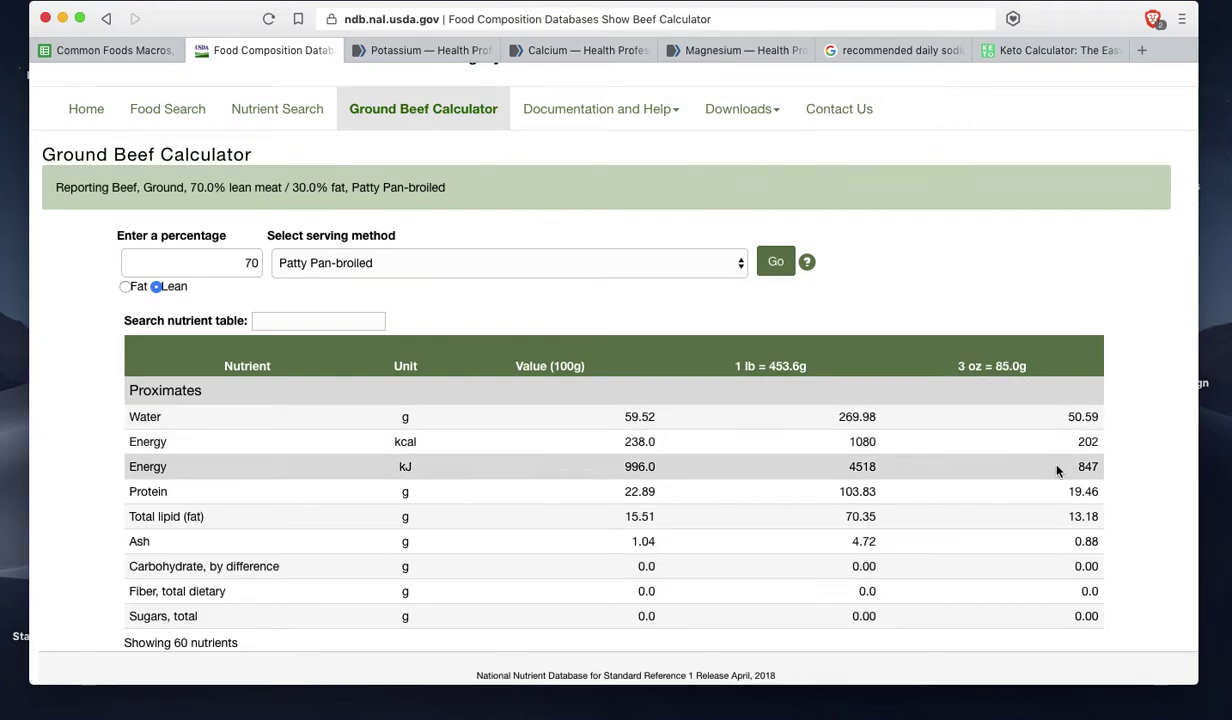
scroll(1060, 460, "down", 1)
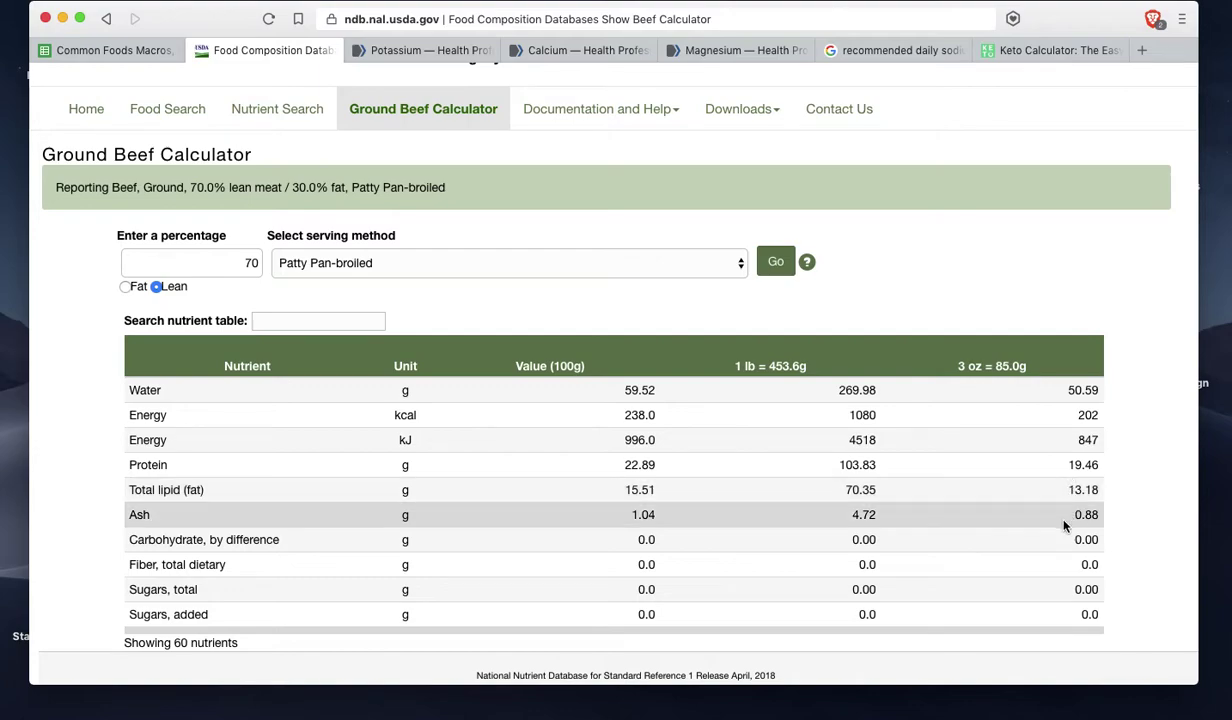
scroll(1063, 543, "down", 5)
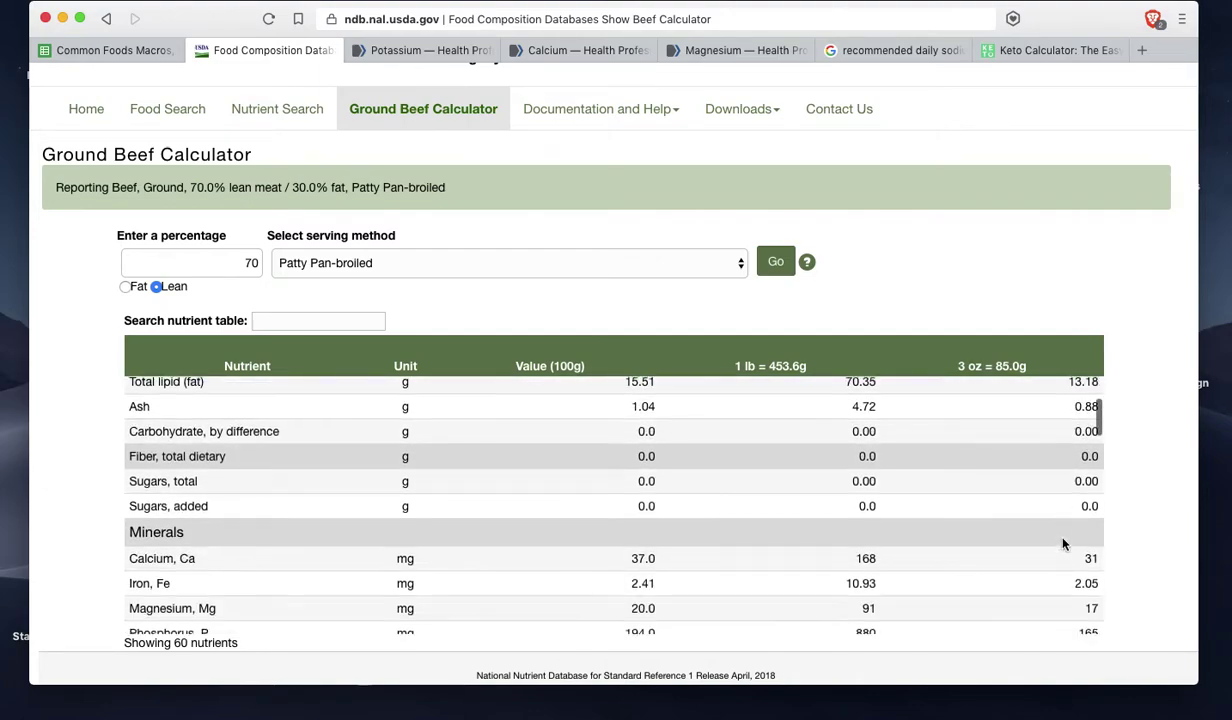
scroll(1048, 561, "down", 3)
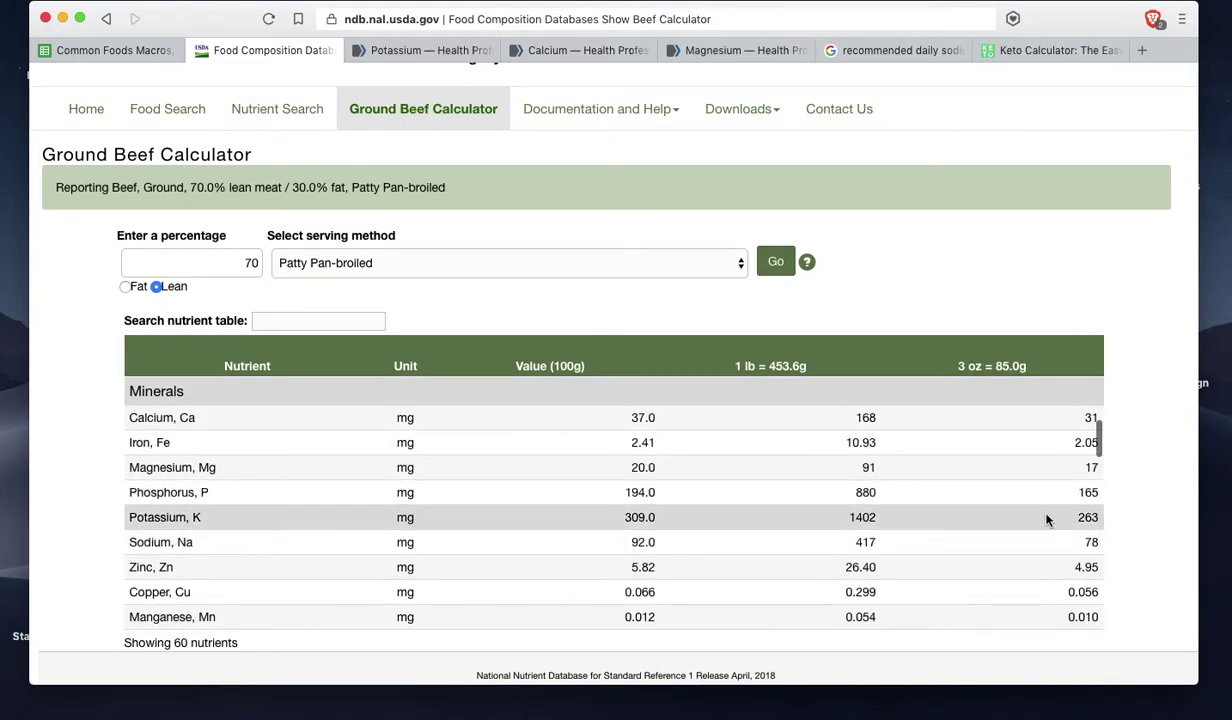
scroll(1047, 524, "up", 10)
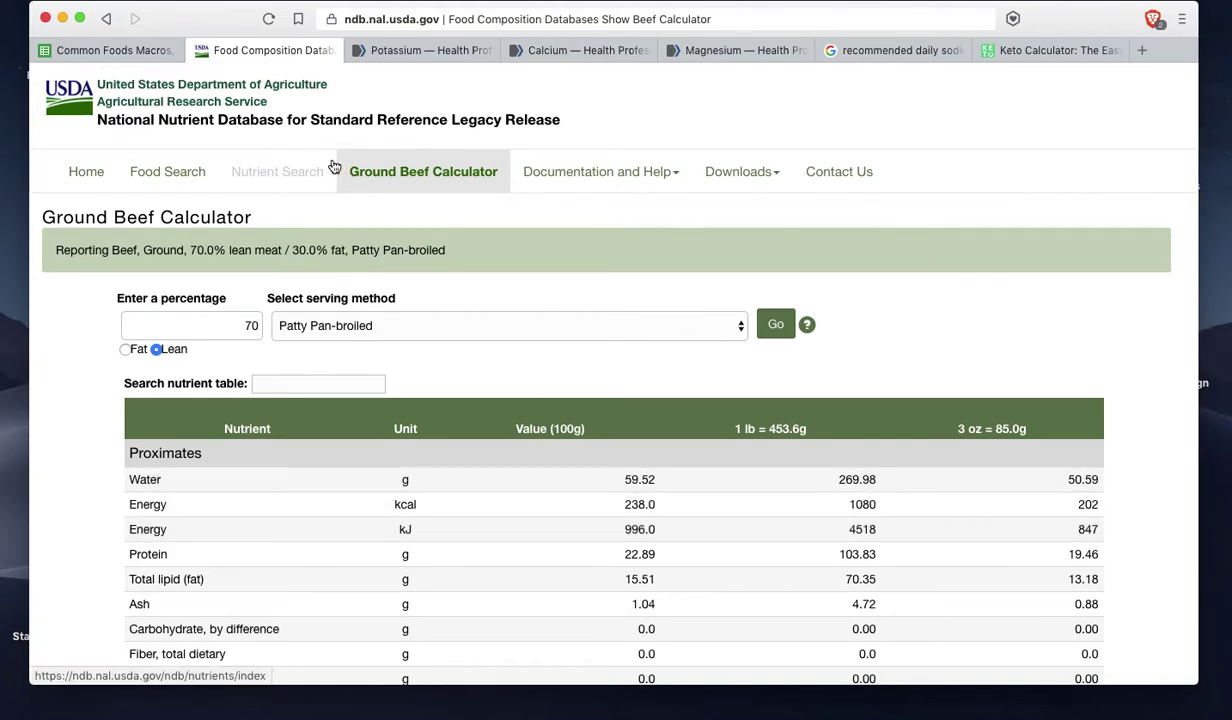
Glance at the foods spreadsheet and return to the USDA Food Search to look over the unfiltered food list.
left_click(136, 53)
left_click(255, 50)
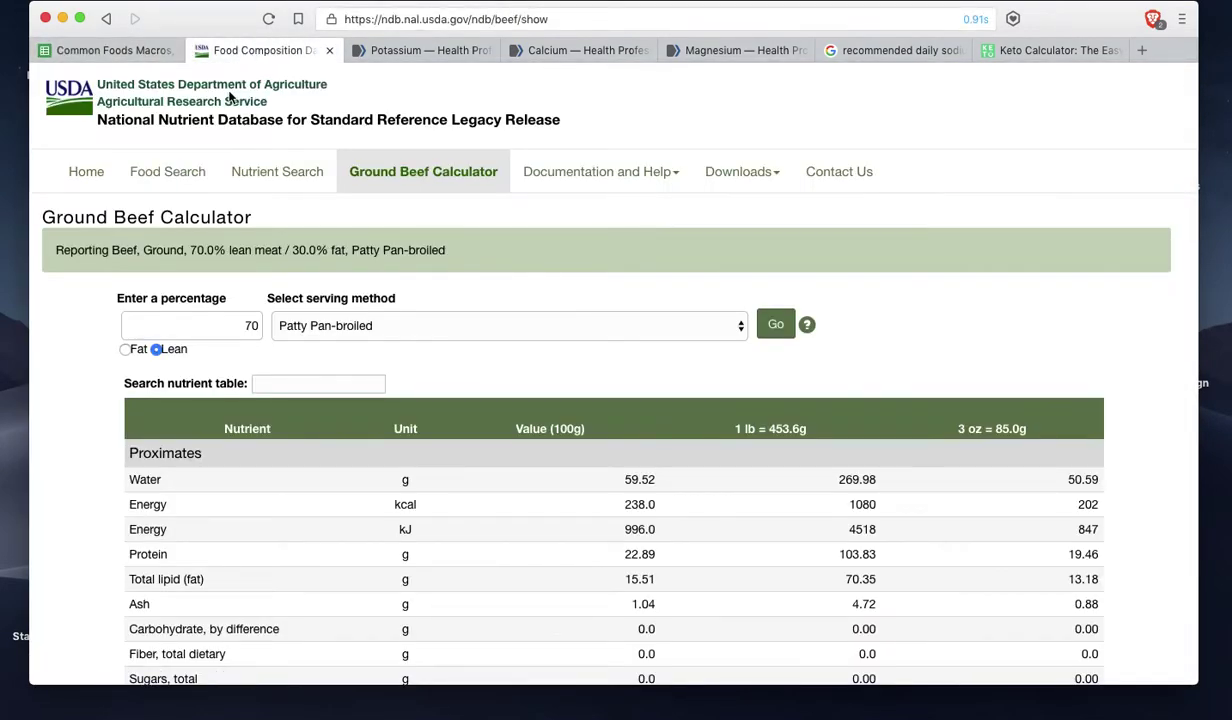
left_click(163, 175)
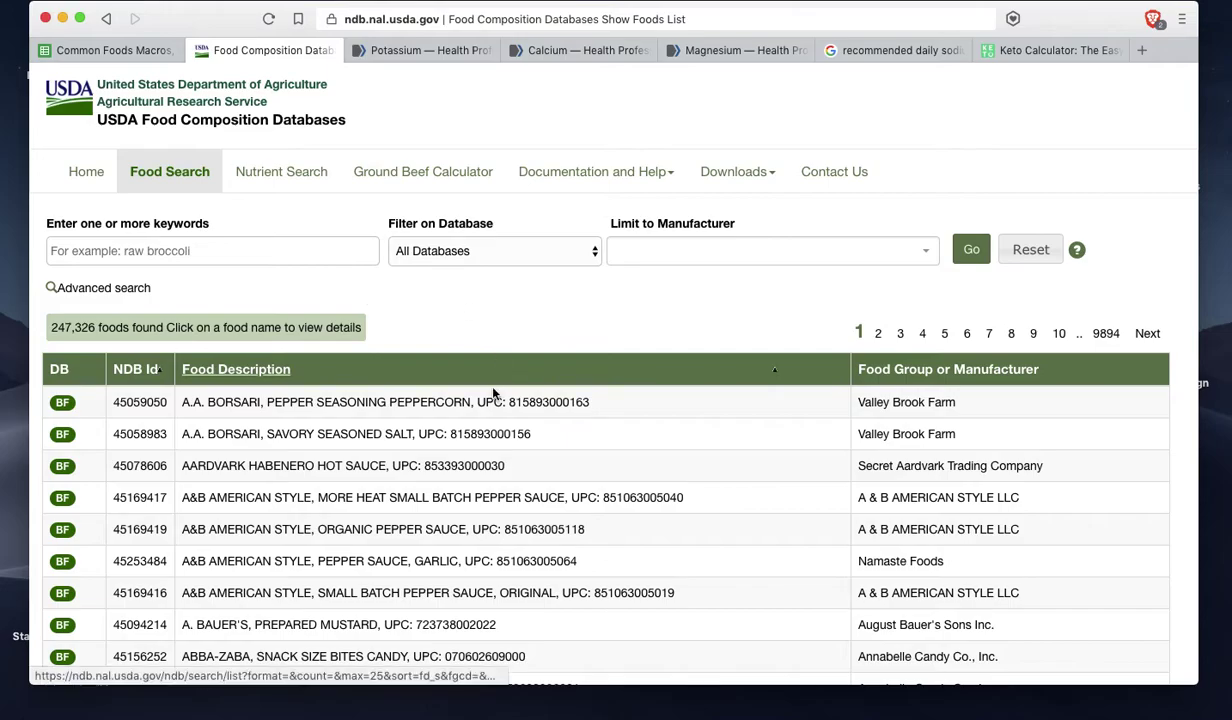
scroll(480, 390, "down", 3)
scroll(367, 335, "up", 2)
scroll(367, 335, "up", 1)
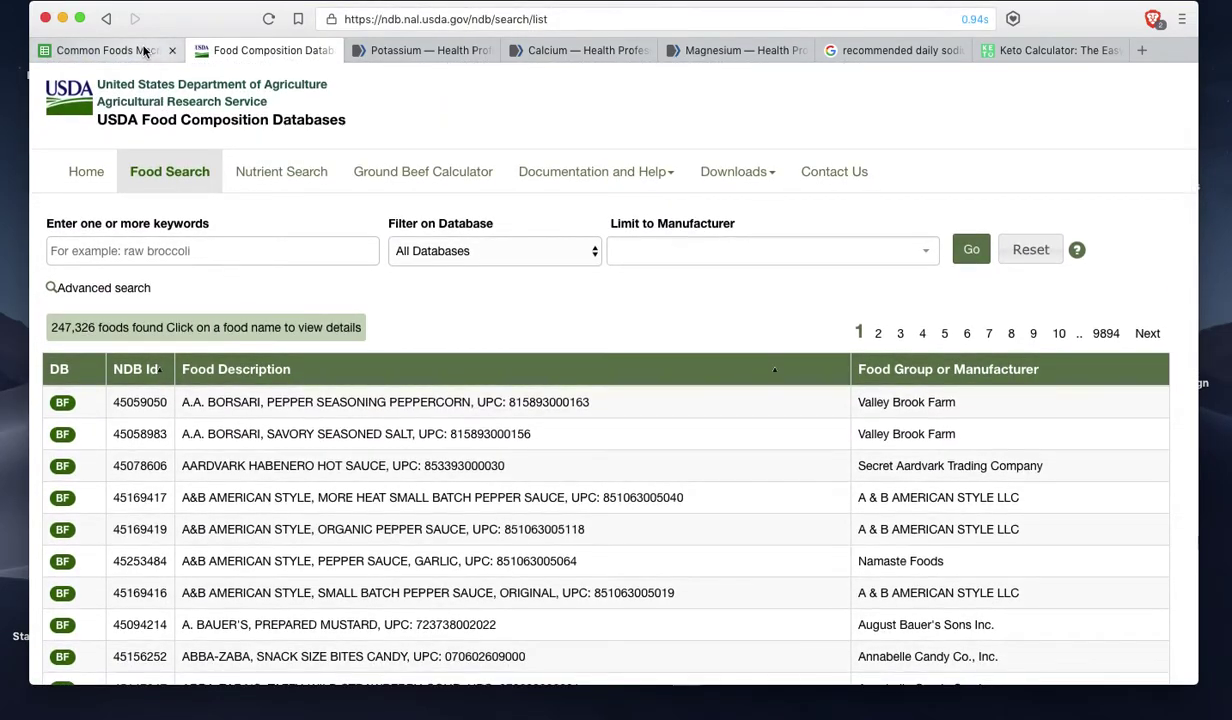
Switch to the foods spreadsheet, compare its food list with the Meal Calculator sheet, and select the calculator's daily calorie target cell.
left_click(170, 49)
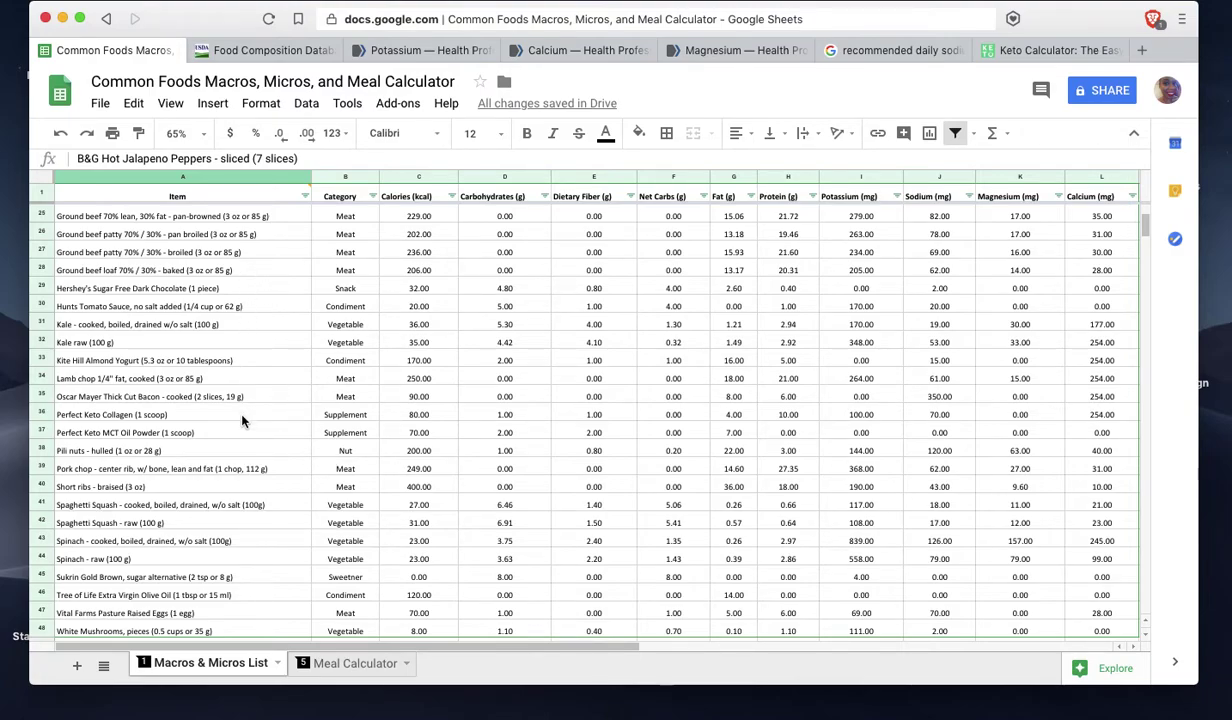
left_click(344, 664)
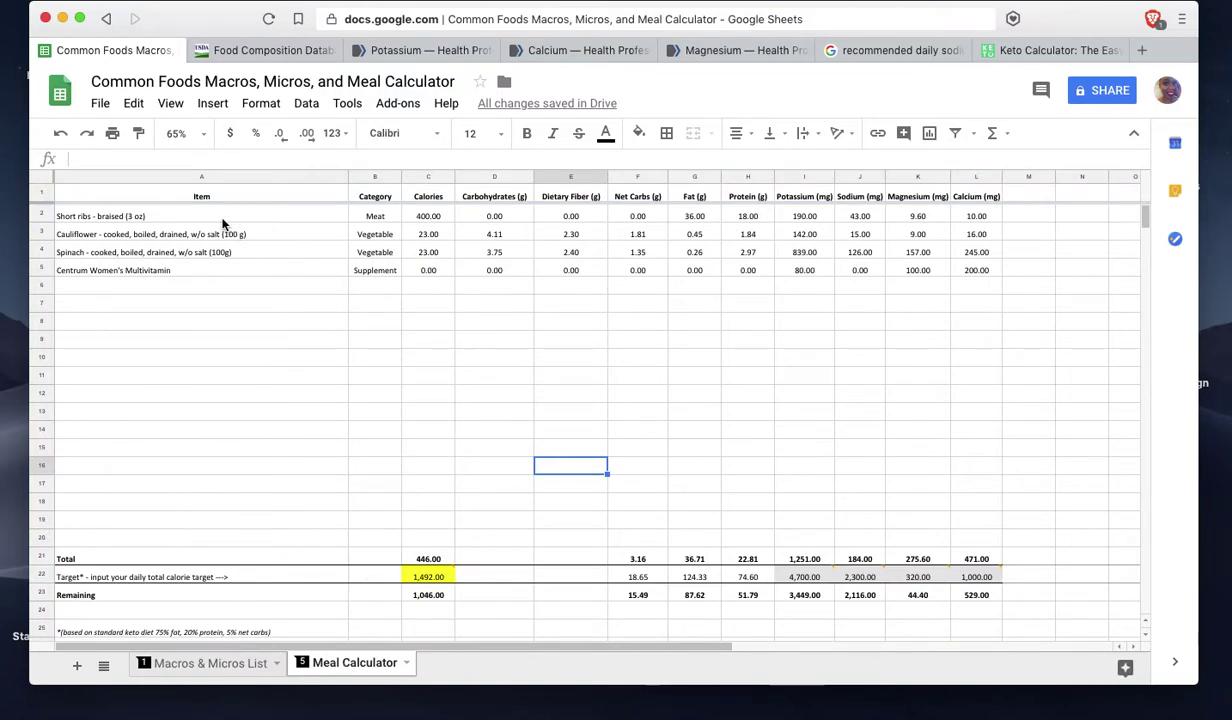
left_click(185, 660)
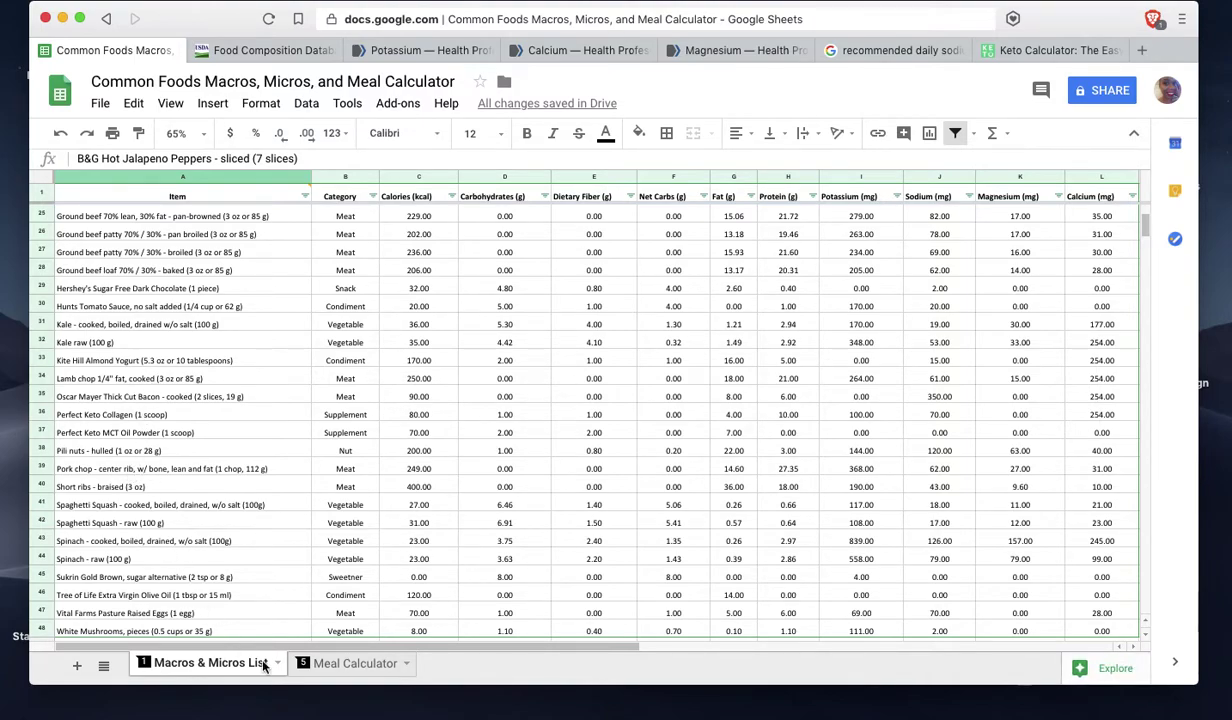
left_click(330, 663)
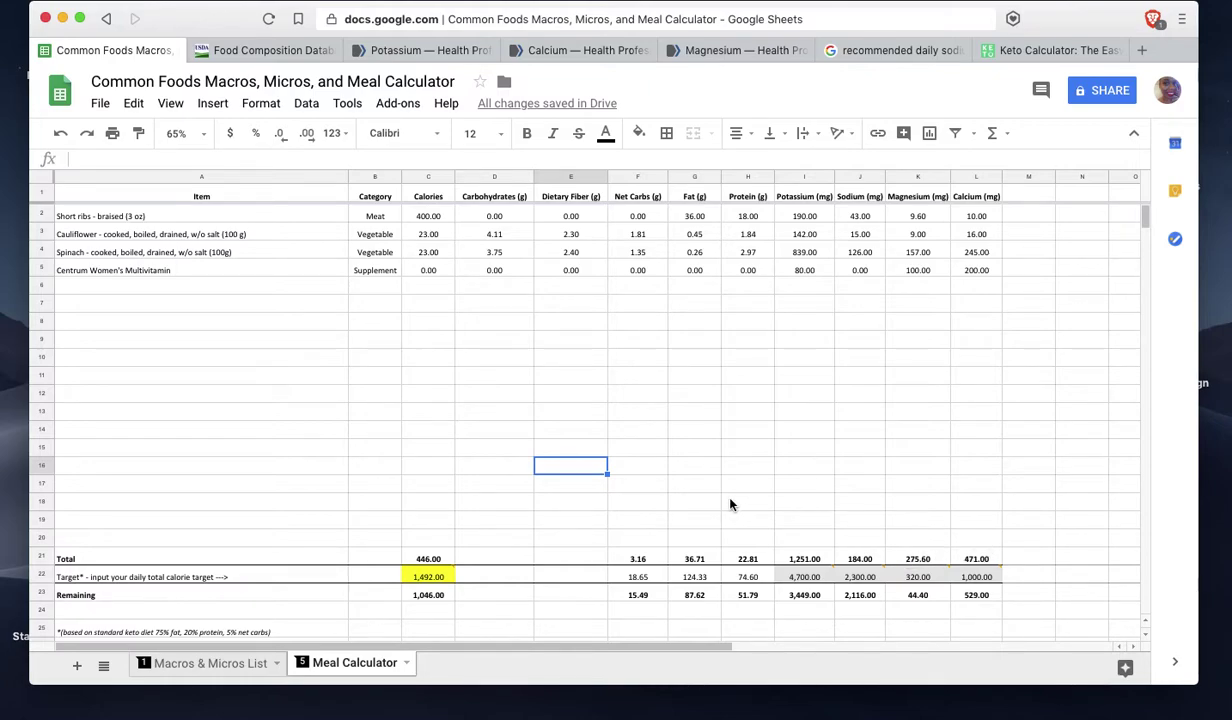
mouse_move(446, 581)
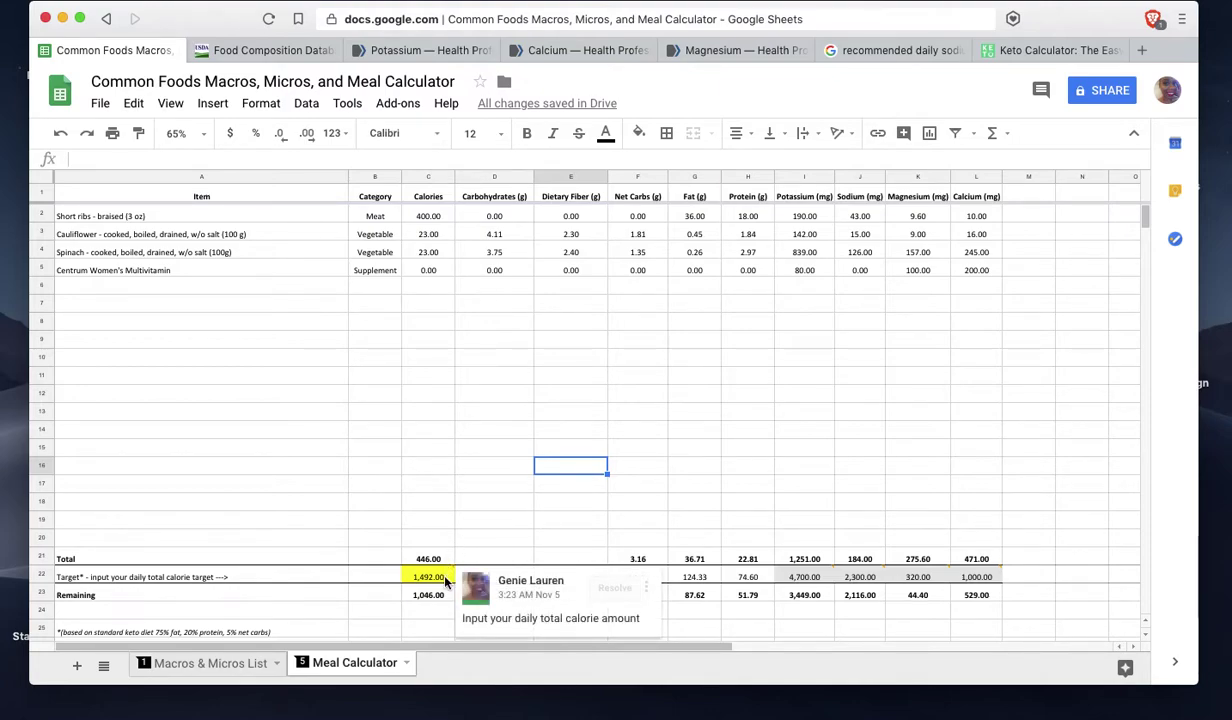
left_click(444, 578)
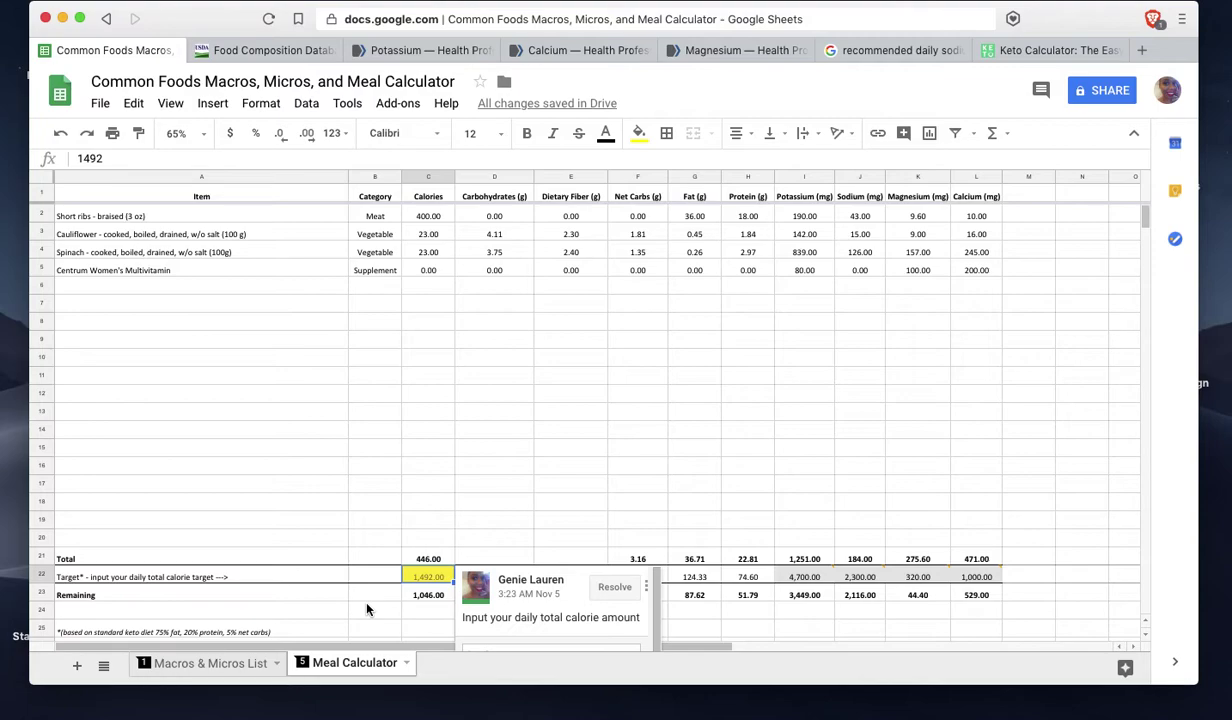
Set the Meal Calculator's daily total calorie target to 2000.
type("2")
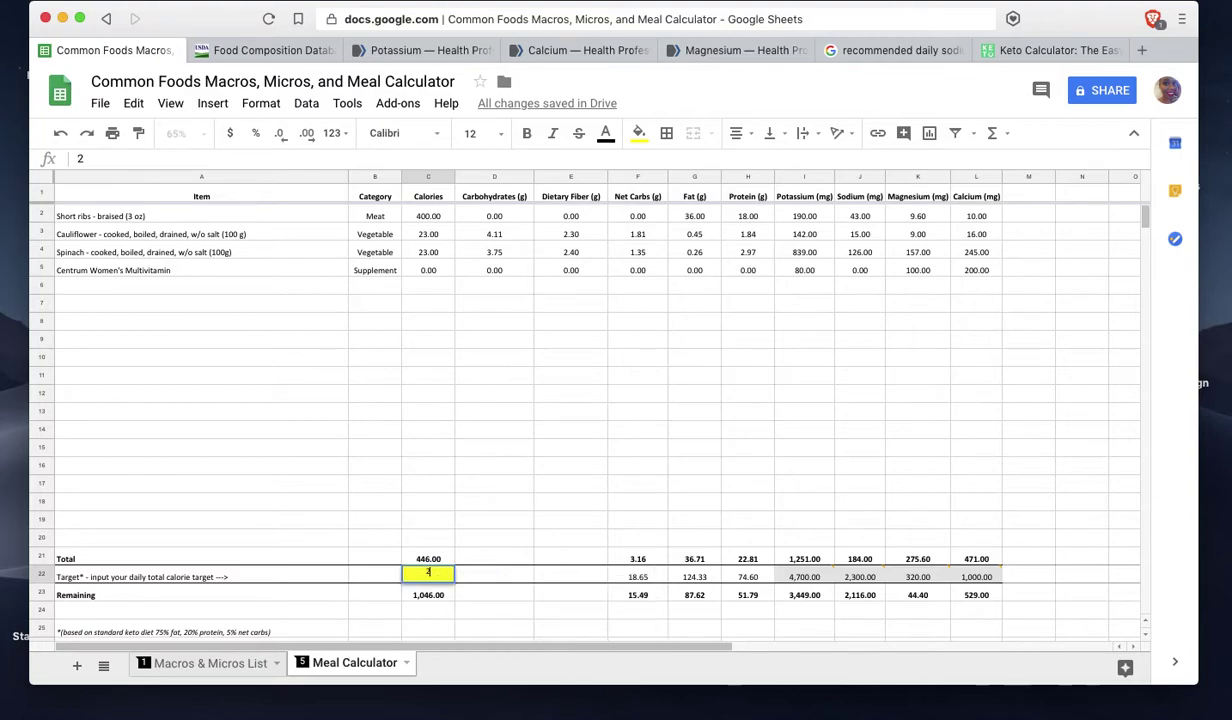
type("000")
key("Return")
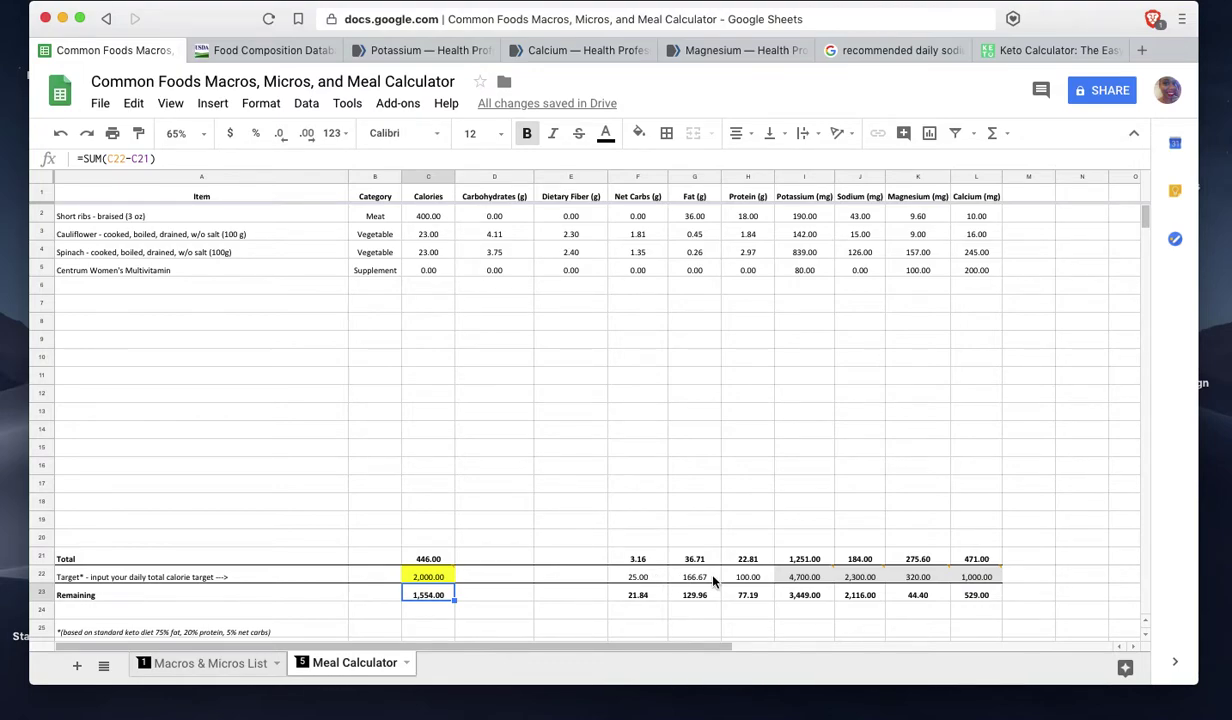
Review the notes below the Meal Calculator on calories per gram of carbohydrate, protein and fat.
mouse_move(446, 580)
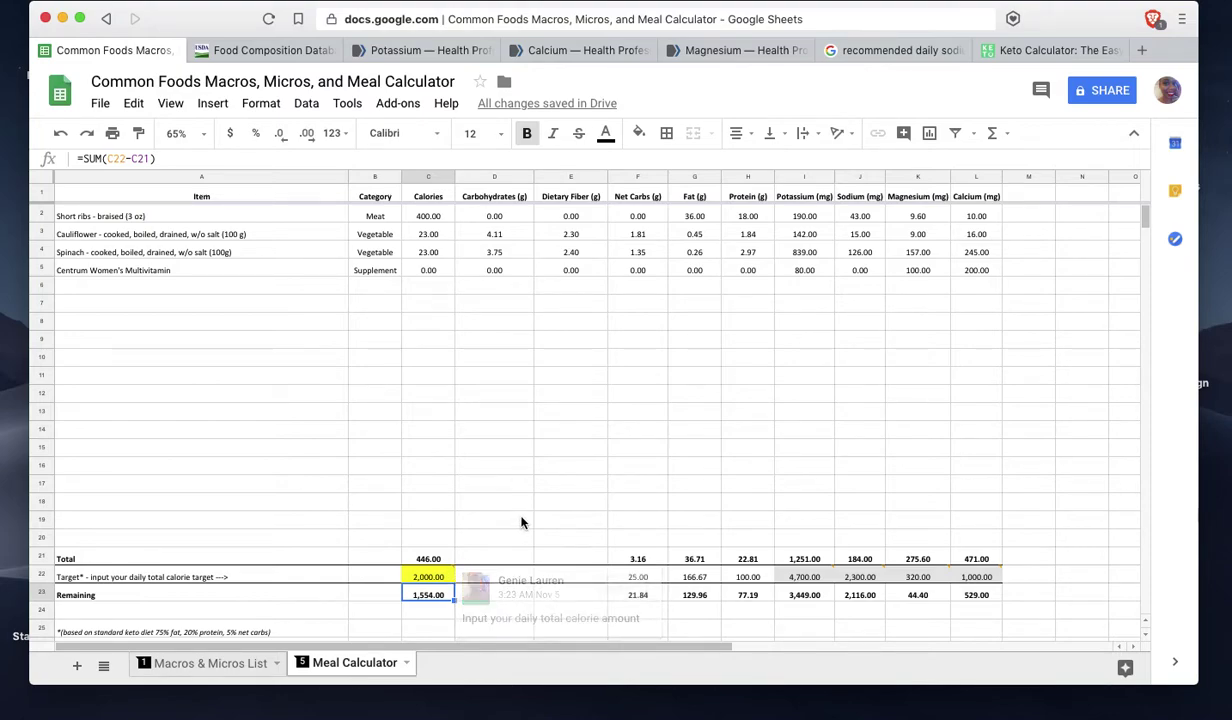
scroll(527, 596, "down", 4)
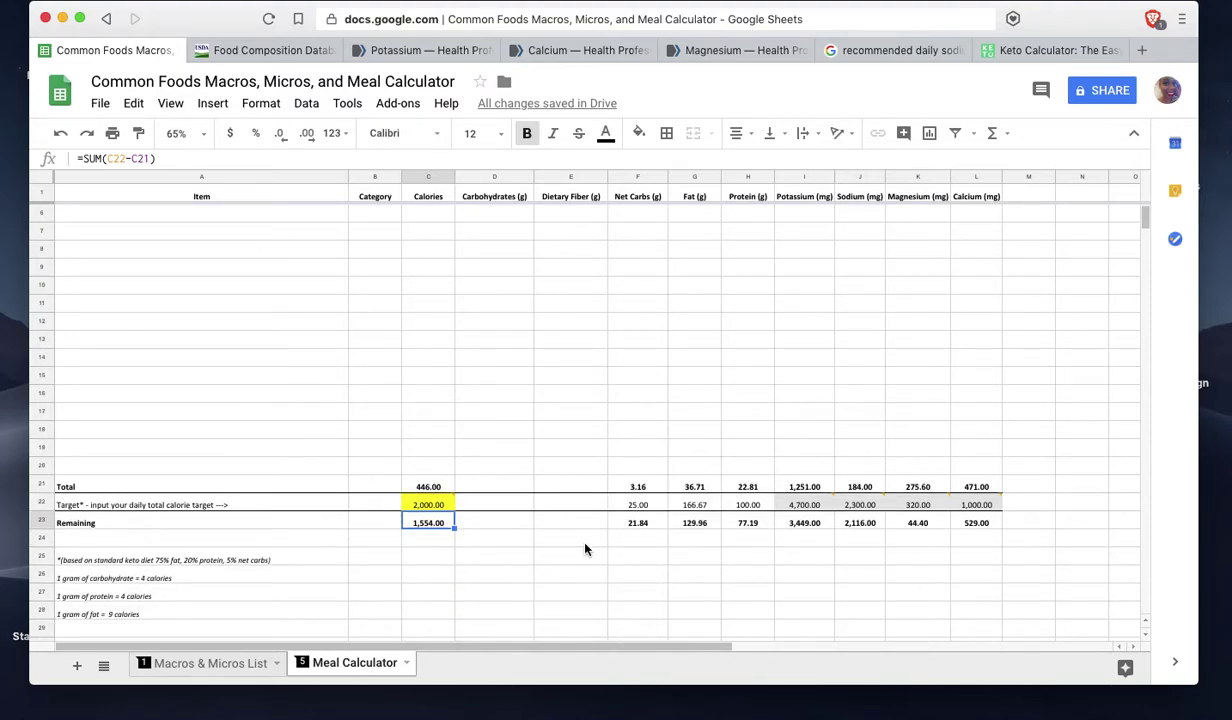
left_click(156, 576)
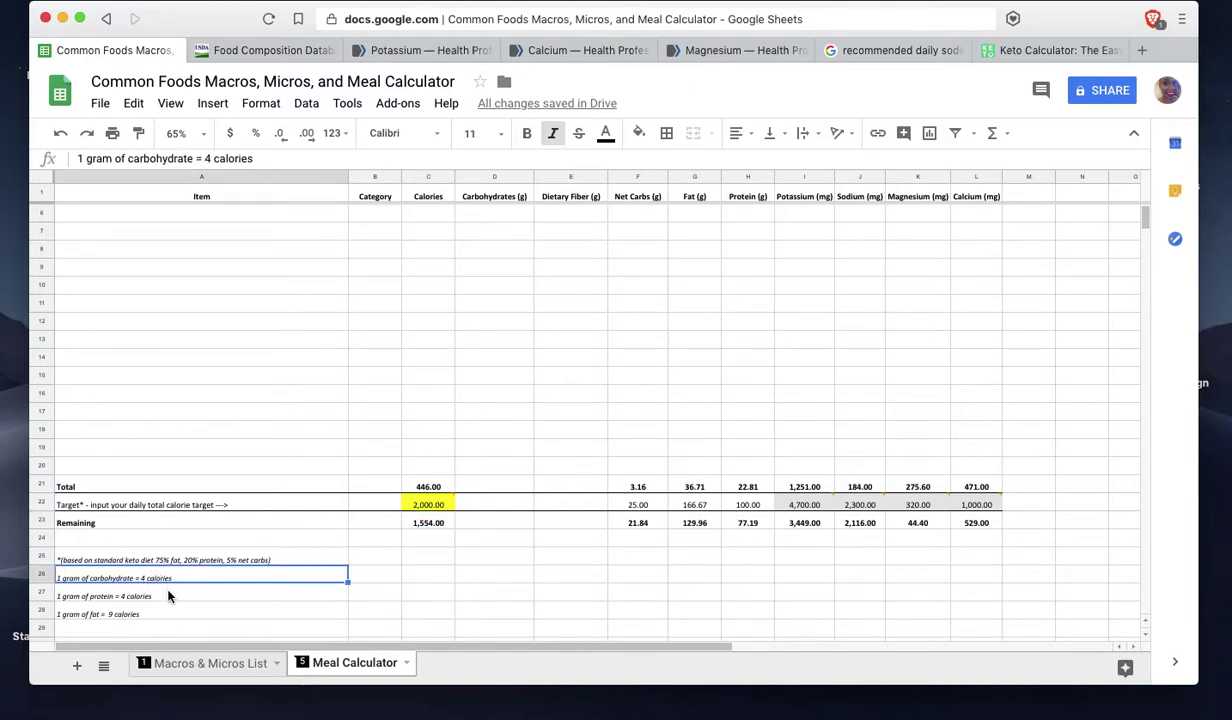
left_click(168, 596)
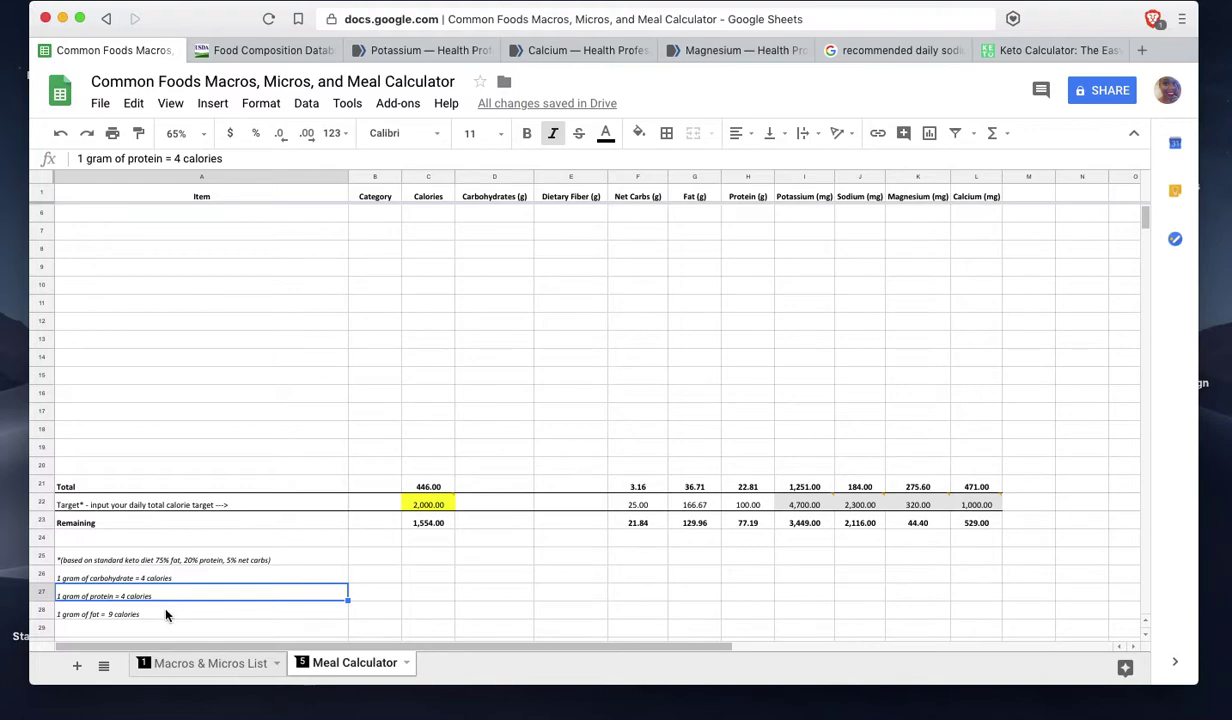
left_click(166, 615)
key("Right")
key("Right")
key("Right")
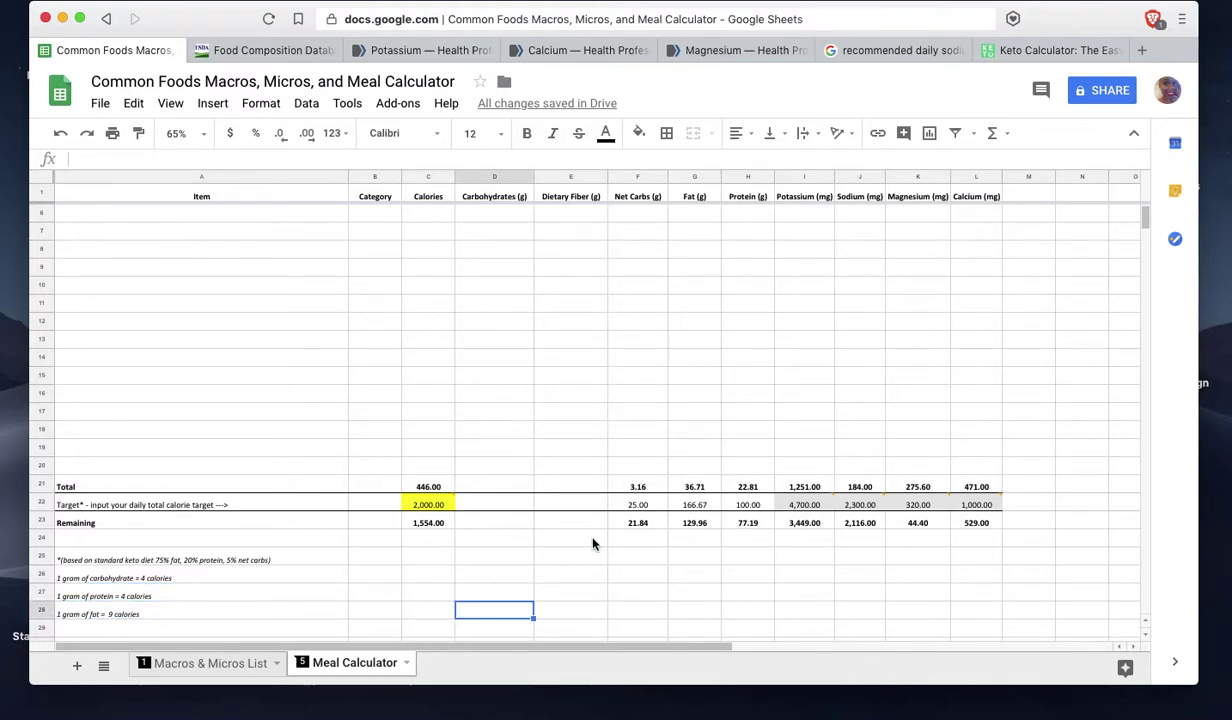
Inspect the target row's net carbs, fat and protein formulas and the calorie target they depend on.
left_click(643, 506)
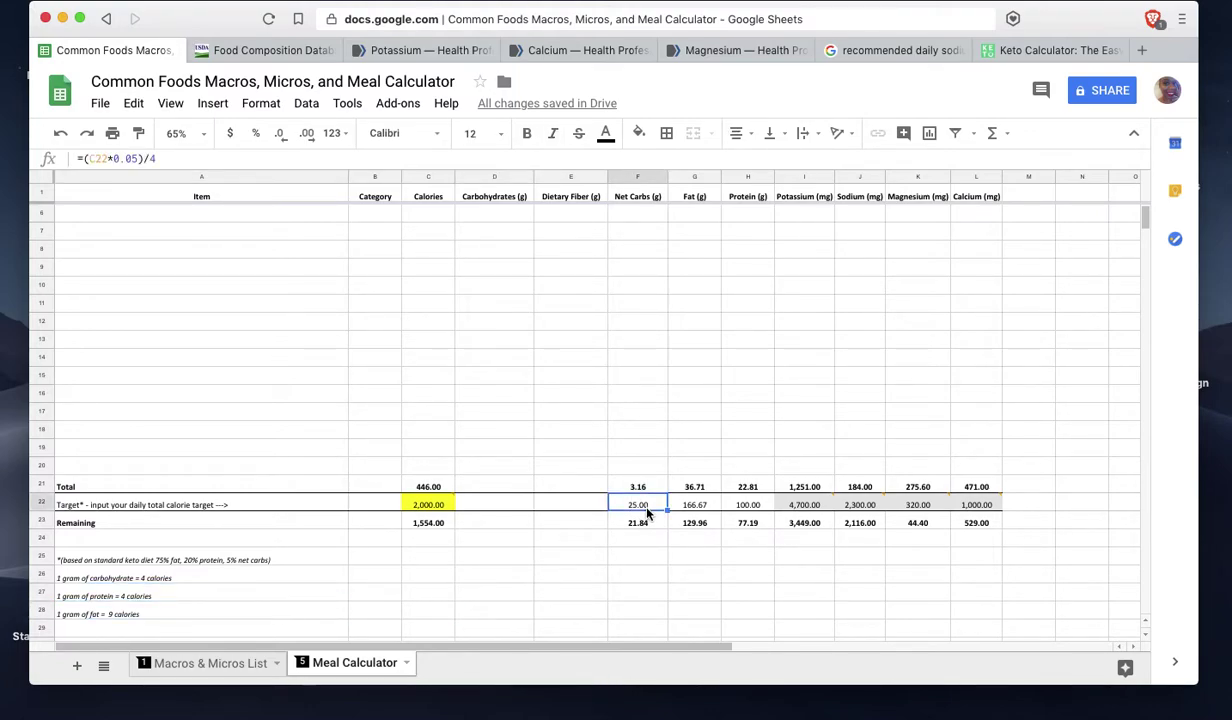
left_click(712, 507)
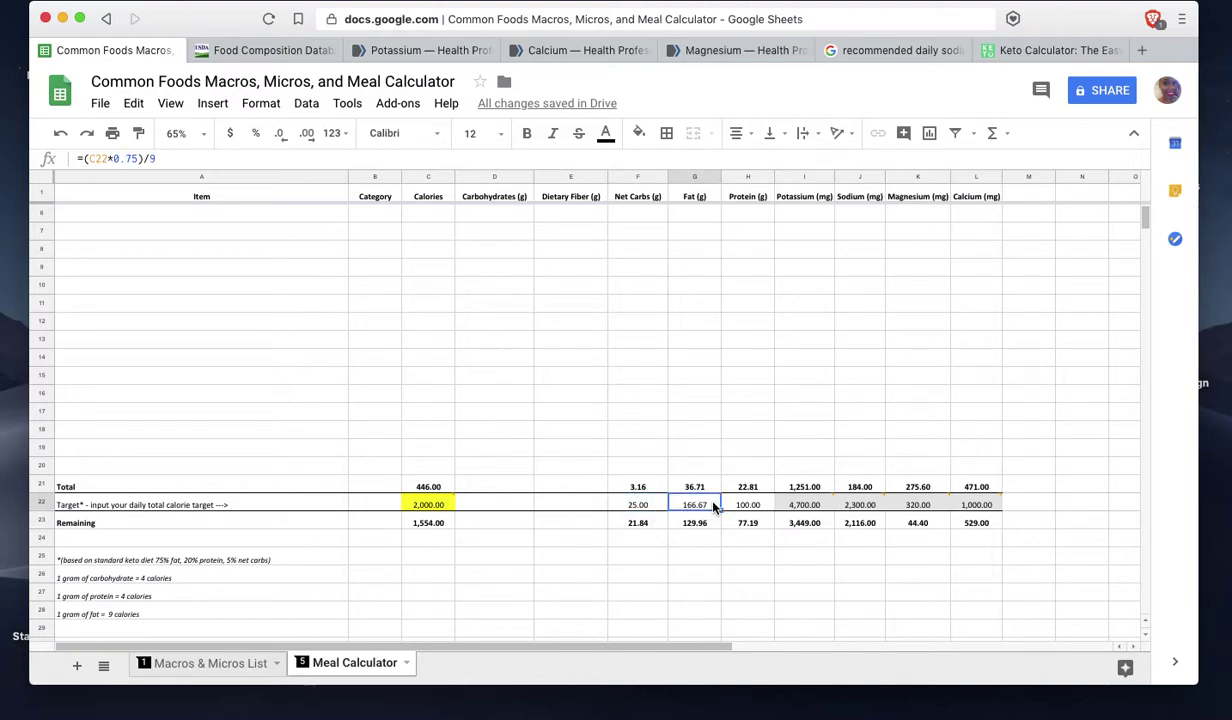
left_click(766, 507)
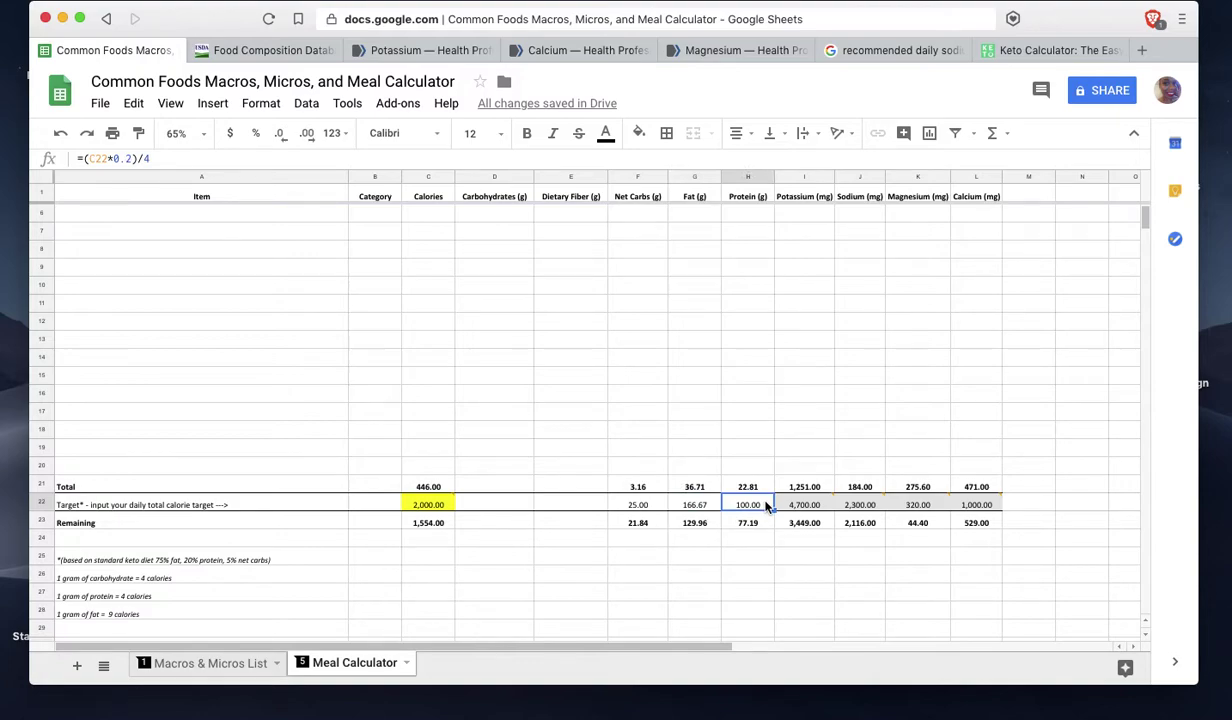
left_click(430, 505)
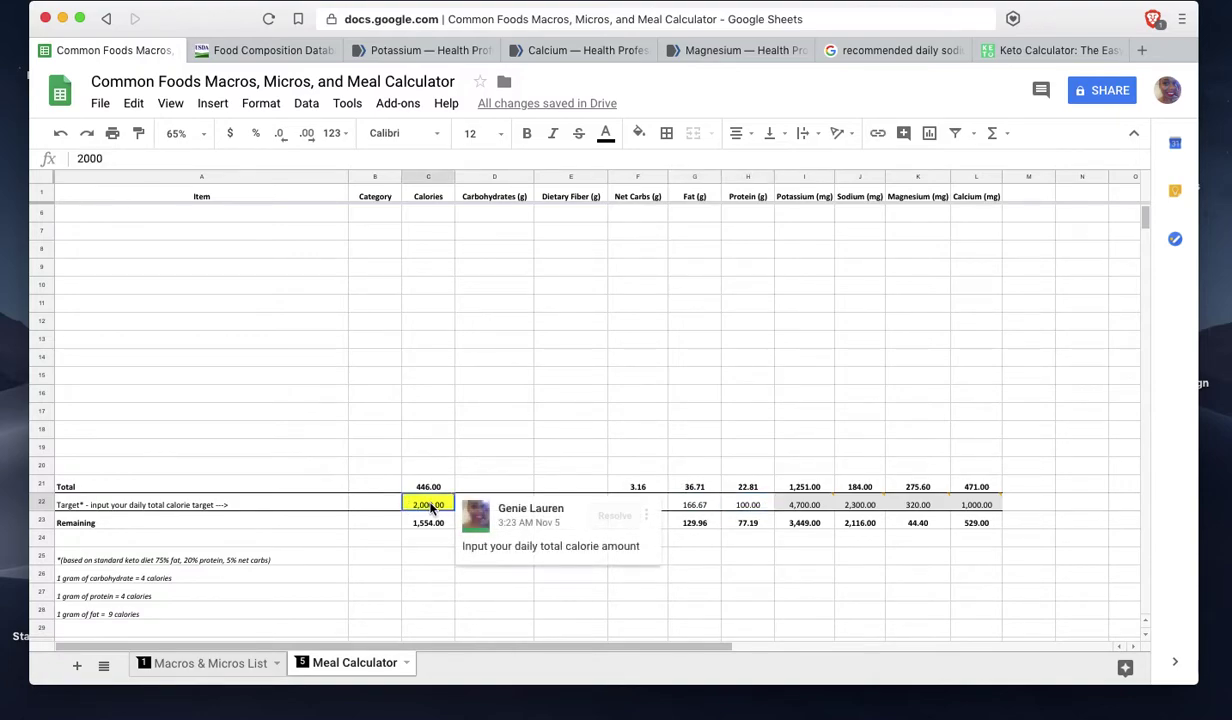
left_click(421, 553)
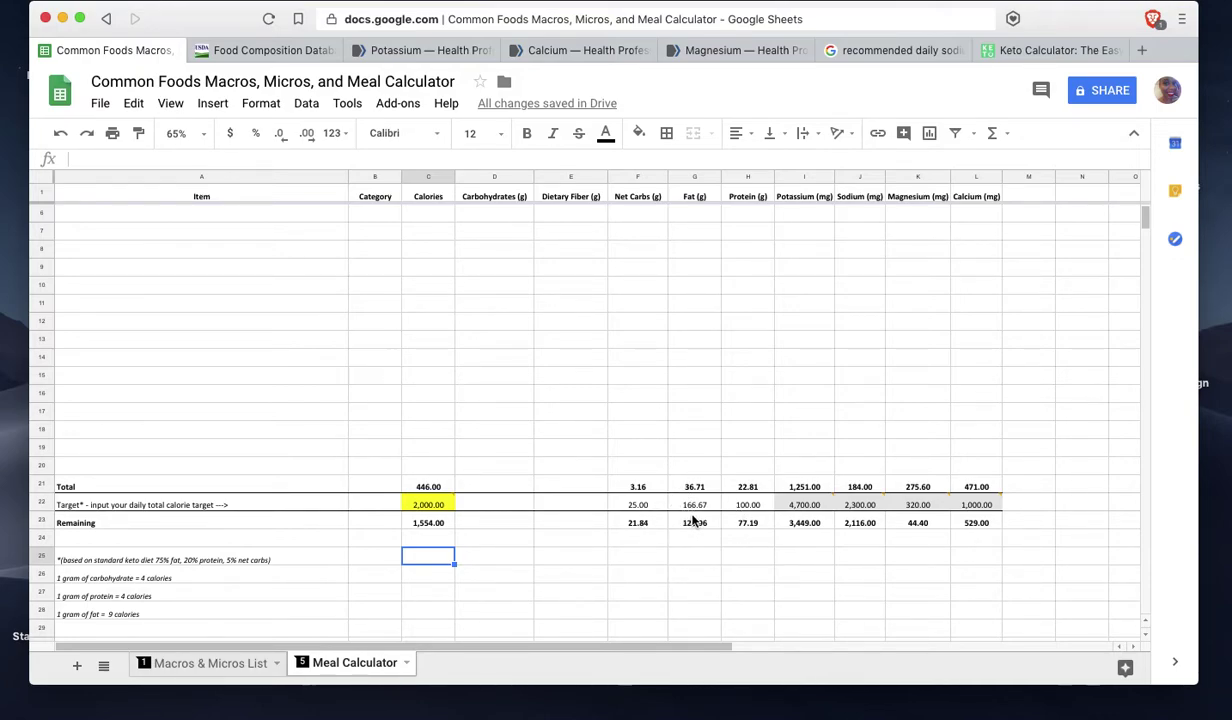
Switch to the NIH Potassium fact sheet and look over its Adequate Intakes table.
mouse_move(800, 512)
left_click(412, 49)
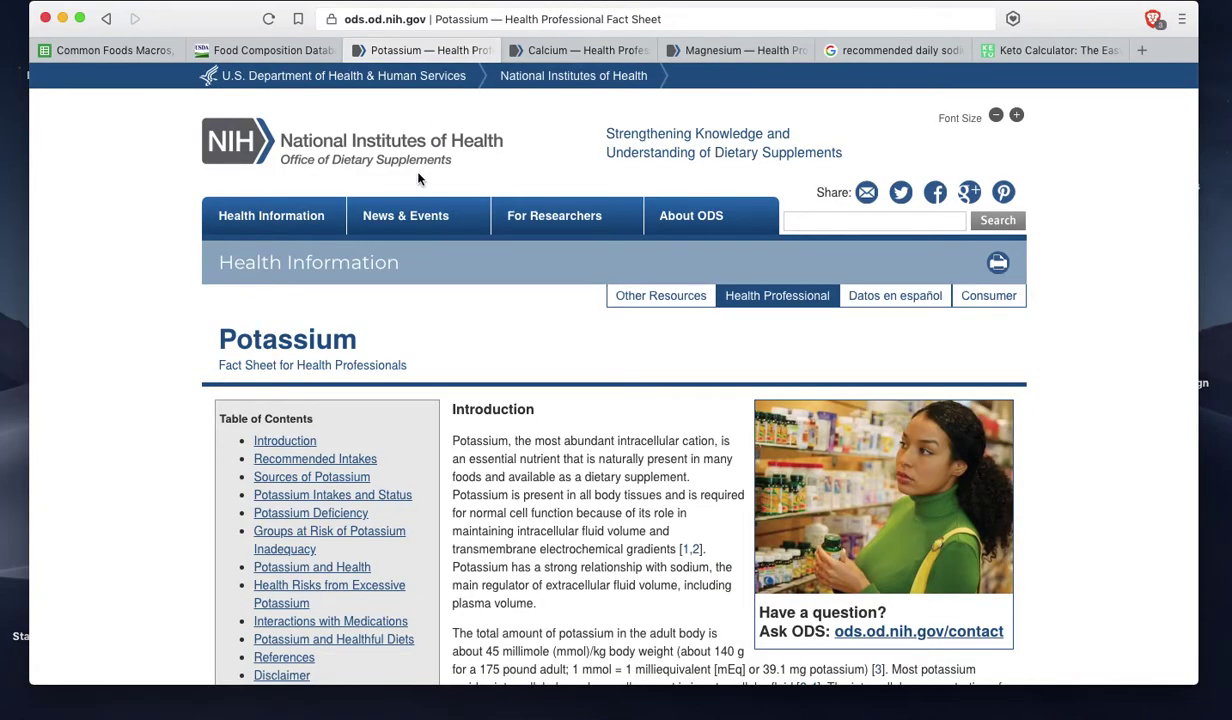
scroll(495, 405, "down", 3)
scroll(517, 447, "down", 10)
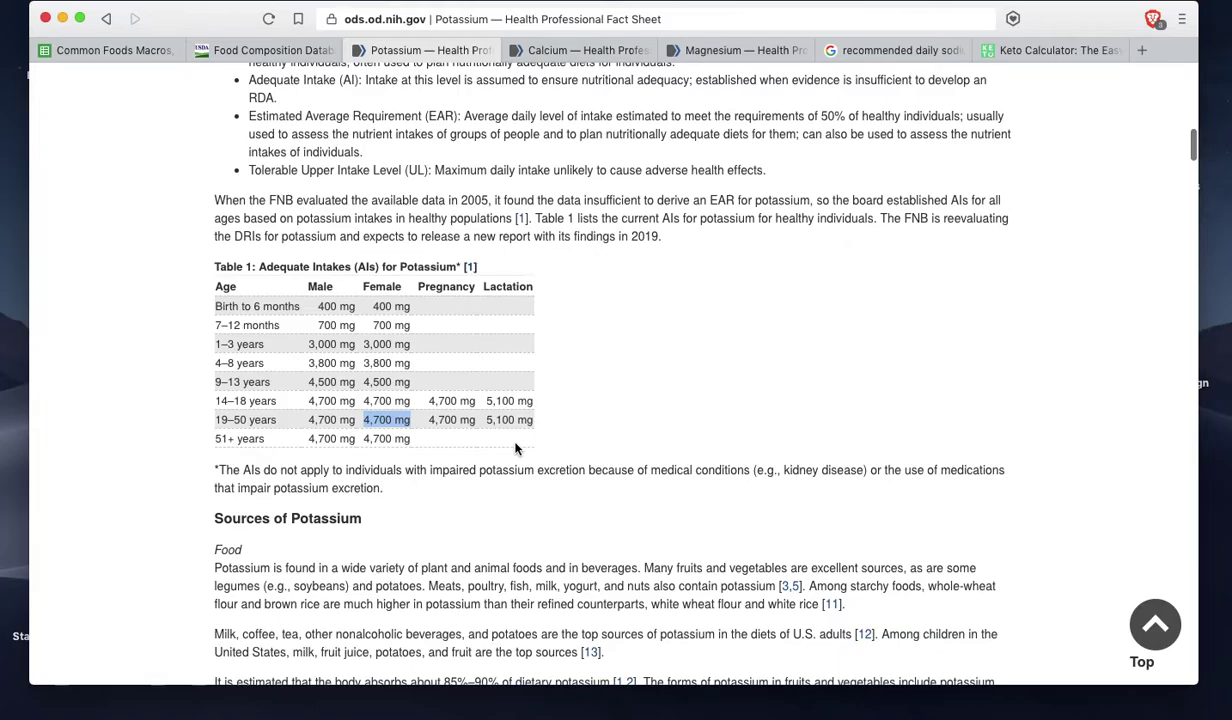
scroll(520, 333, "up", 15)
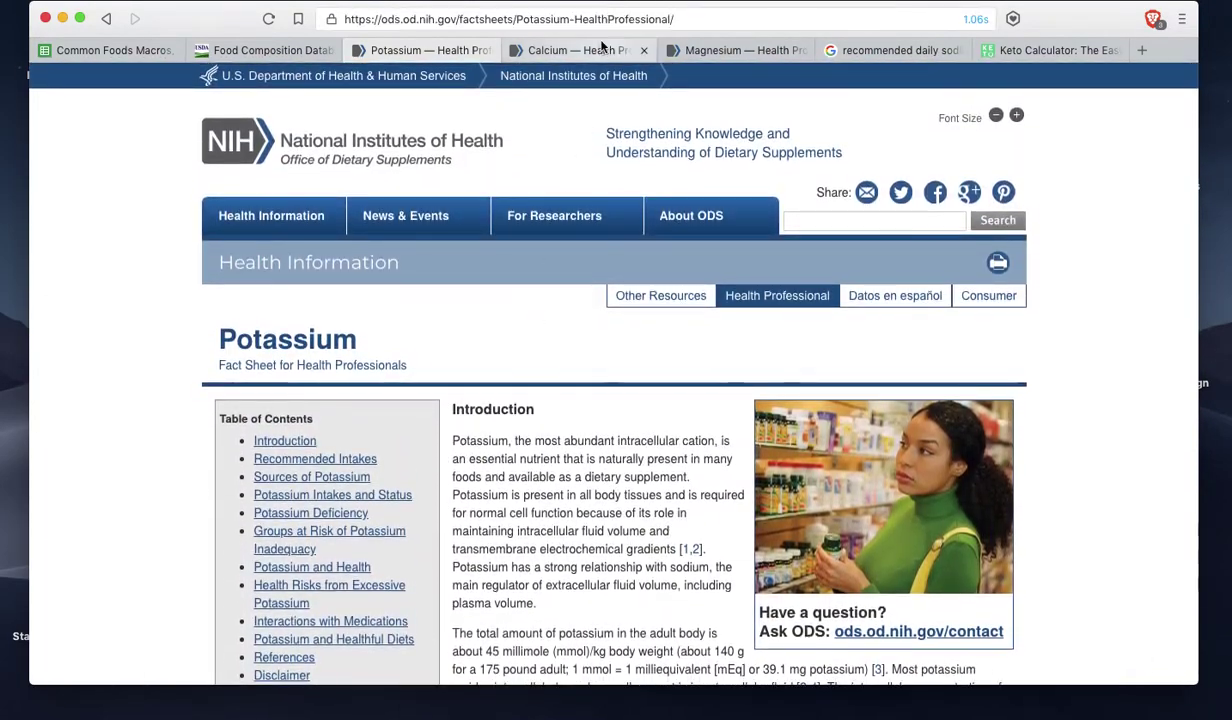
Glance at the Calcium and Magnesium fact sheets, and return to the potassium Adequate Intakes table.
left_click(594, 51)
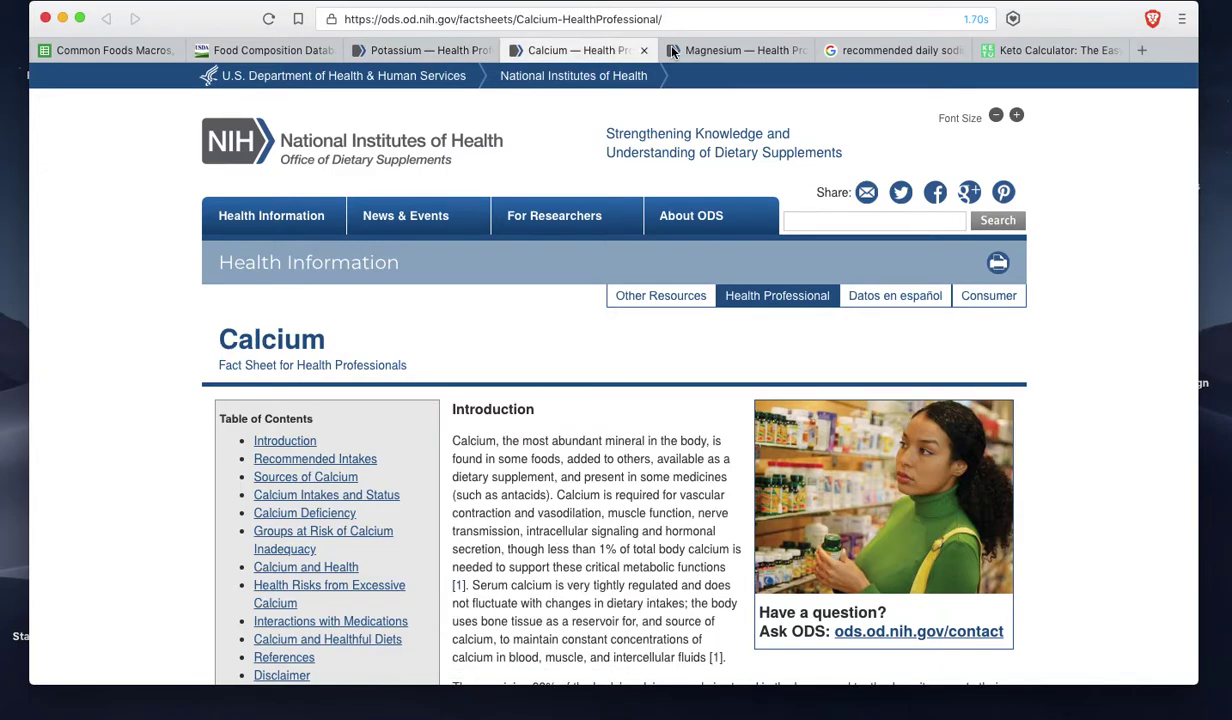
left_click(718, 50)
left_click(594, 50)
left_click(430, 50)
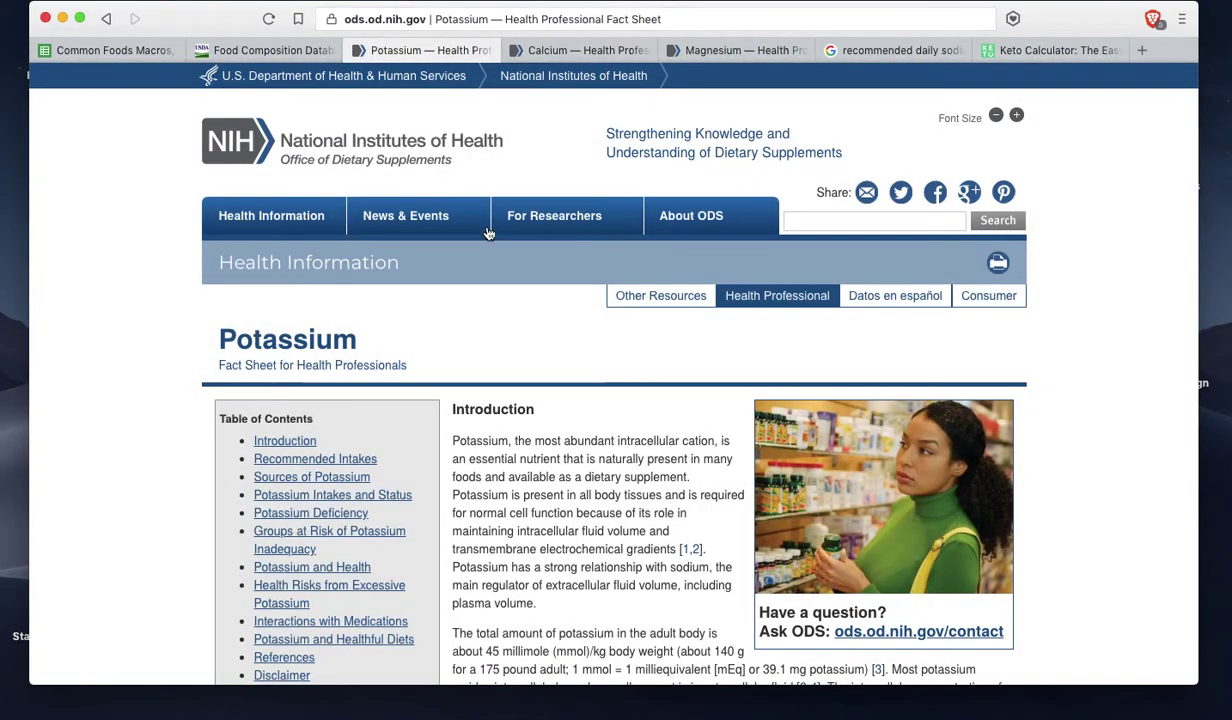
scroll(530, 474, "down", 8)
scroll(530, 474, "down", 5)
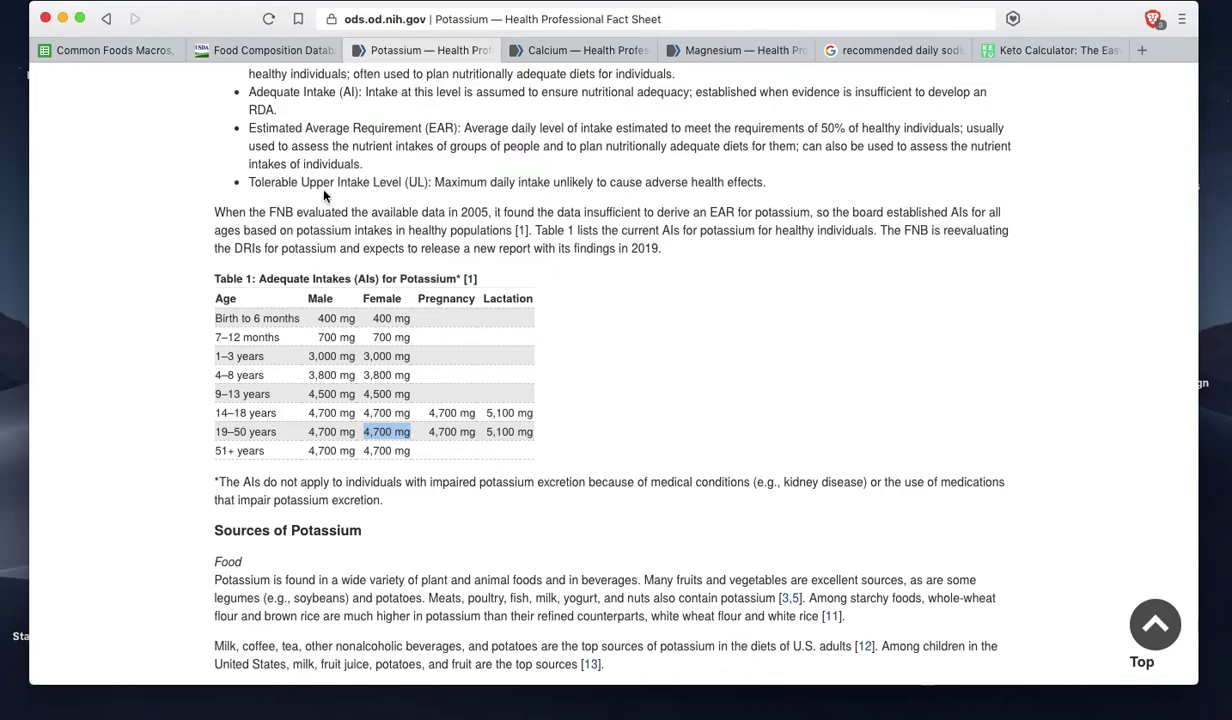
Return to the foods spreadsheet and set the Meal Calculator's potassium target to 5,100 mg.
left_click(116, 52)
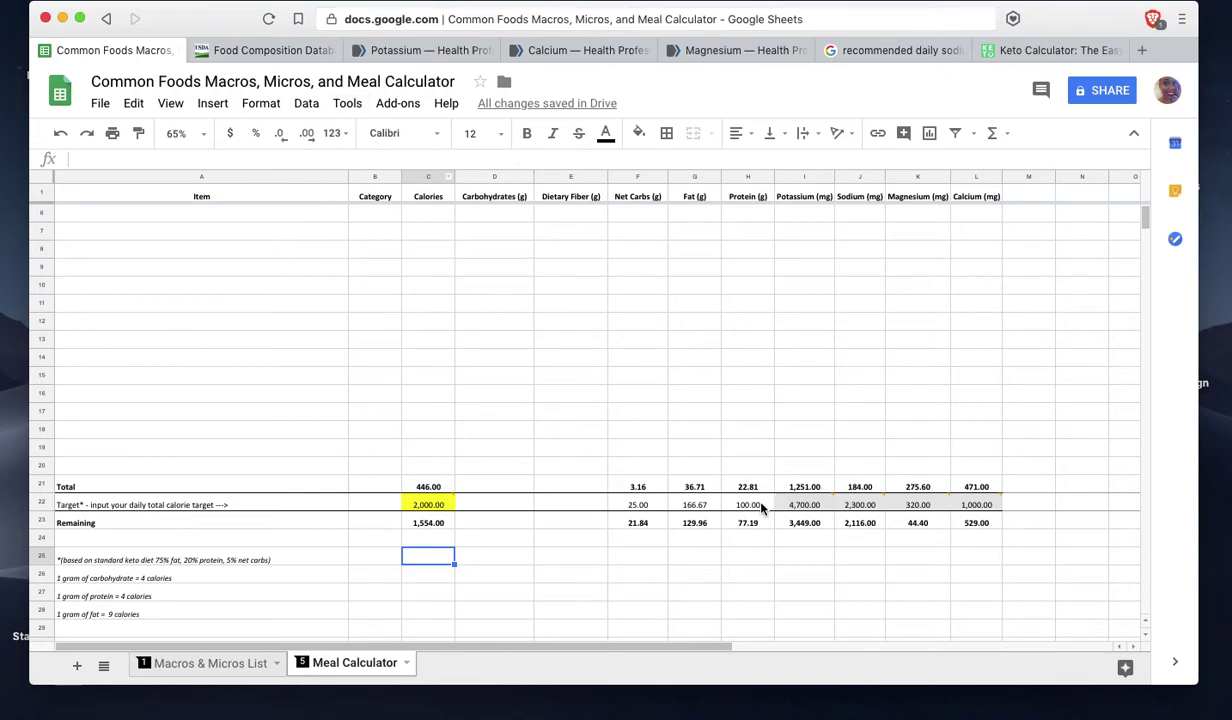
left_click(800, 505)
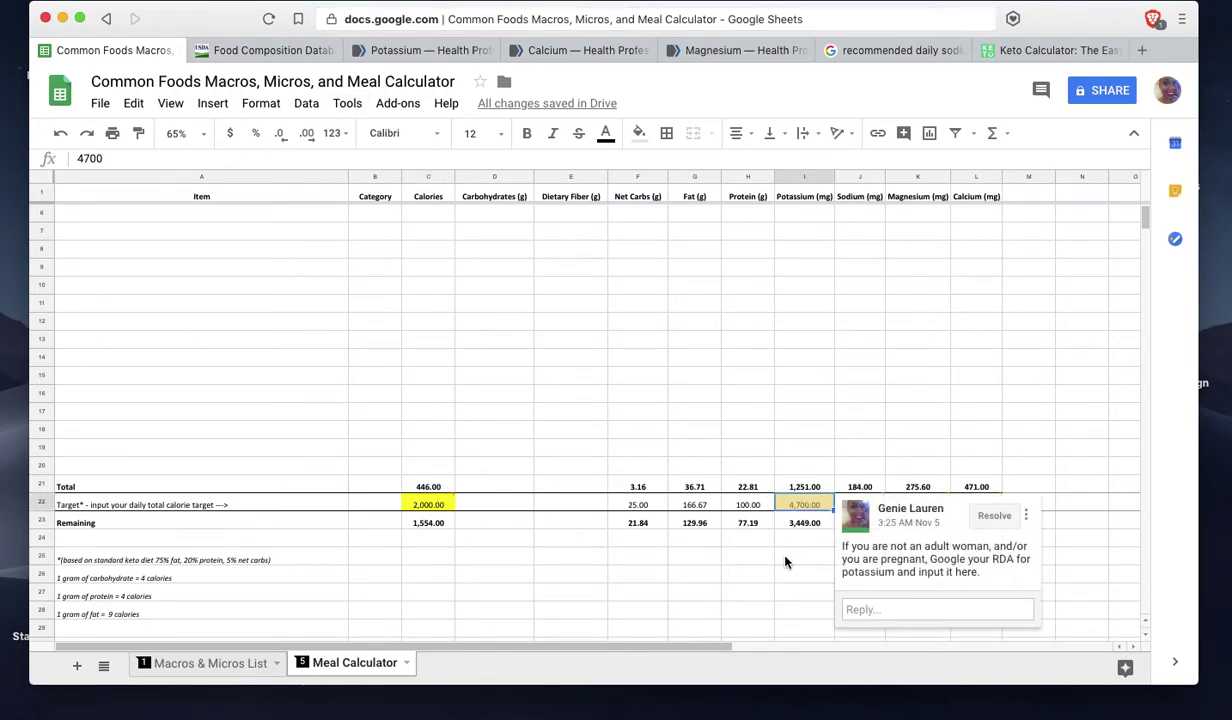
type("4100")
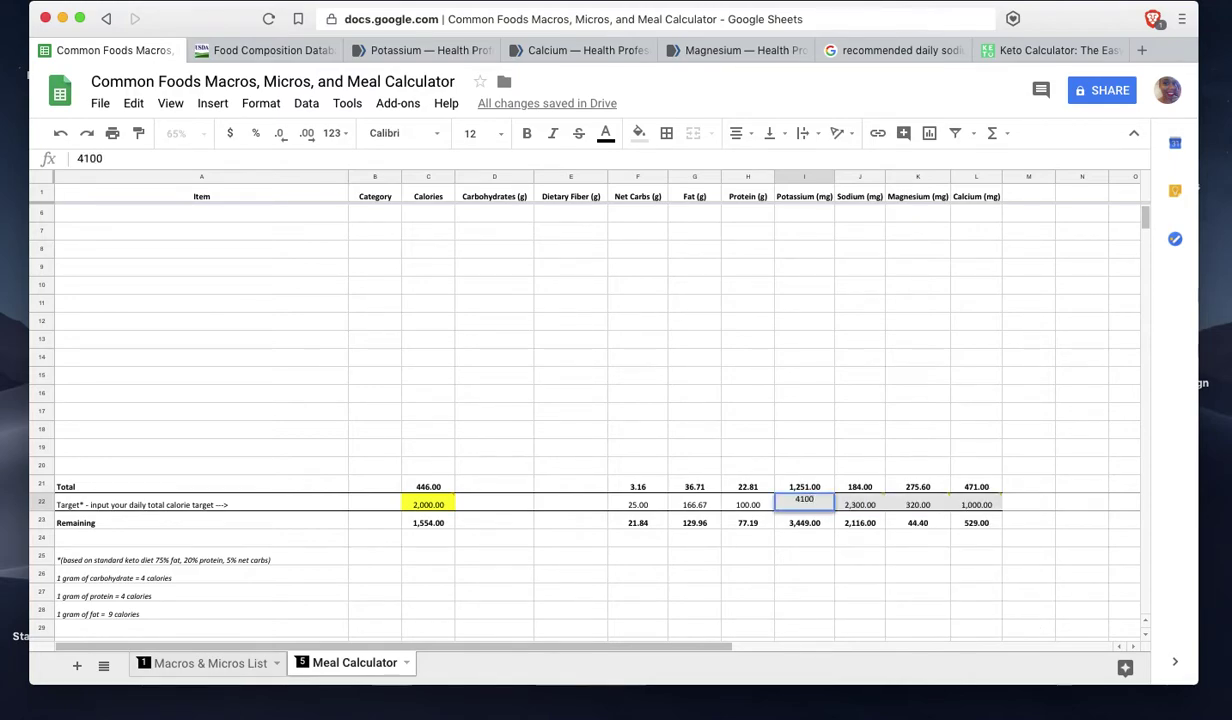
key("BackSpace")
key("BackSpace")
key("BackSpace")
key("BackSpace")
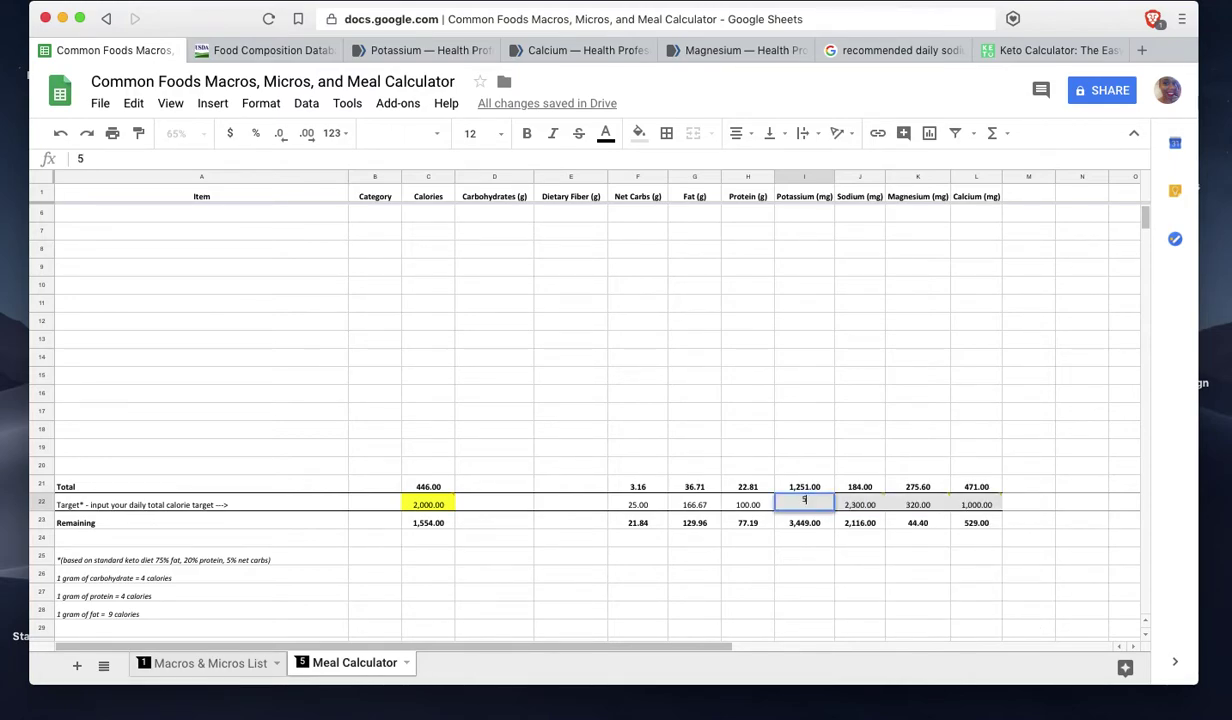
type("5,100")
key("Return")
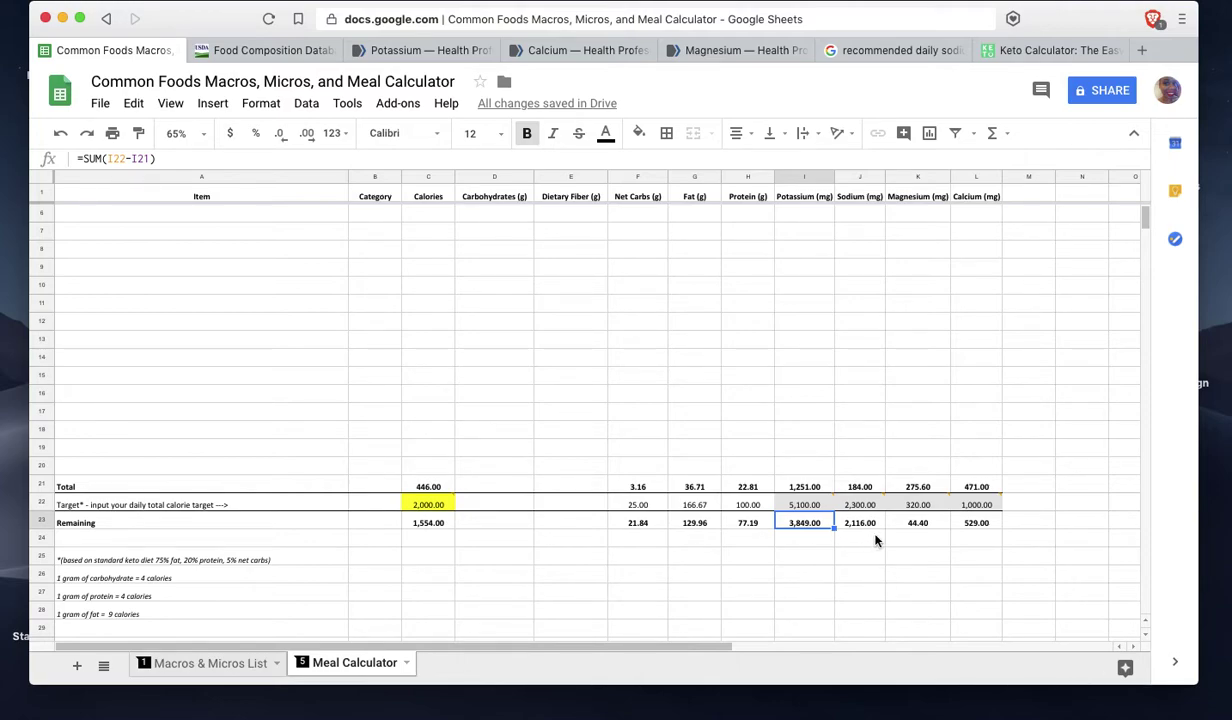
Set the Meal Calculator's potassium target to 4700 mg.
mouse_move(815, 504)
left_click(803, 505)
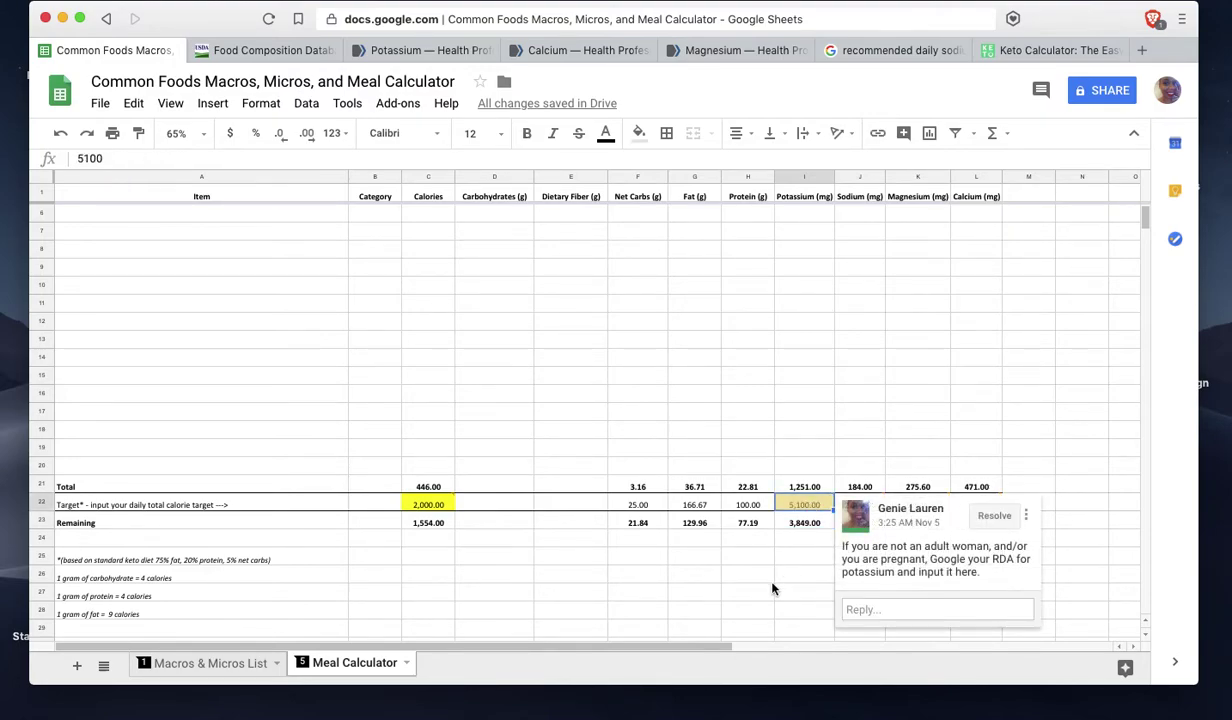
type("4700")
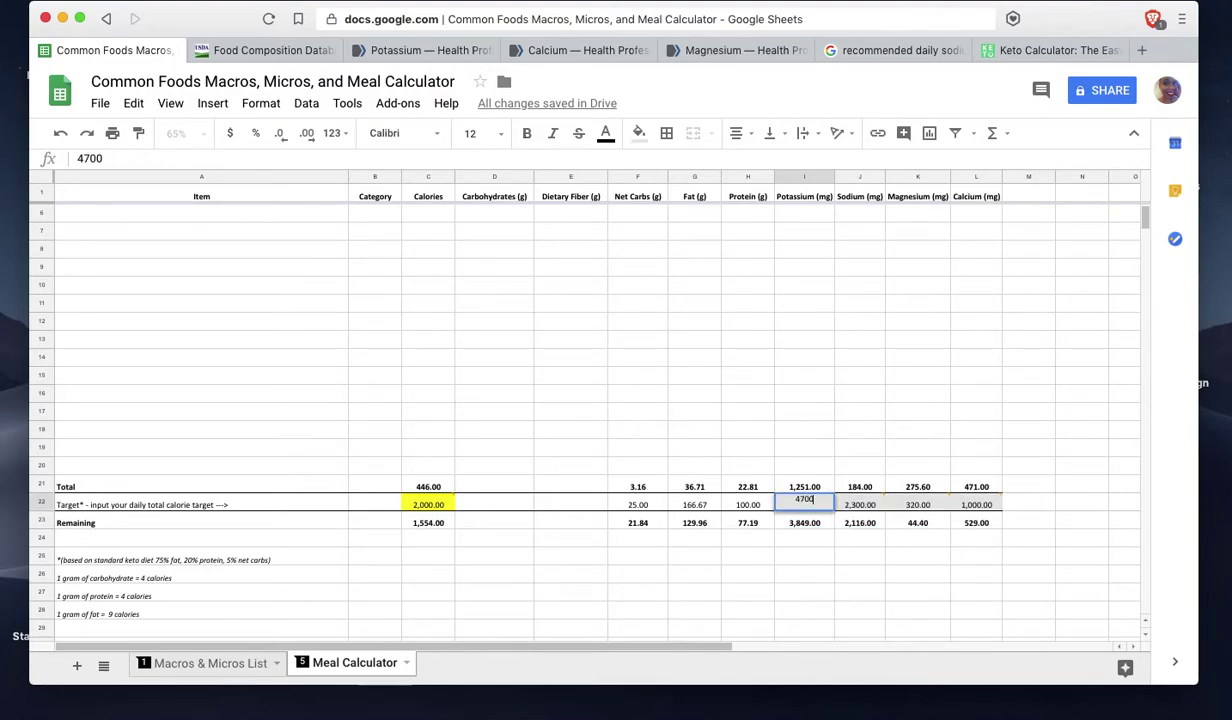
key("Return")
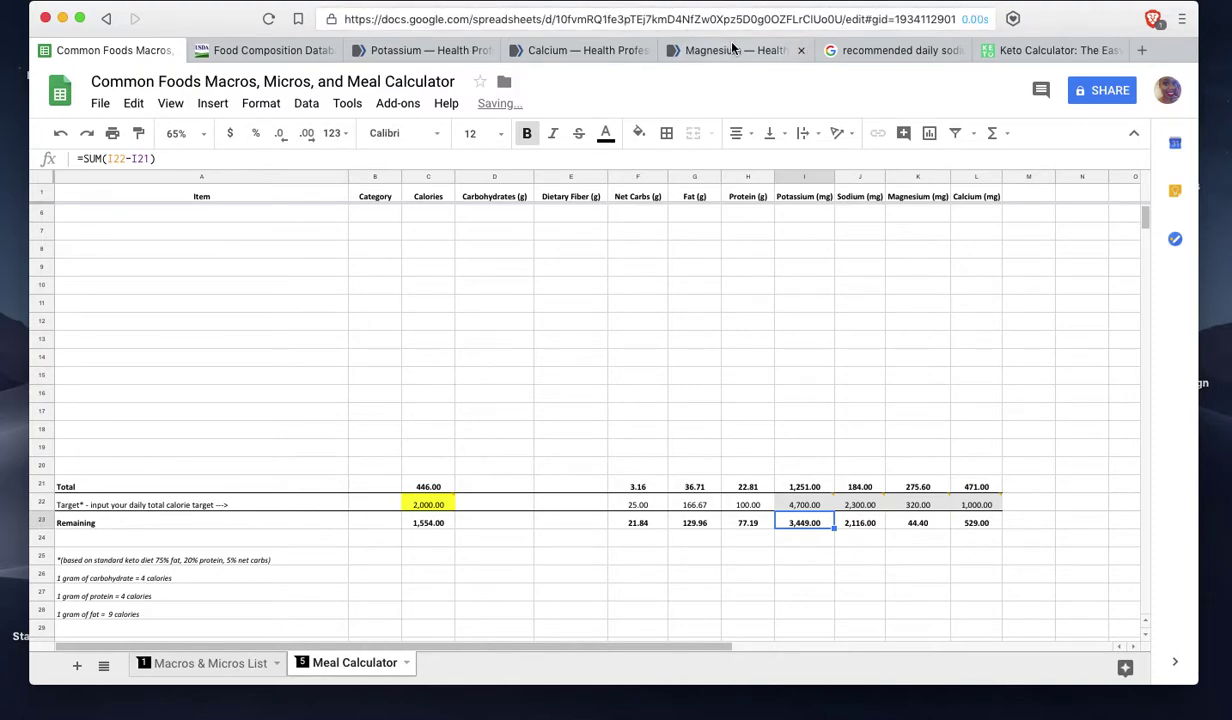
Check the Google results for recommended daily sodium intake, and return to the Meal Calculator's sodium and calorie targets.
left_click(862, 51)
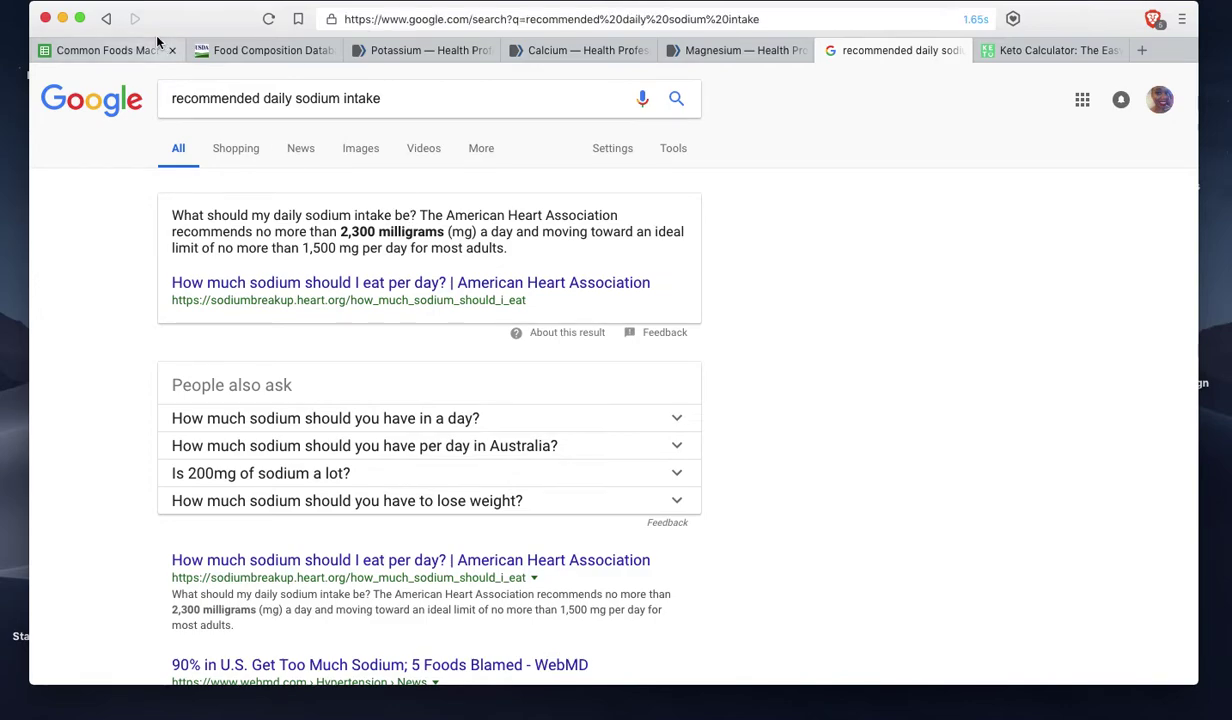
left_click(56, 47)
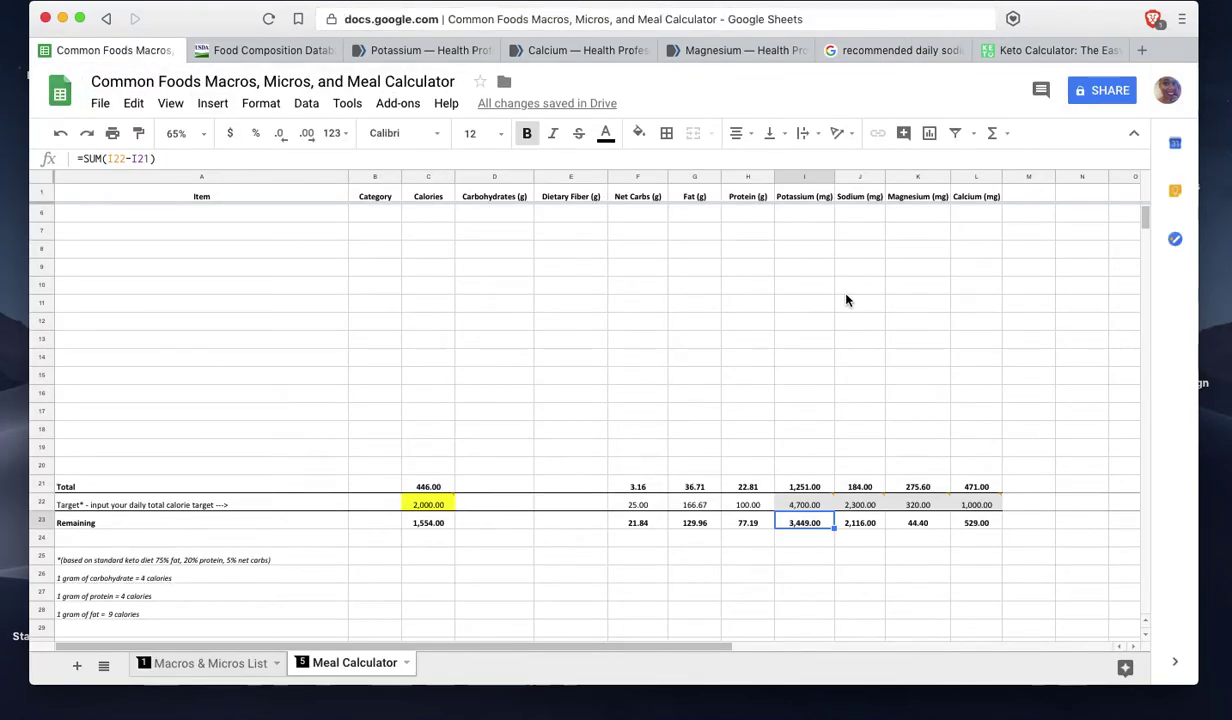
left_click(864, 560)
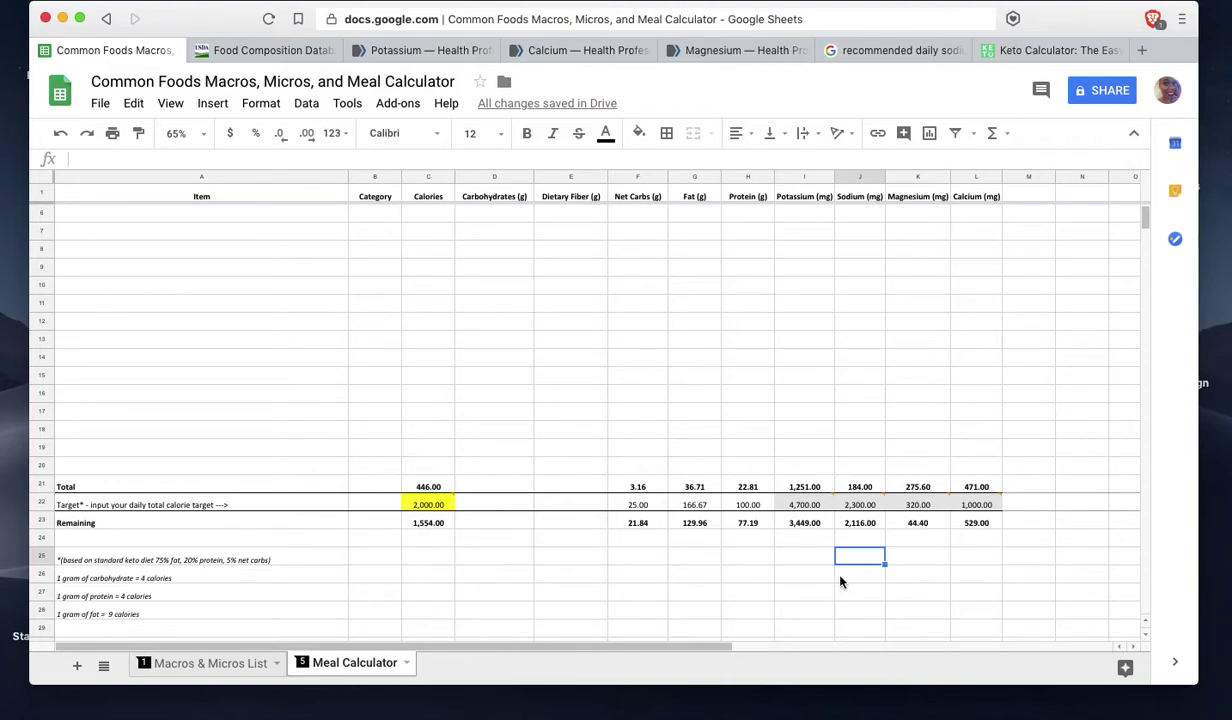
mouse_move(863, 509)
mouse_move(449, 511)
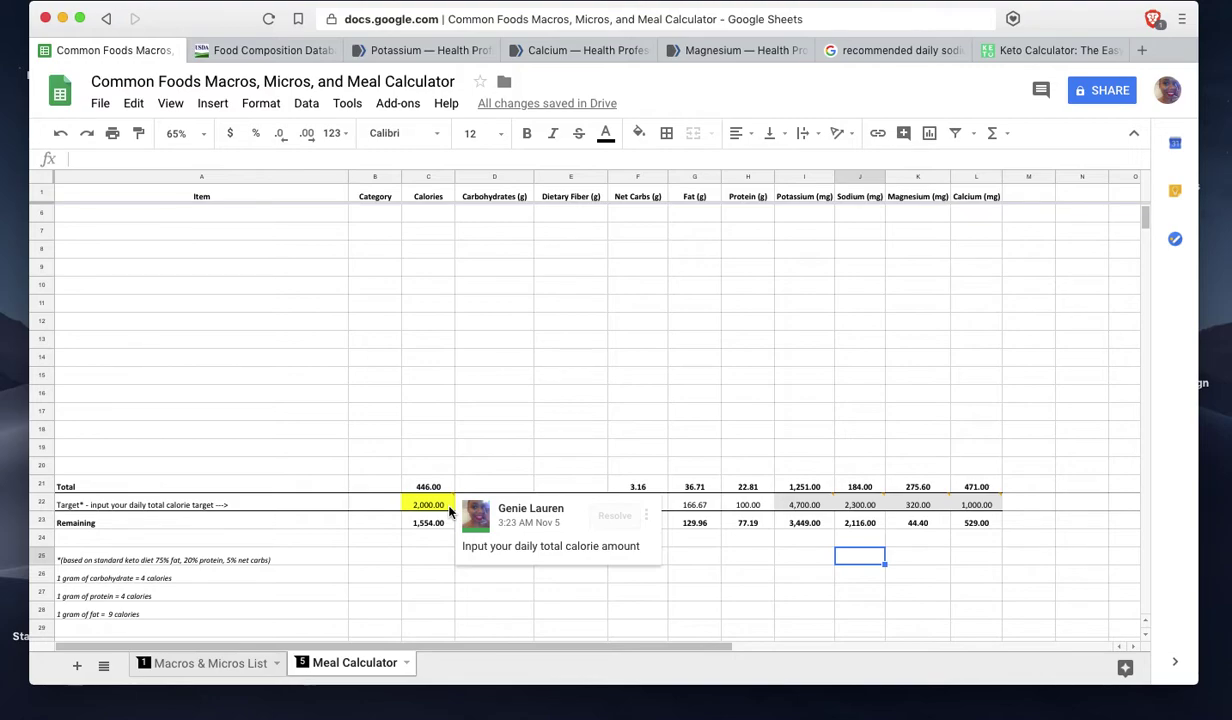
Switch to the Perfect Keto calculator and review its daily macronutrient goals, instructions and calculator type options.
left_click(1023, 55)
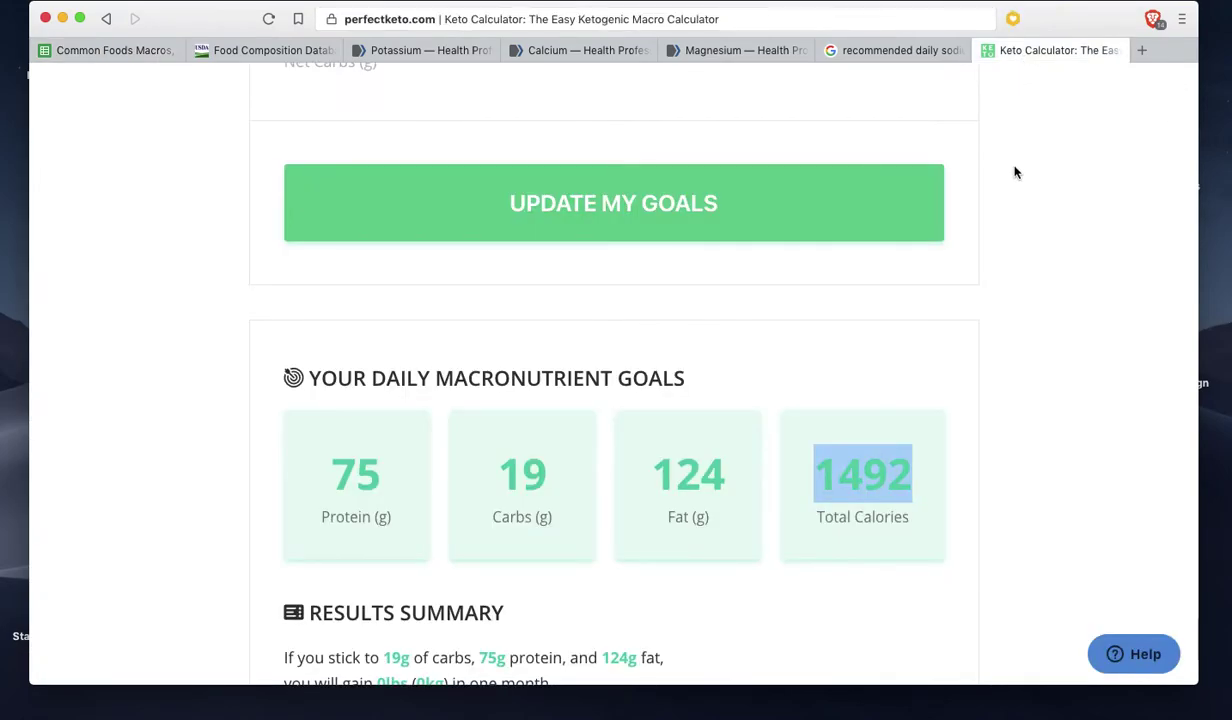
scroll(1015, 172, "up", 5)
scroll(1015, 172, "up", 15)
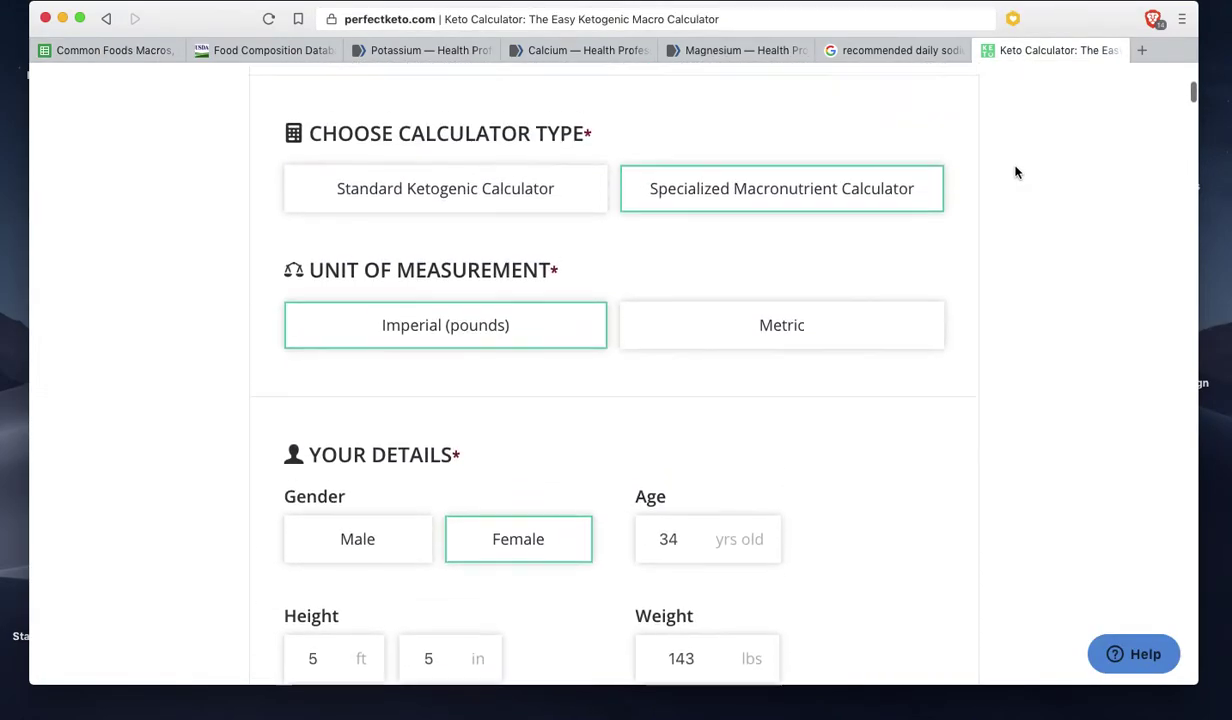
scroll(1015, 172, "up", 1)
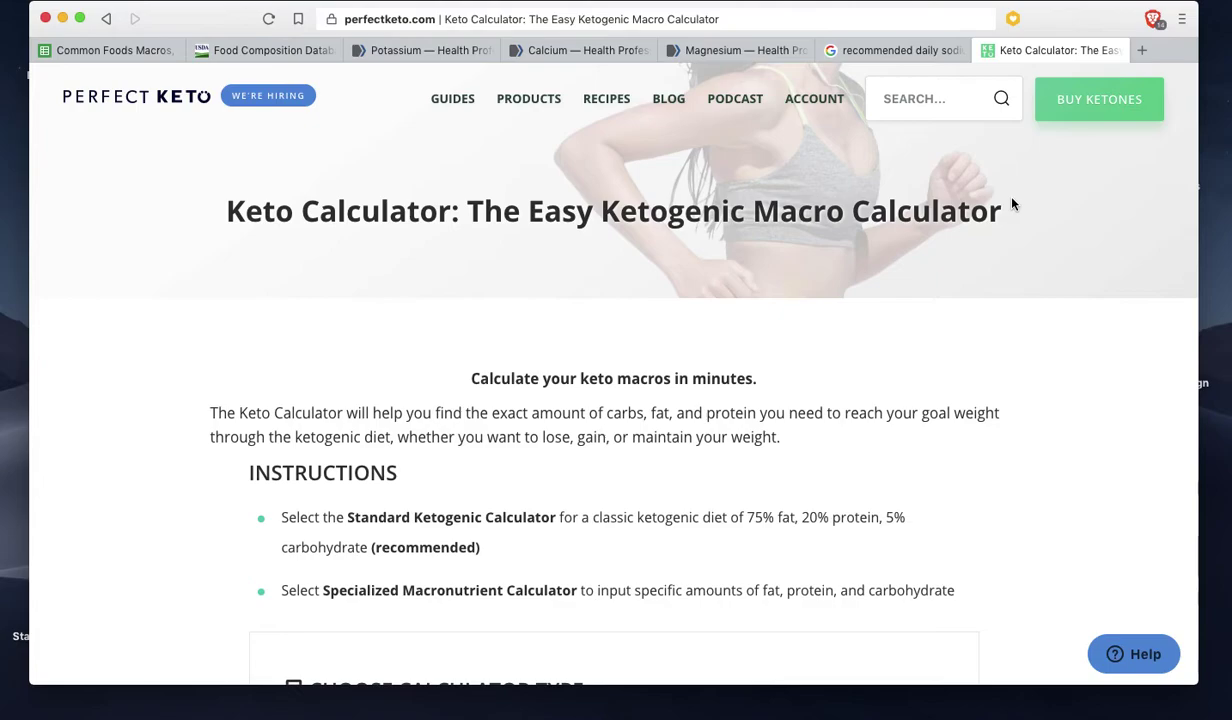
scroll(1012, 204, "down", 5)
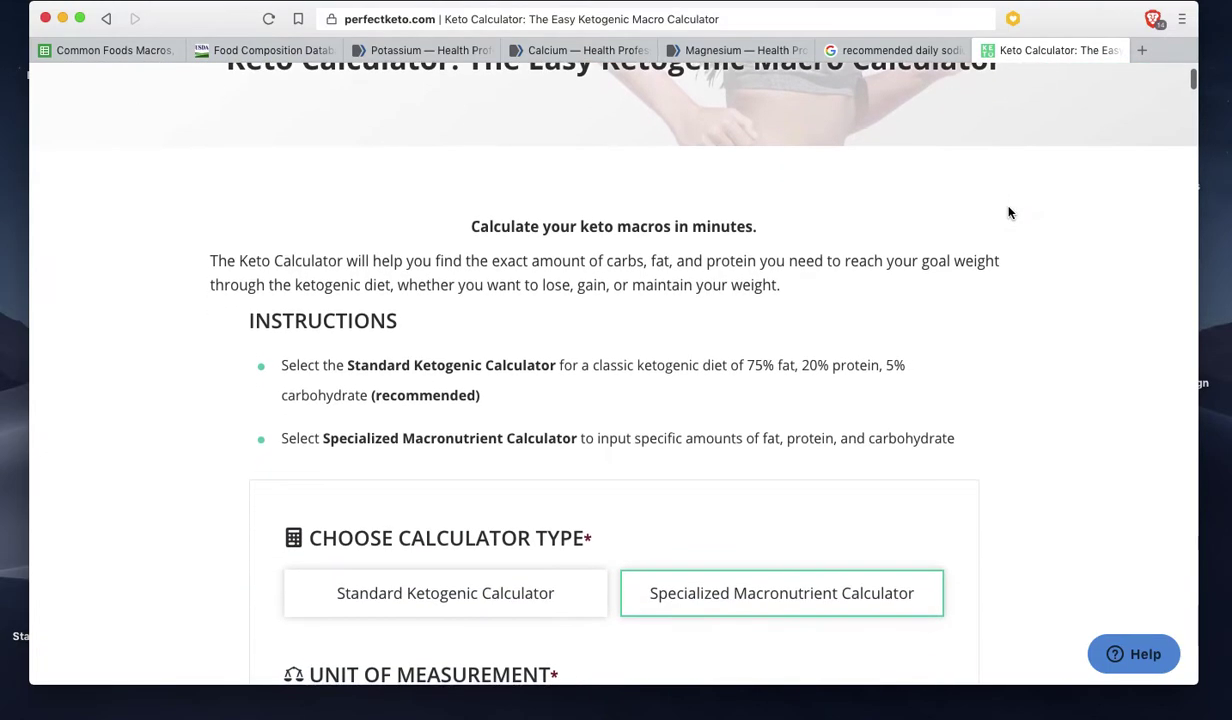
scroll(1010, 211, "down", 2)
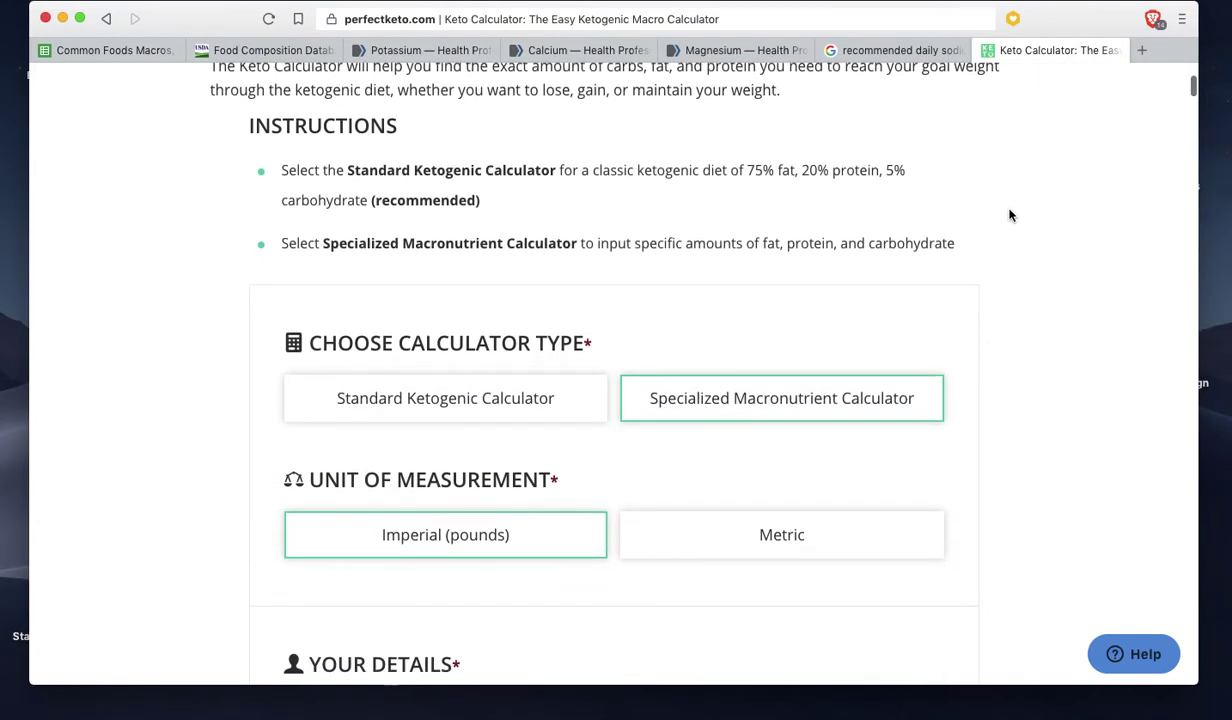
Review the keto calculator's type and unit options, and highlight the standard ketogenic diet's fat, protein and carbohydrate percentages in the instructions.
scroll(1010, 215, "down", 1)
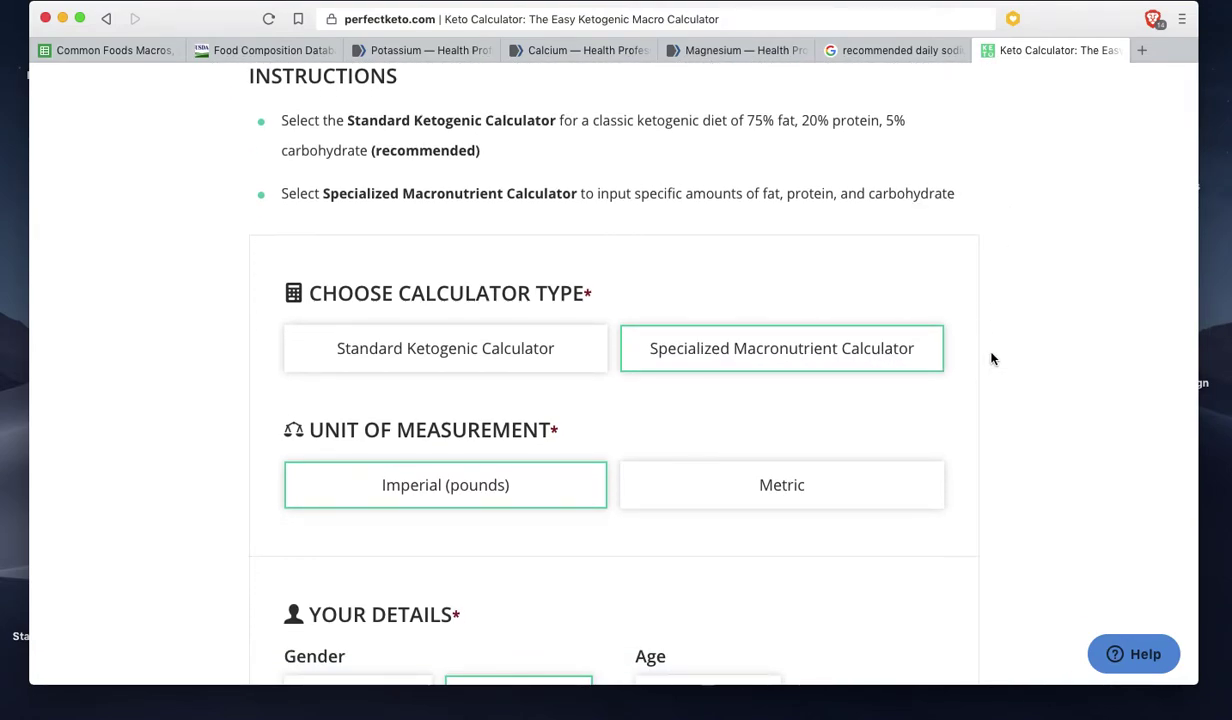
scroll(995, 342, "down", 2)
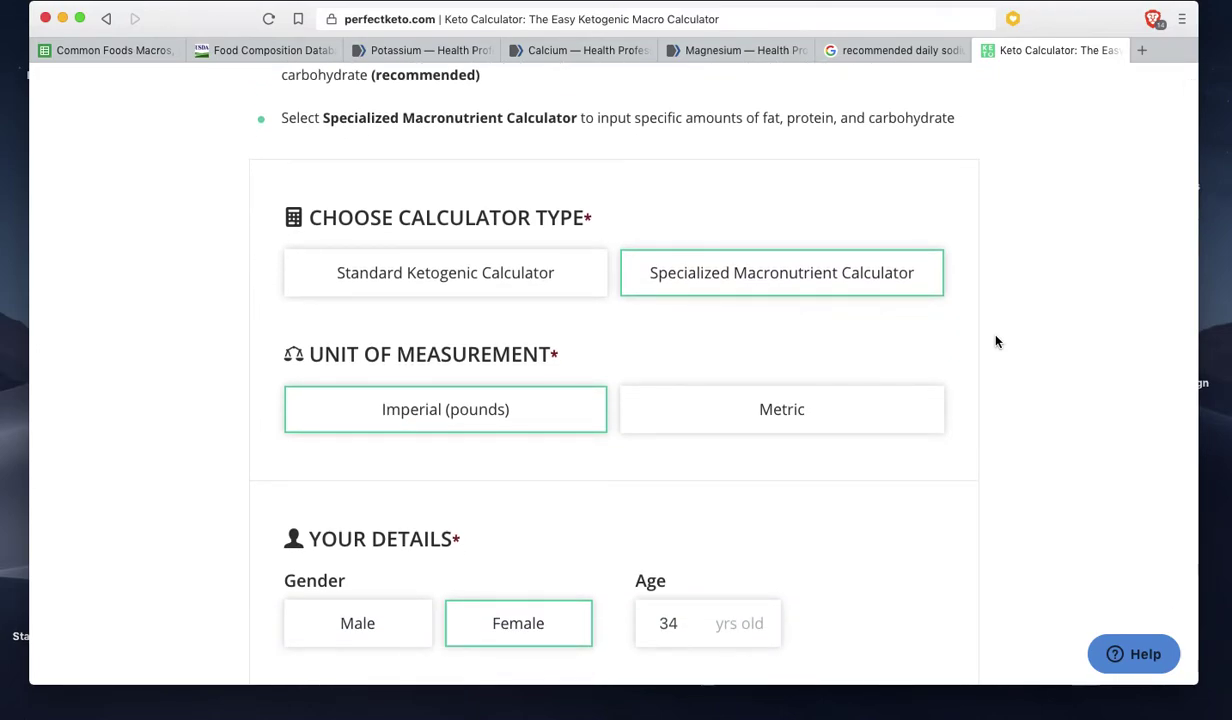
scroll(995, 342, "up", 3)
scroll(995, 342, "down", 2)
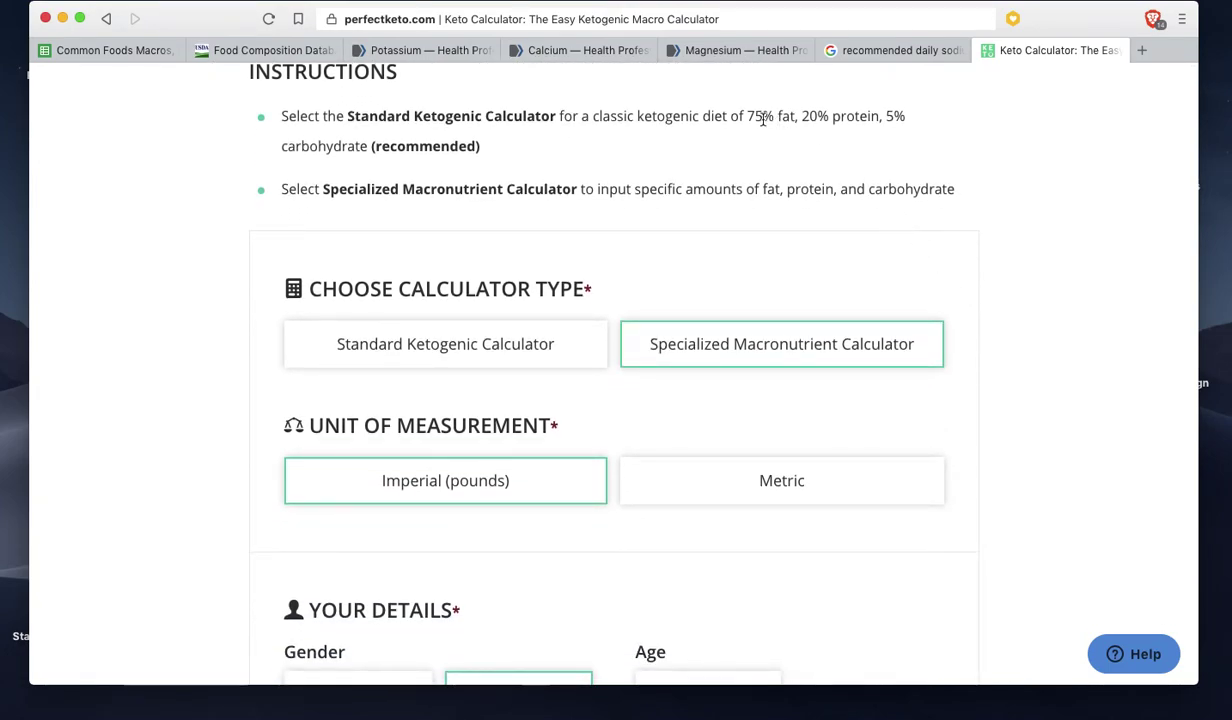
left_click_drag(745, 117, 921, 131)
left_click(983, 175)
Return to the foods spreadsheet, set the Meal Calculator's daily calorie target to 1492, and check the net carbs target's formula.
left_click(104, 49)
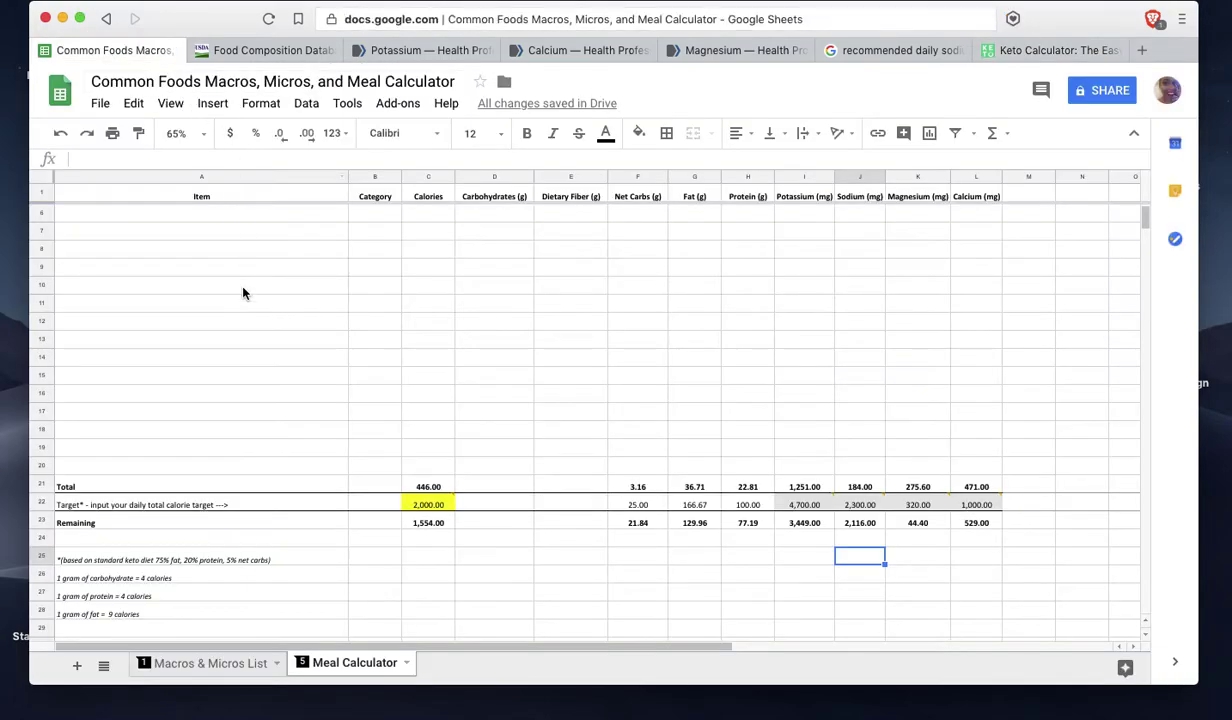
left_click(427, 504)
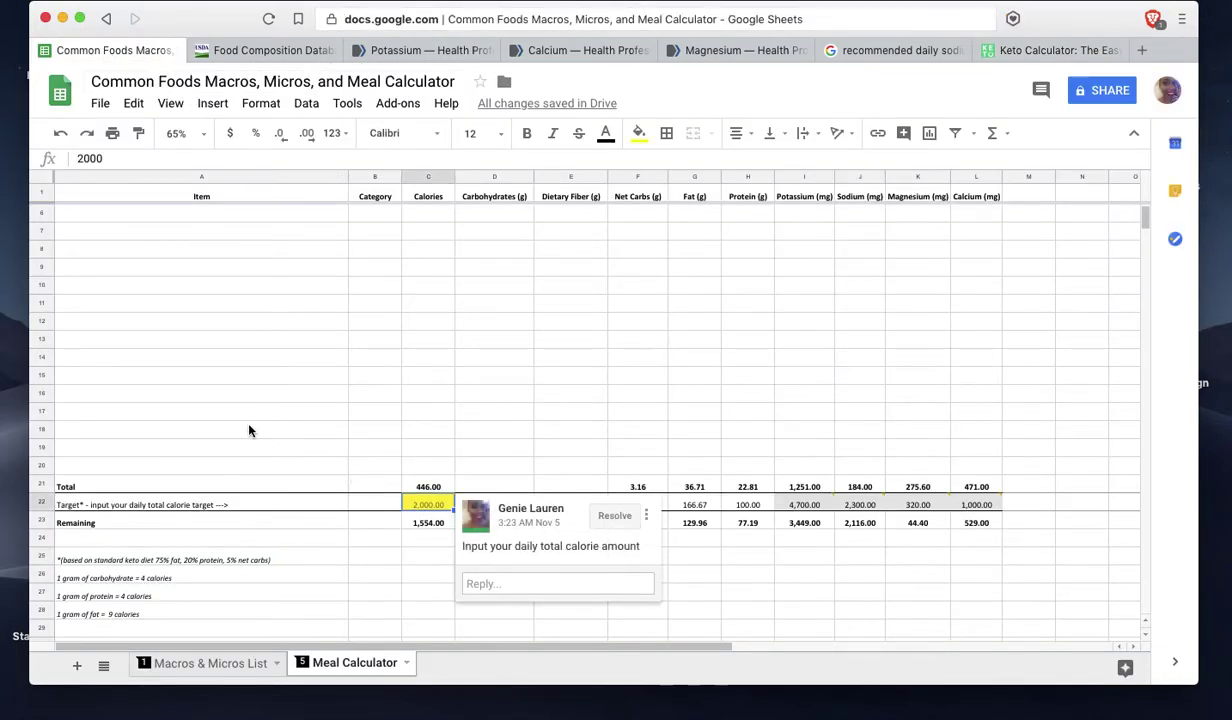
type("1492")
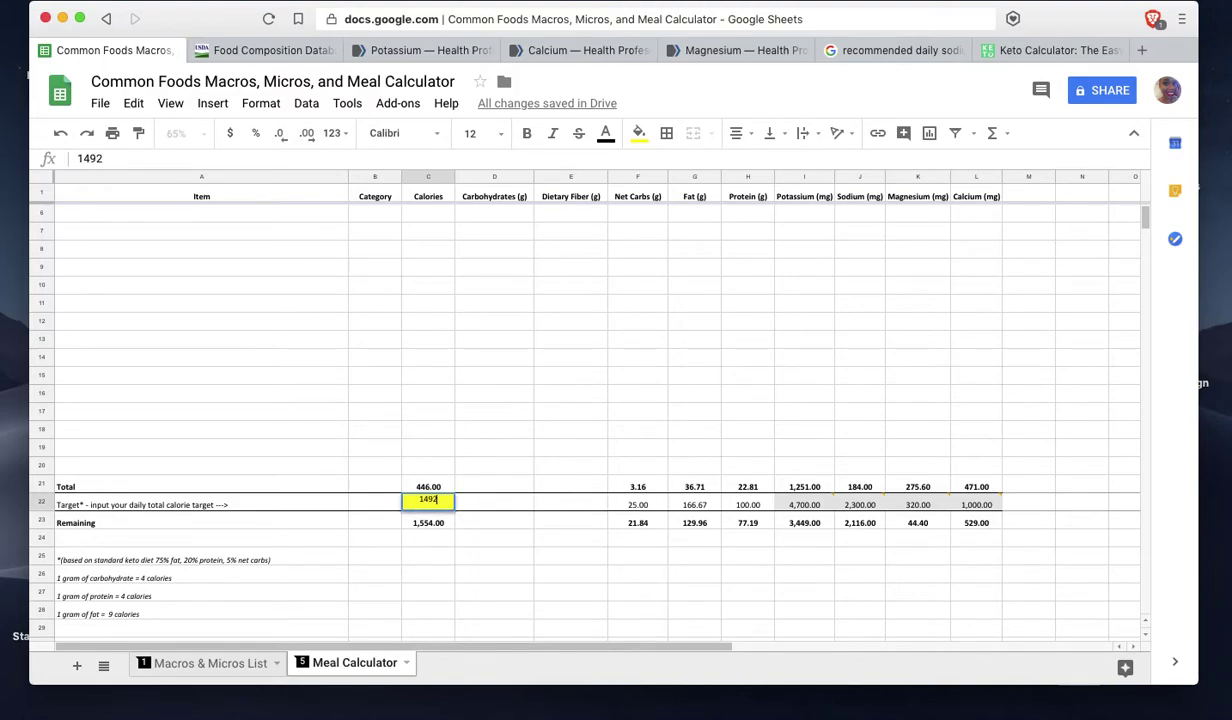
key("Return")
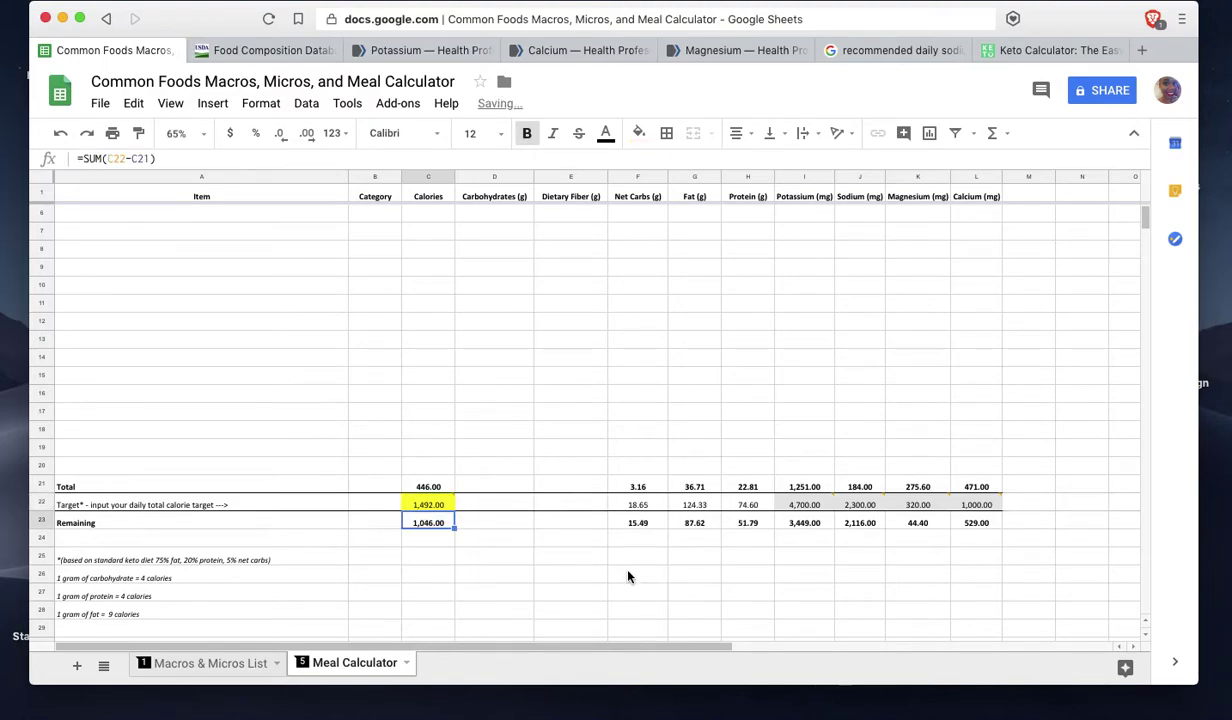
left_click(652, 506)
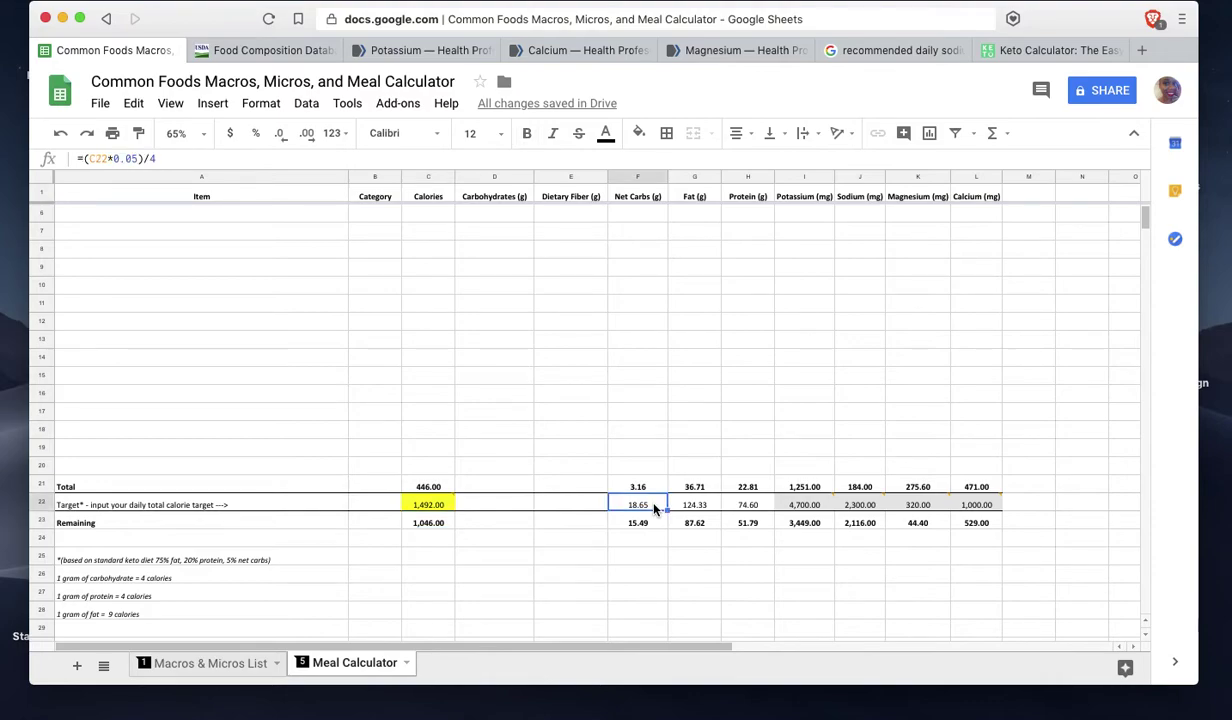
left_click(653, 558)
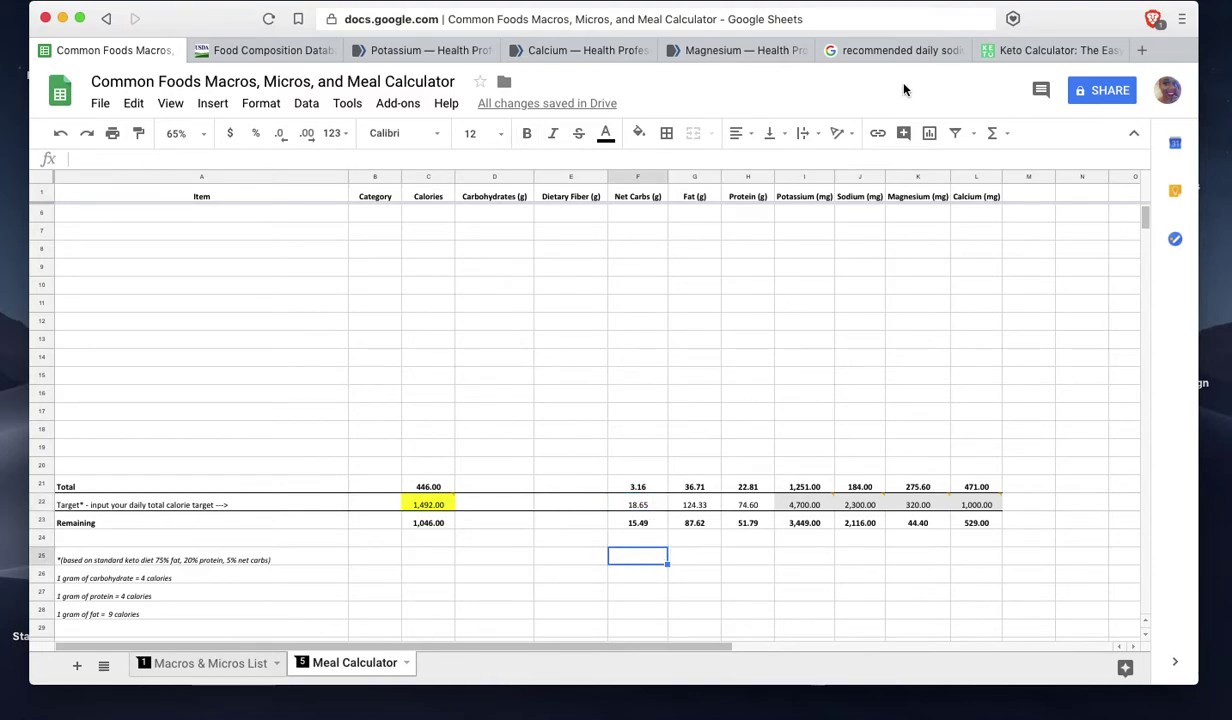
Switch to the Perfect Keto calculator and review its personal details, calorie intake goal, advanced fields and daily macronutrient goals.
left_click(1055, 46)
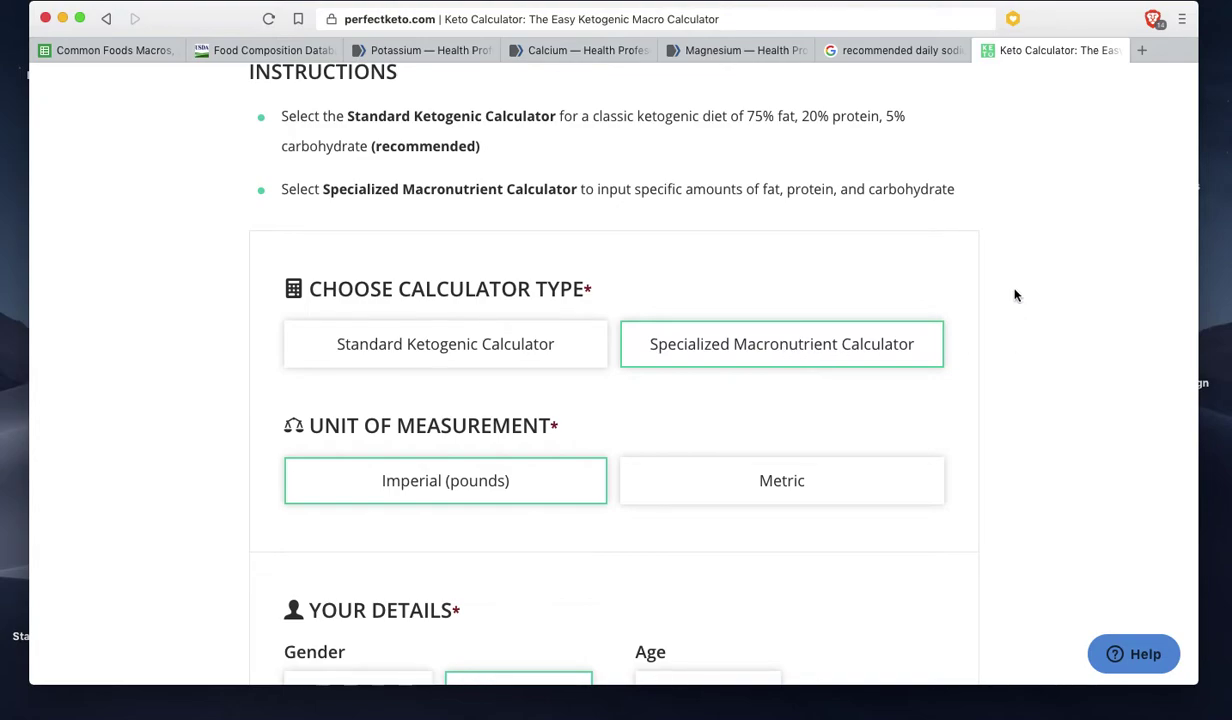
scroll(1017, 294, "down", 5)
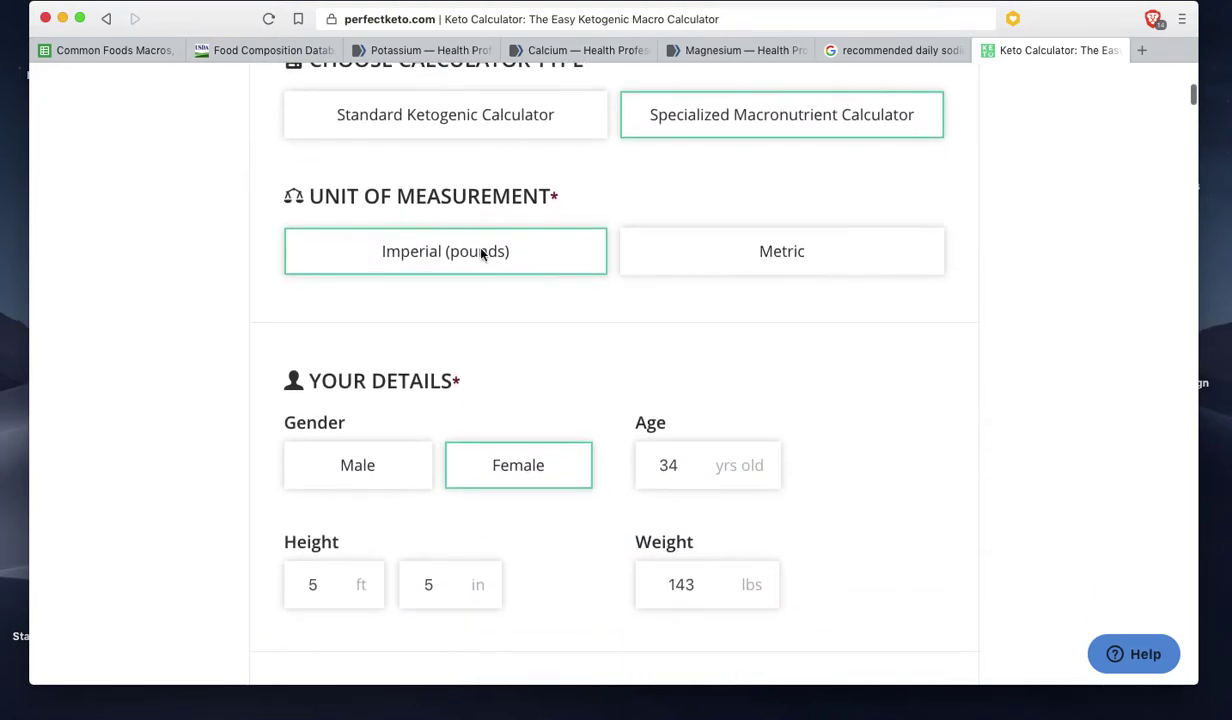
scroll(900, 280, "down", 3)
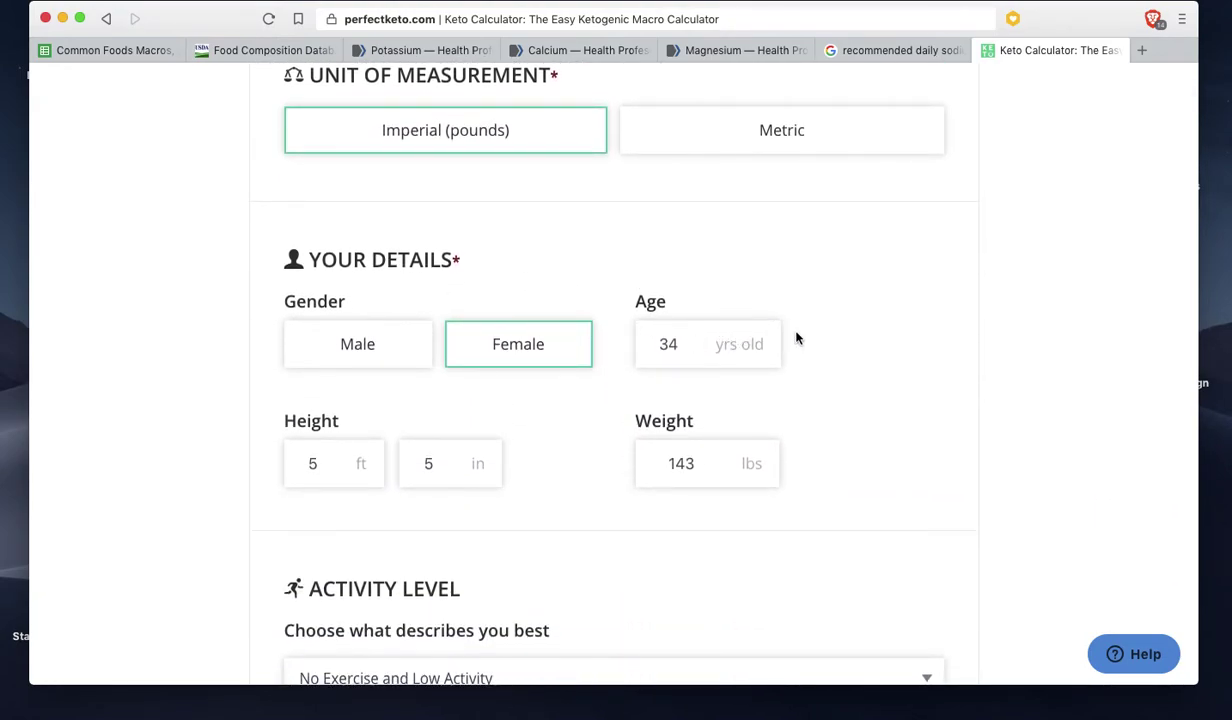
scroll(797, 338, "down", 12)
scroll(748, 274, "down", 2)
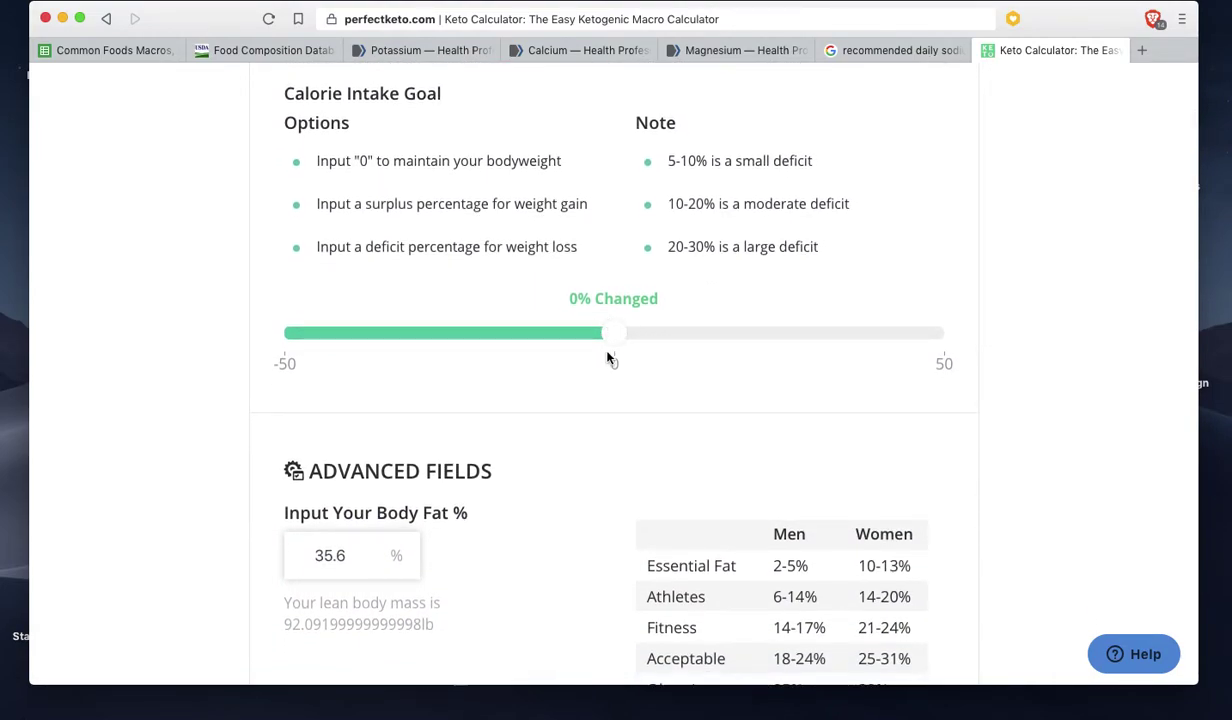
scroll(650, 366, "down", 6)
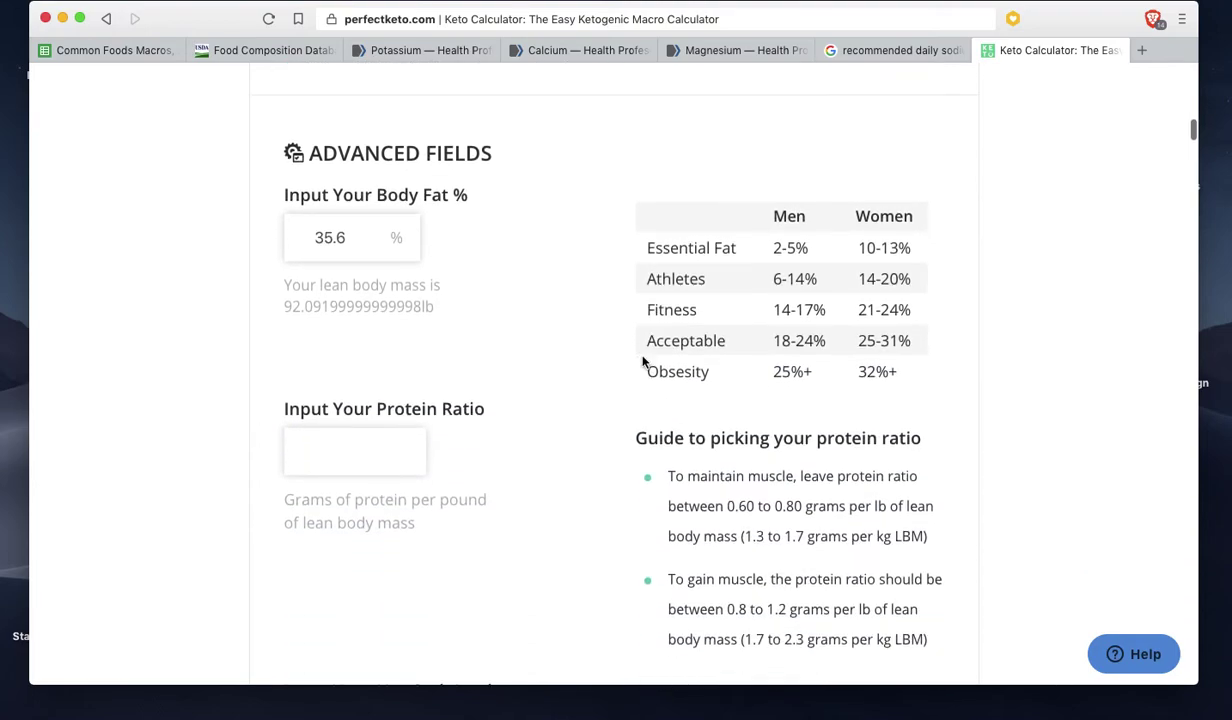
scroll(589, 228, "down", 3)
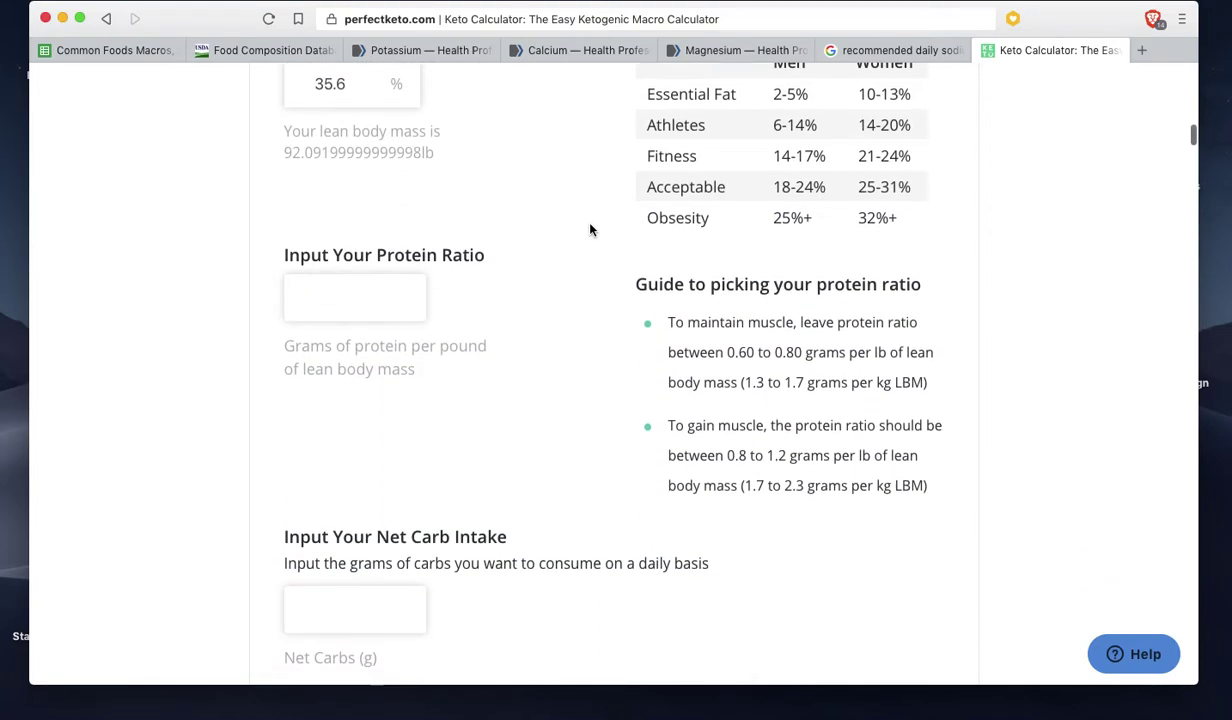
scroll(404, 290, "down", 3)
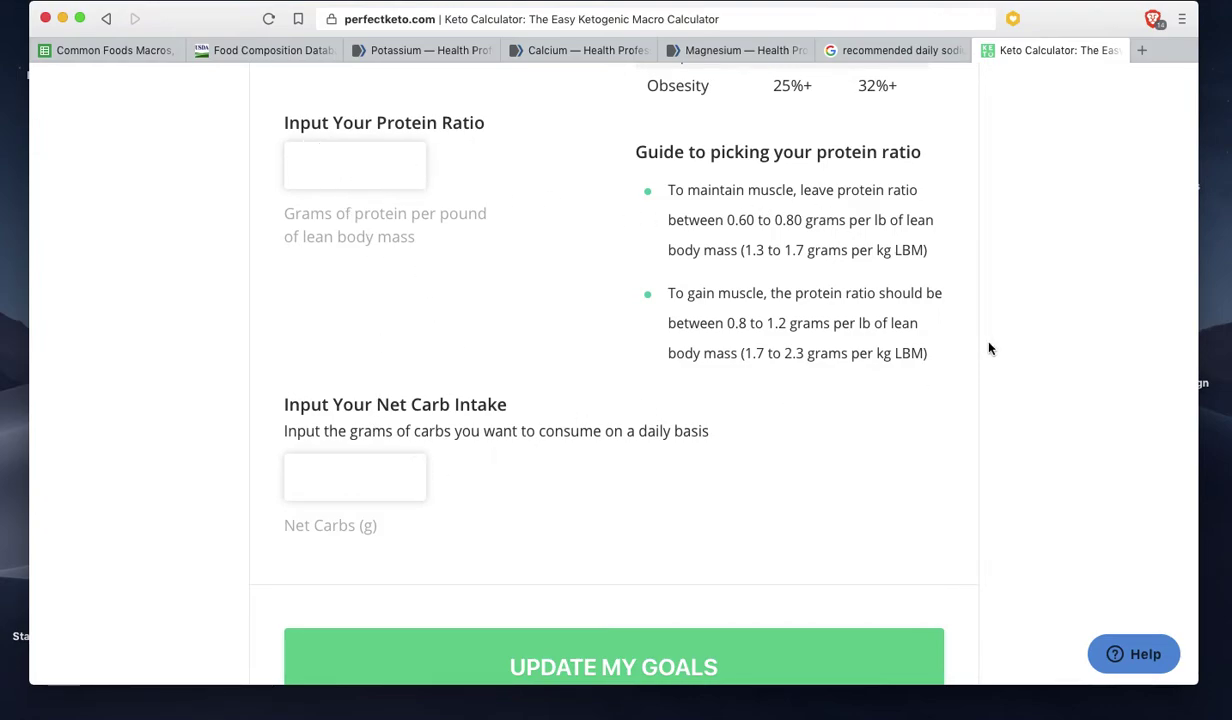
scroll(995, 325, "down", 3)
scroll(995, 321, "down", 5)
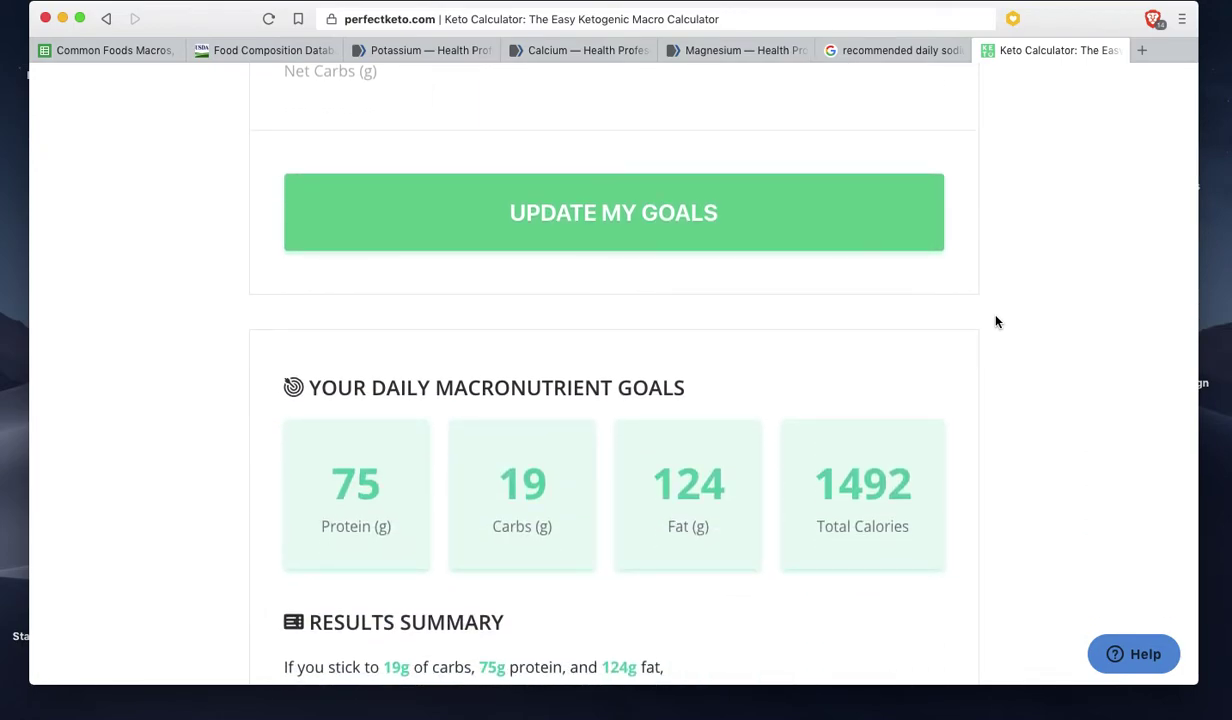
scroll(995, 321, "down", 3)
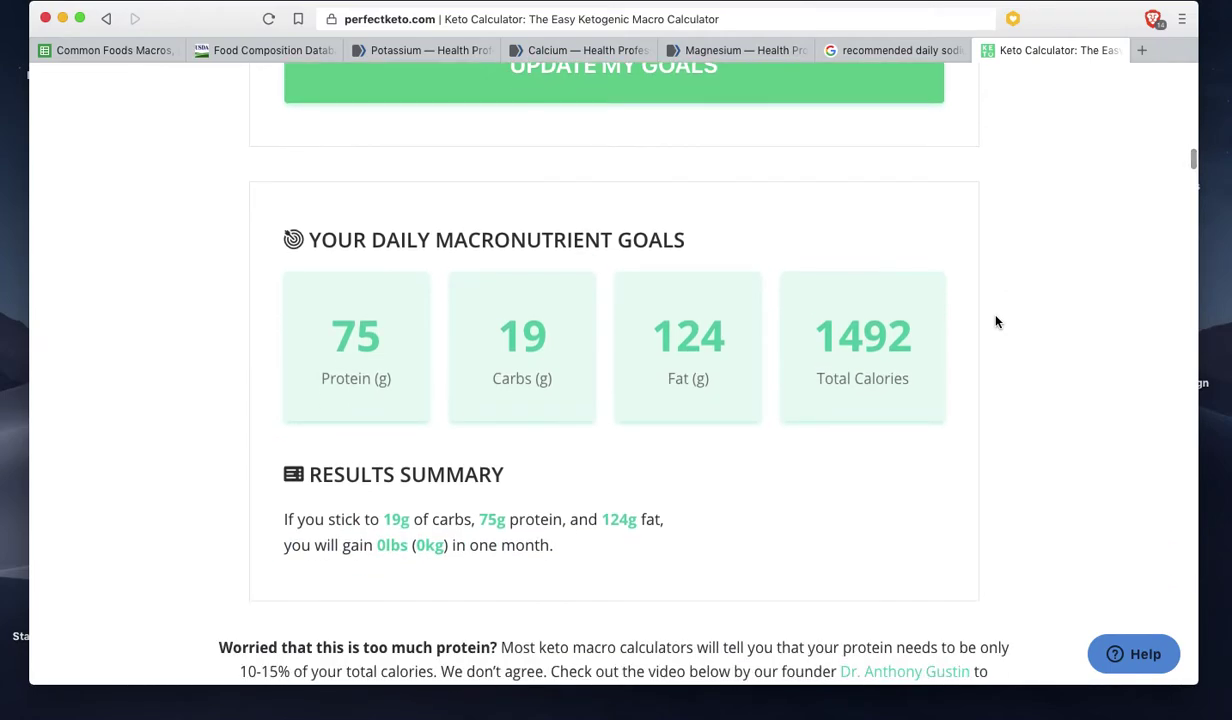
scroll(995, 321, "up", 2)
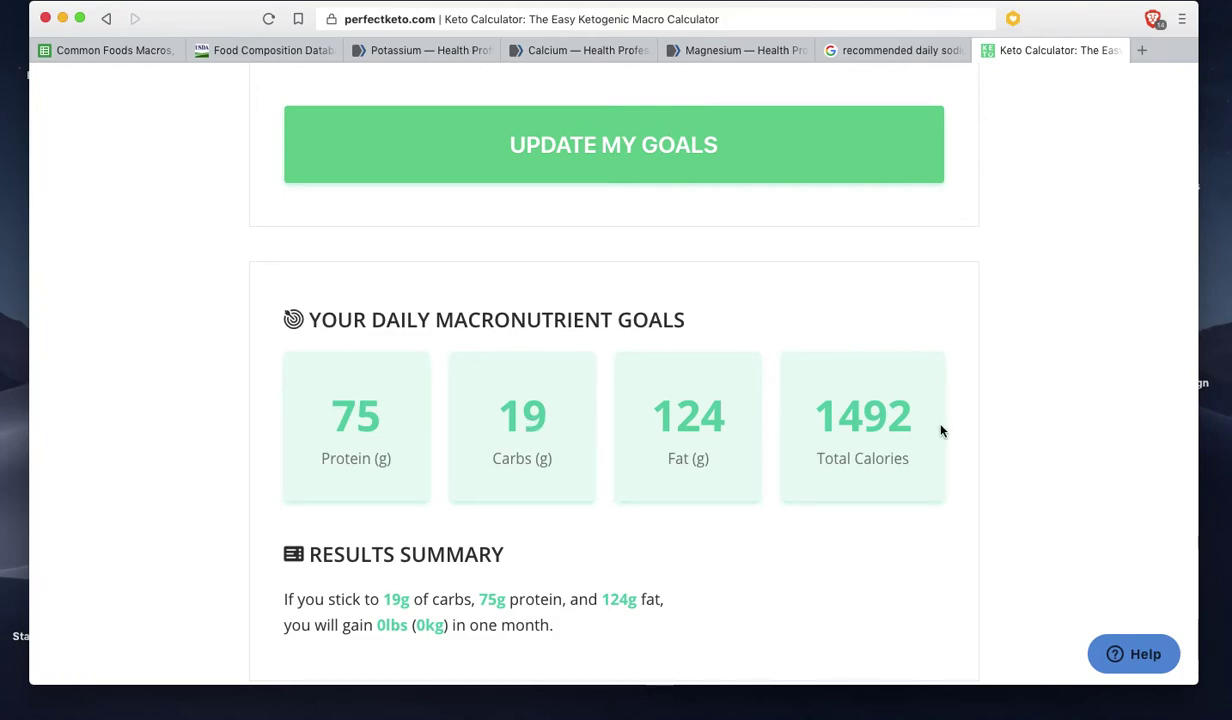
Compare the keto calculator's total calories and macronutrient goals with the target row in the spreadsheet's Meal Calculator.
left_click(104, 50)
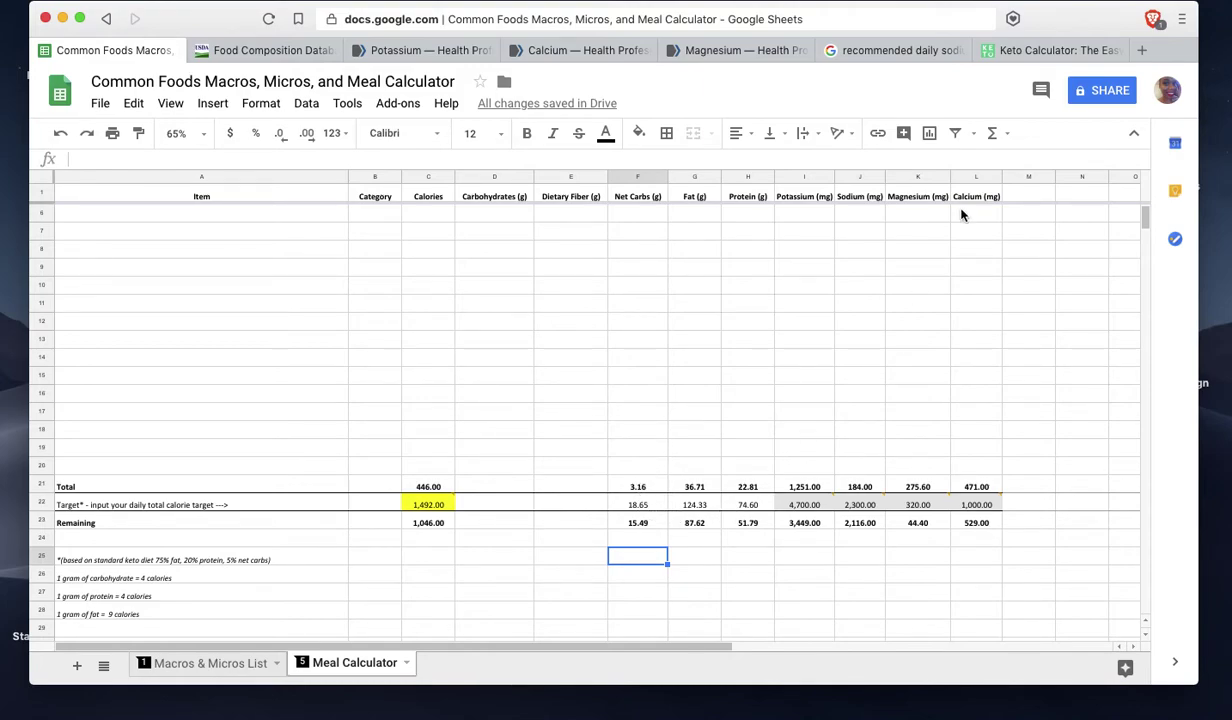
left_click(990, 50)
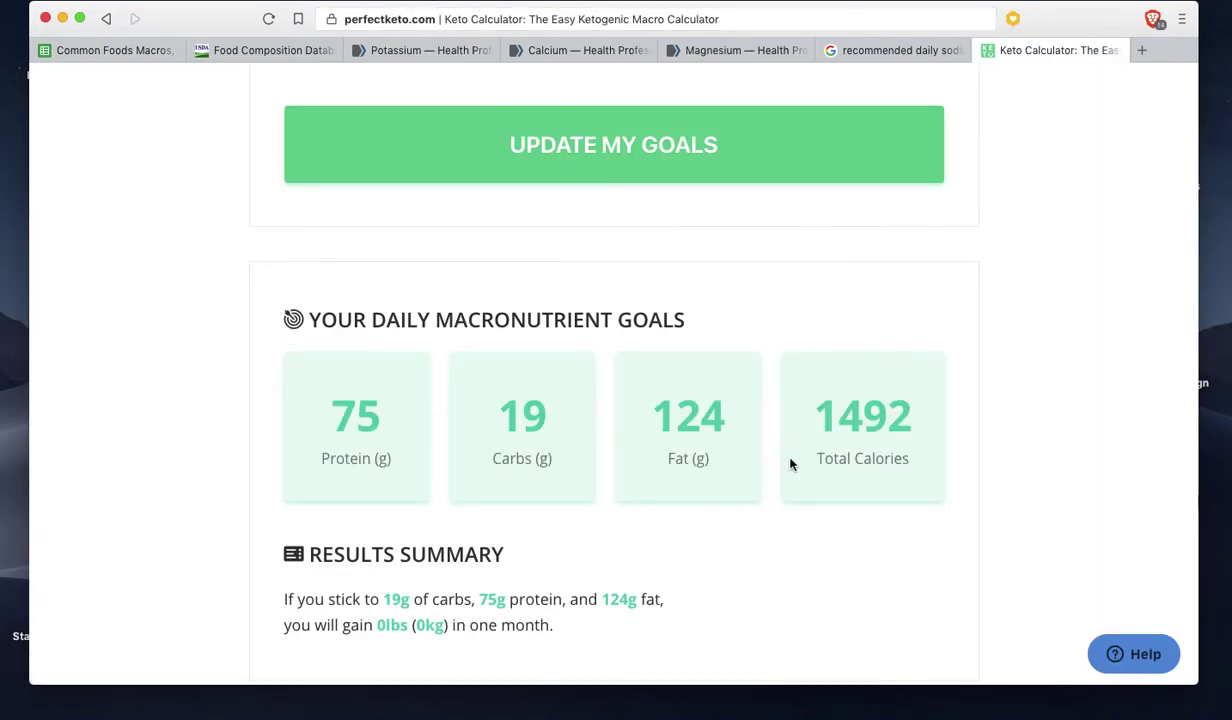
left_click_drag(819, 413, 926, 420)
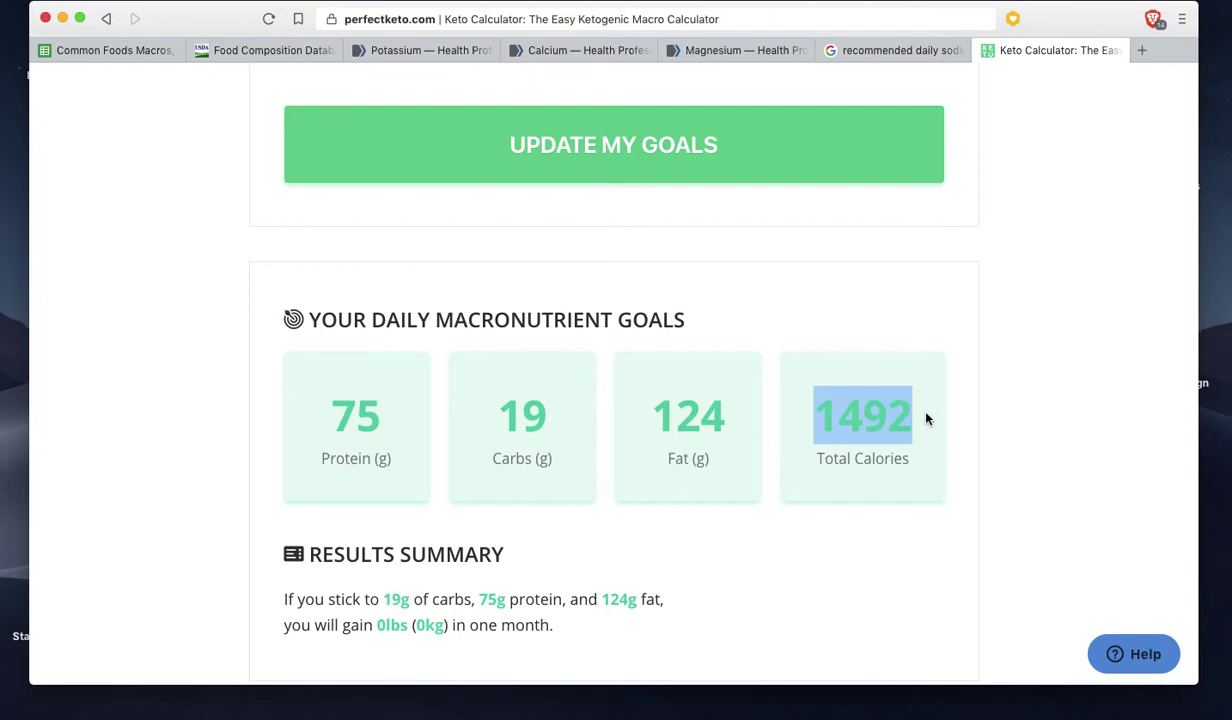
left_click(83, 50)
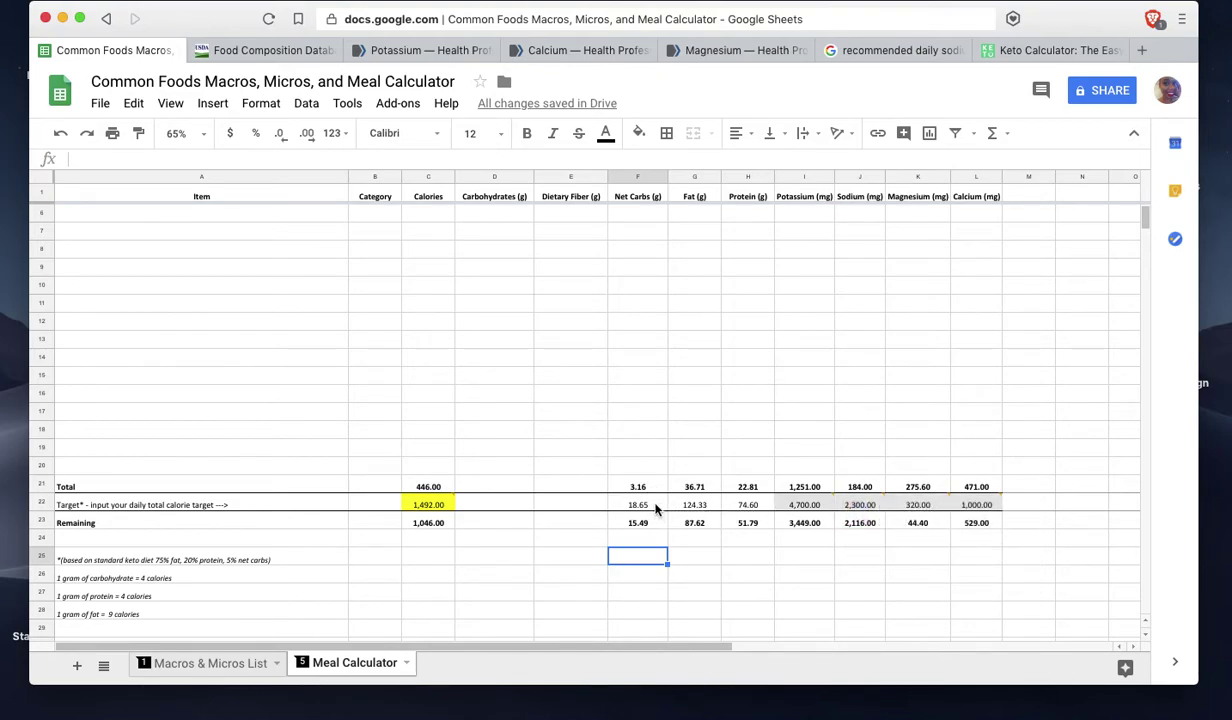
left_click(1056, 50)
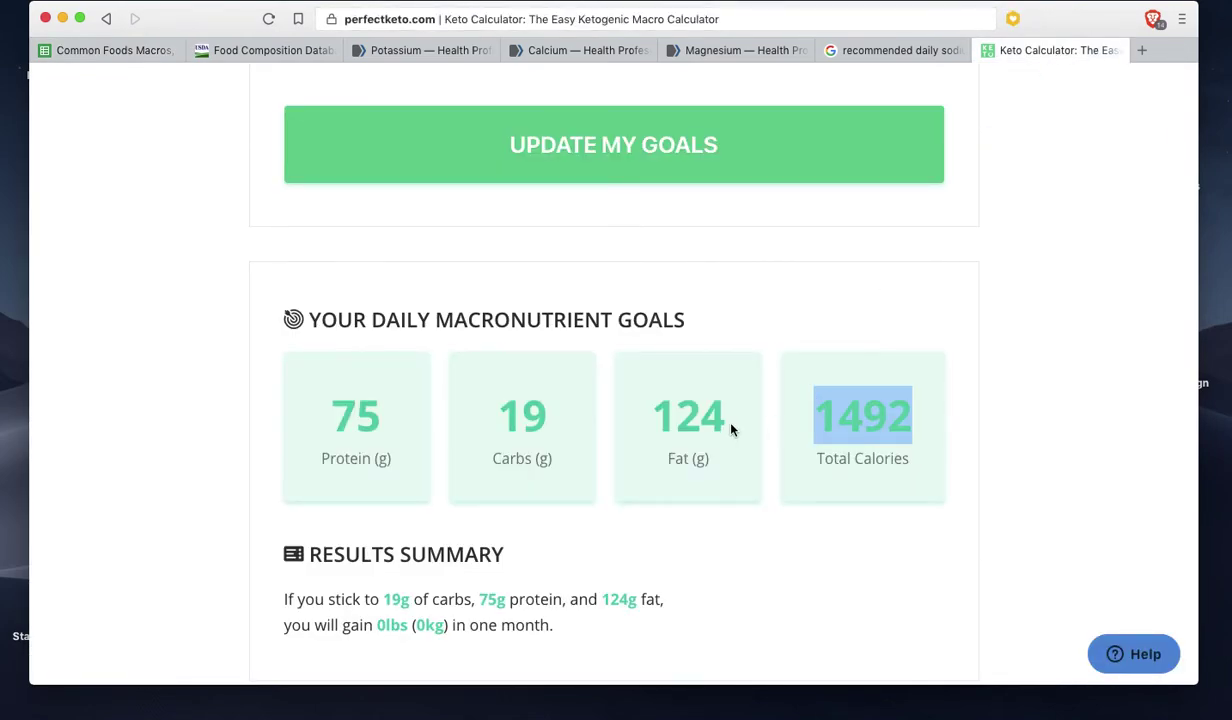
left_click(110, 50)
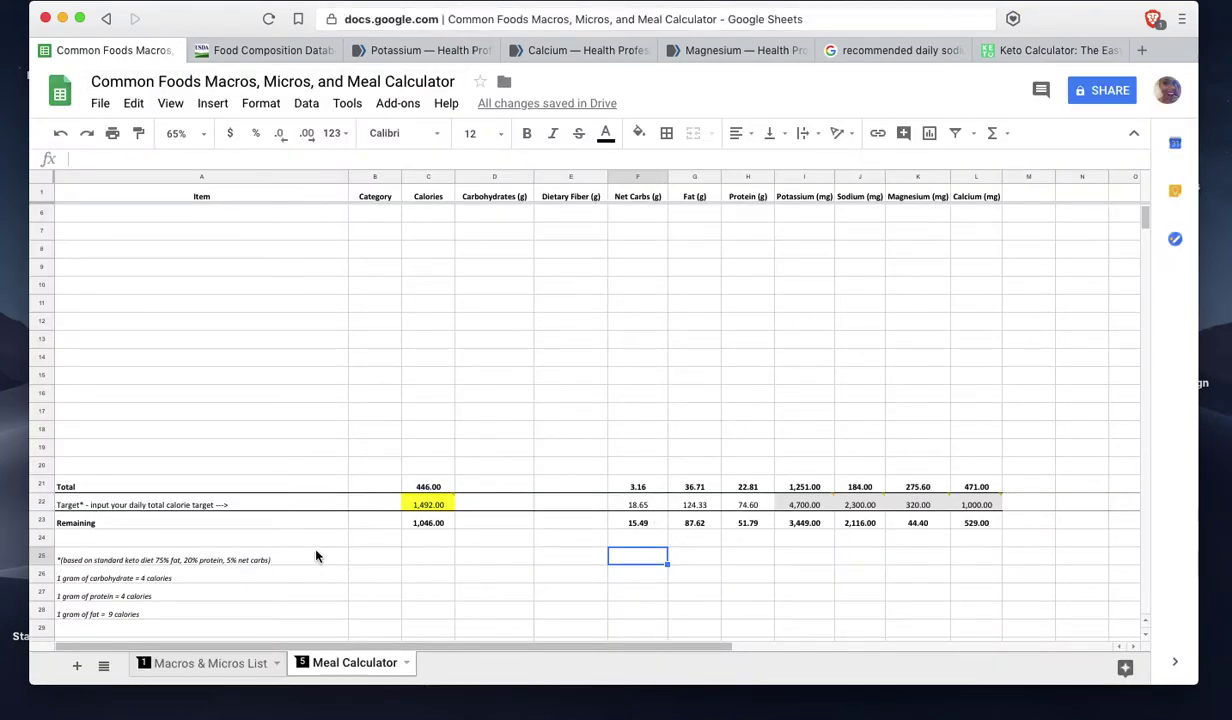
View the Macros & Micros List and the USDA nutrient report for A.A. Borsari pepper seasoning, and return to the Meal Calculator sheet.
left_click(210, 663)
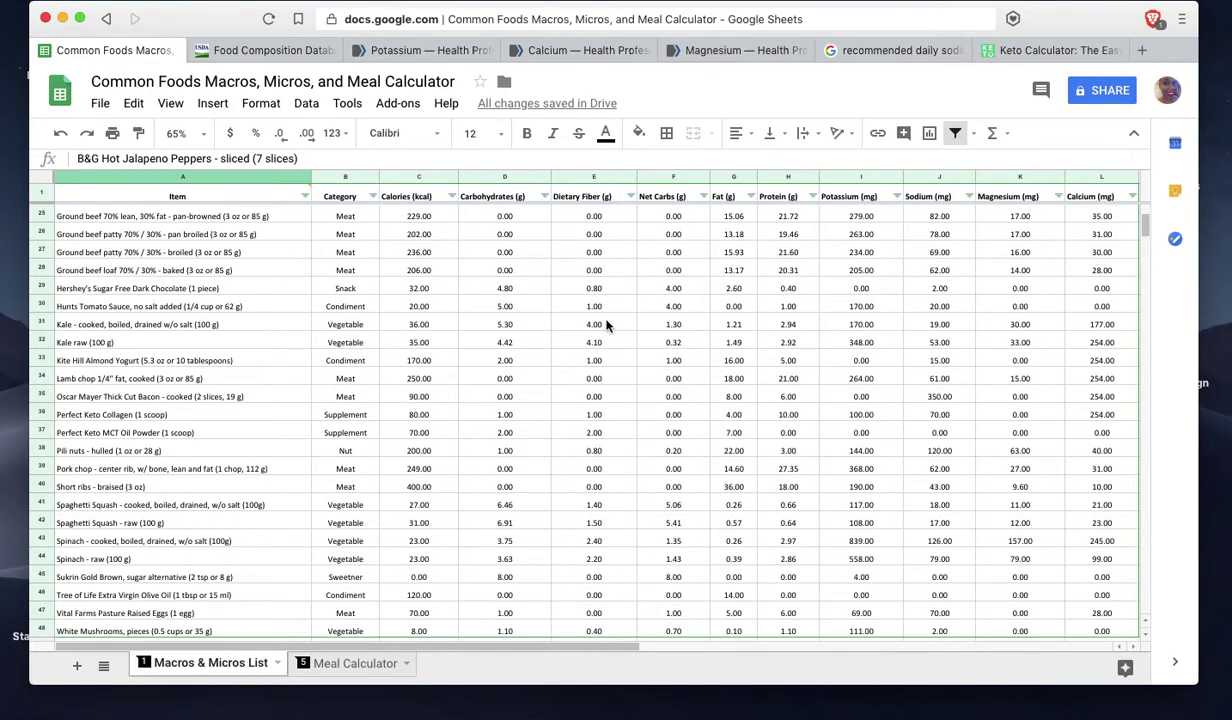
left_click(280, 52)
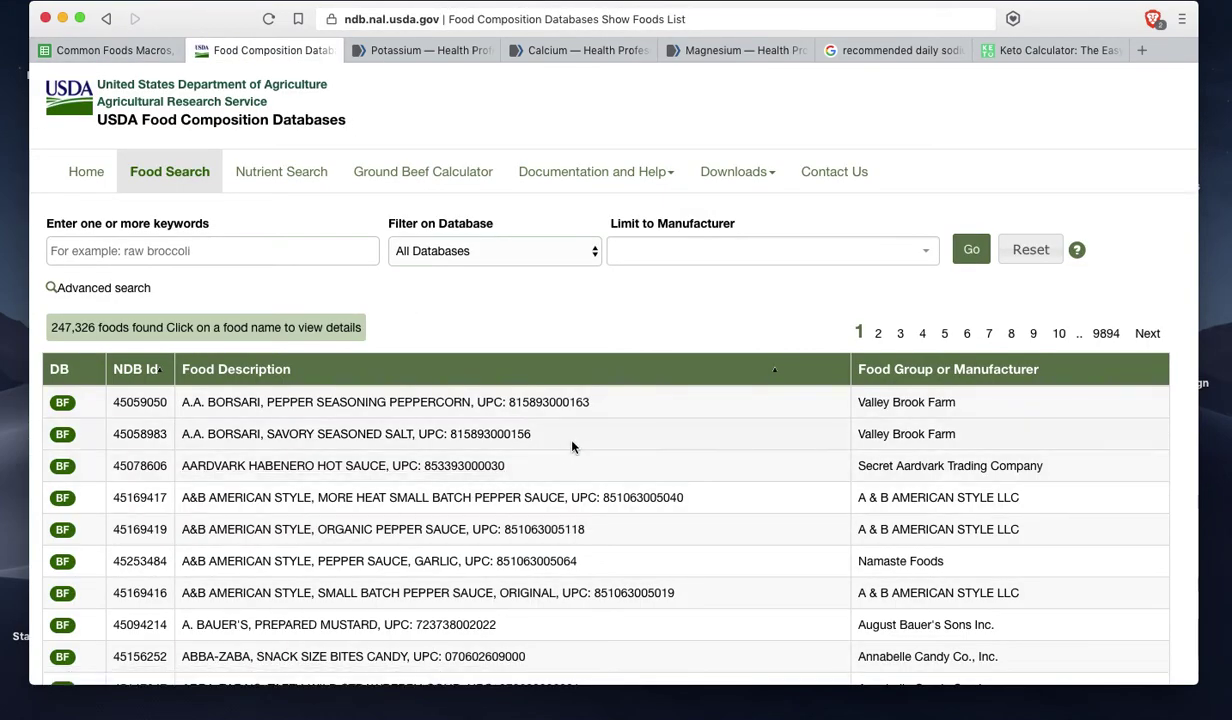
left_click(237, 401)
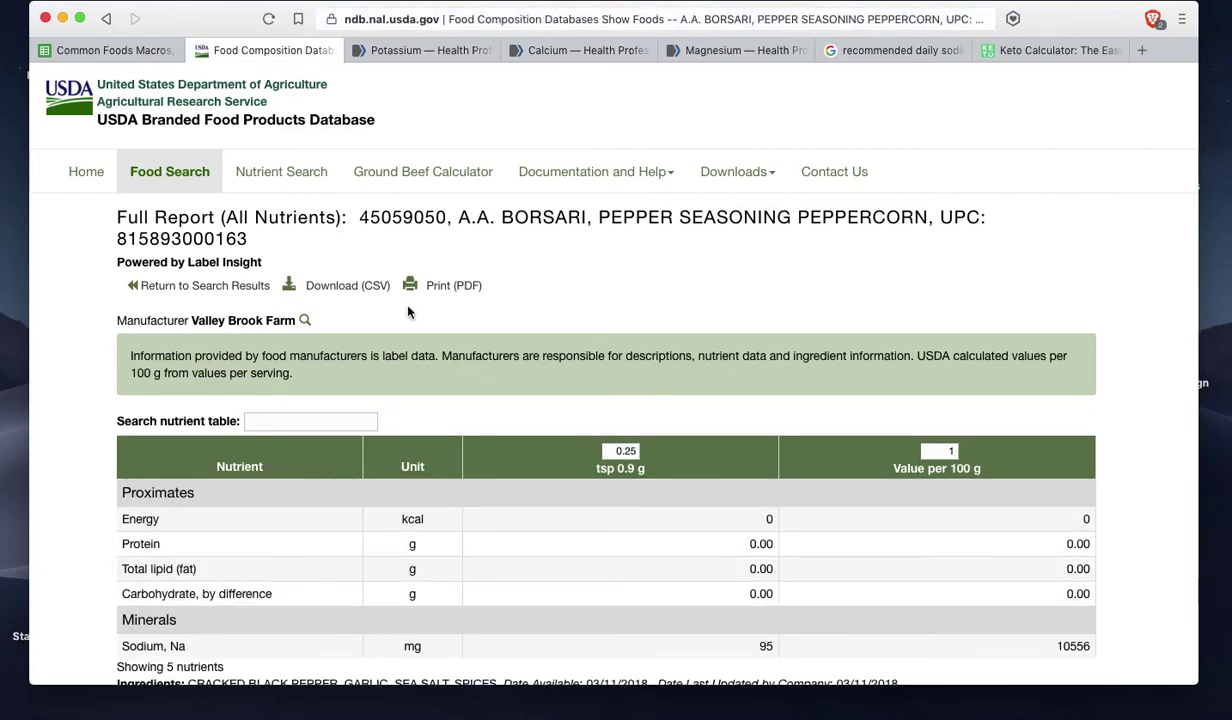
left_click(108, 52)
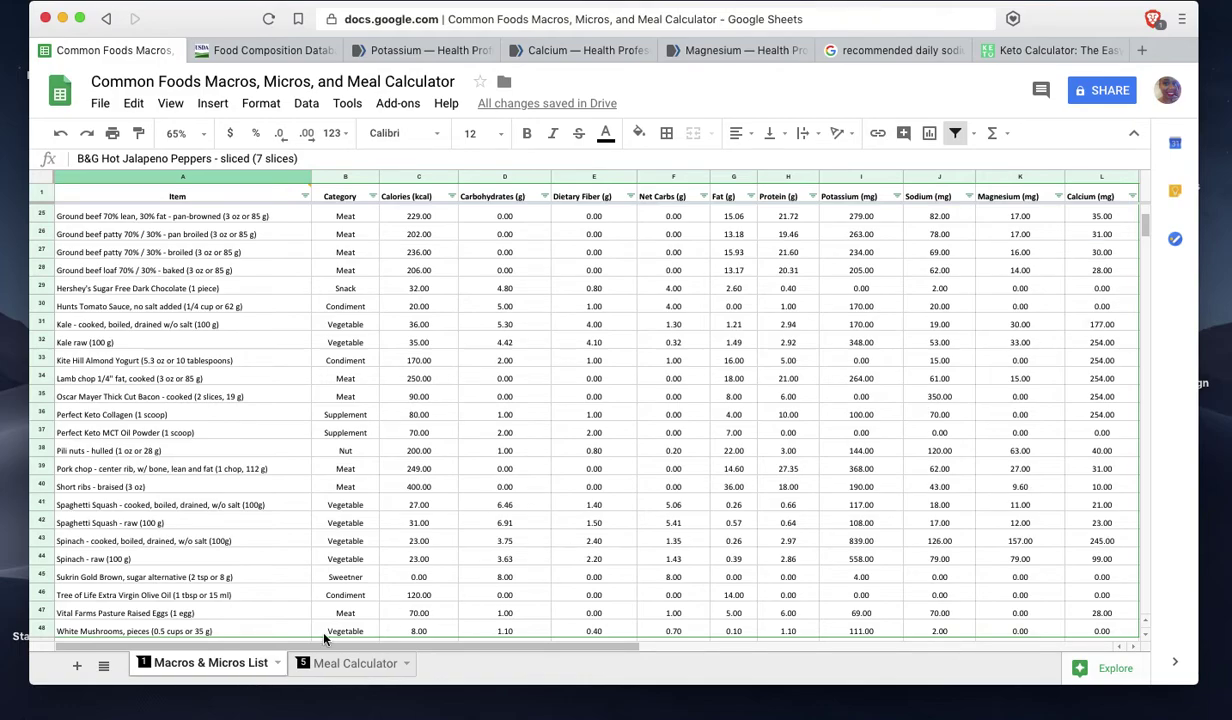
left_click(345, 663)
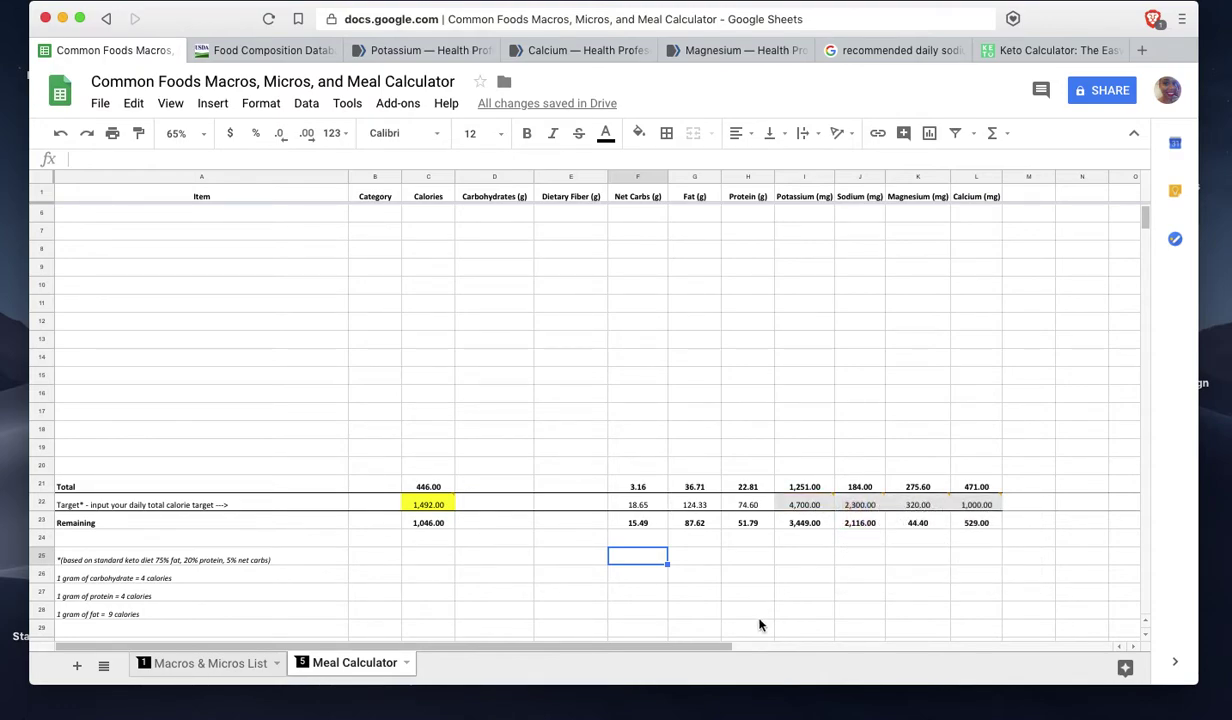
Check the keto calculator's macronutrient goals, and overwrite the Meal Calculator's net carbs target with 19 and the fat target with 124.
left_click(1007, 52)
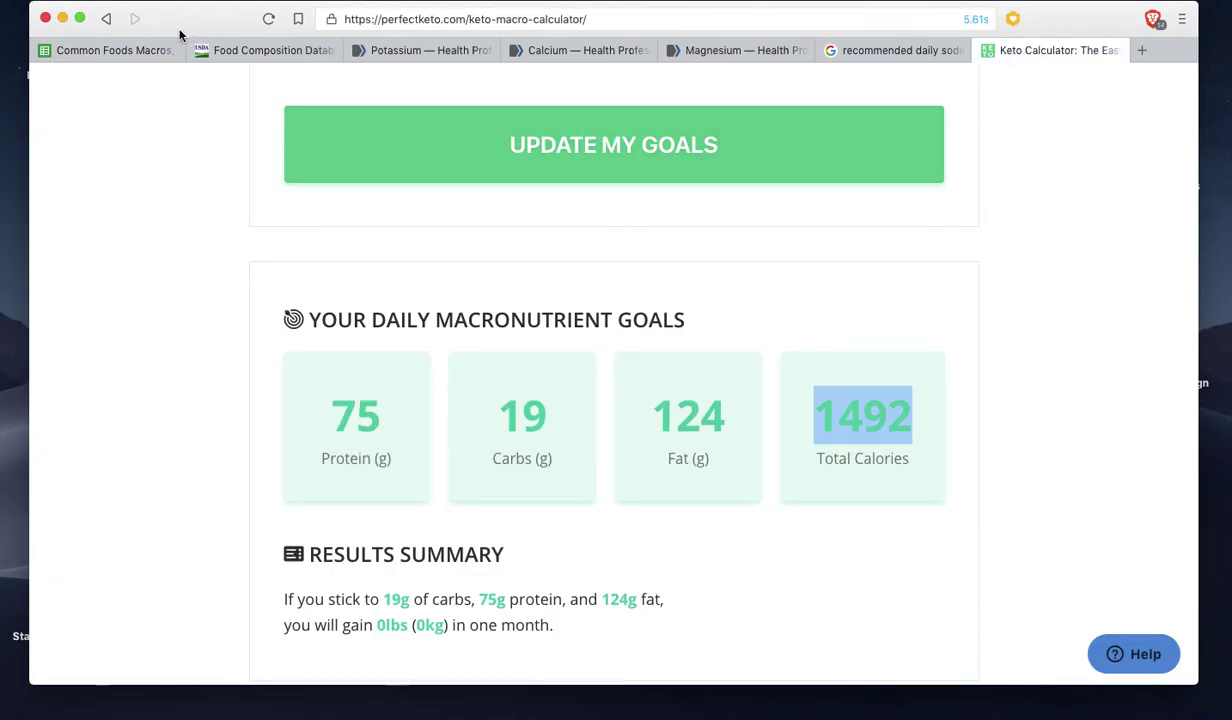
left_click(118, 50)
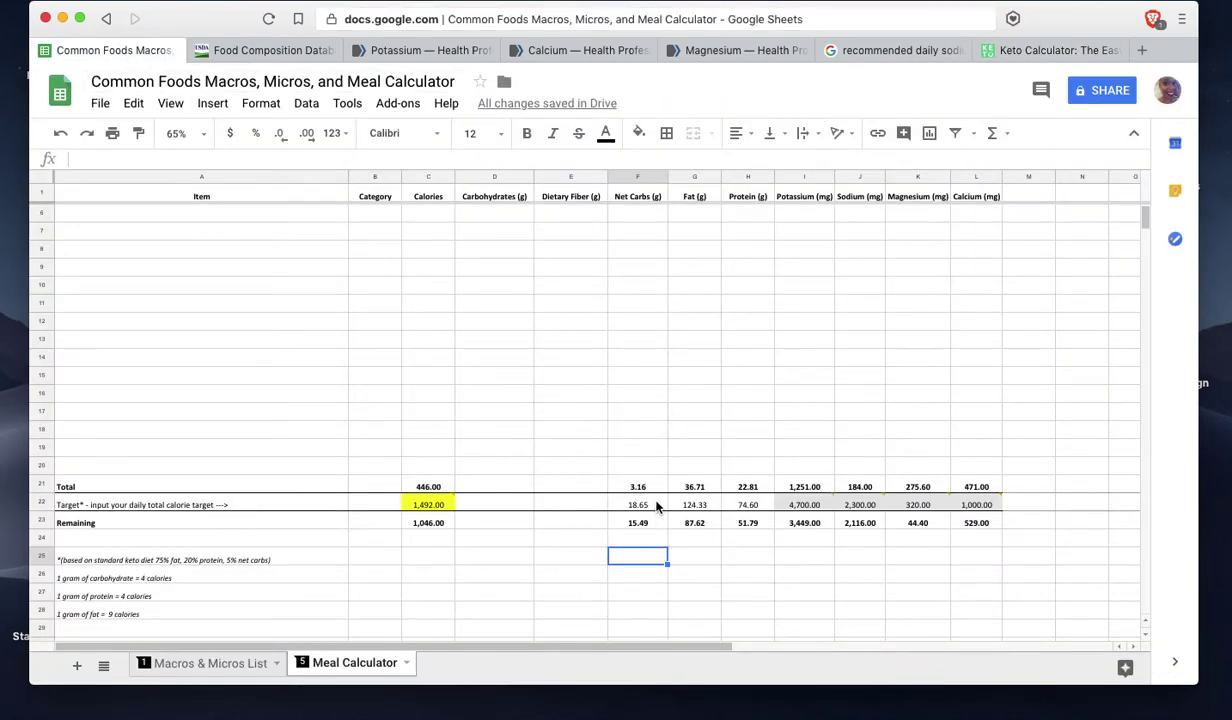
left_click(657, 506)
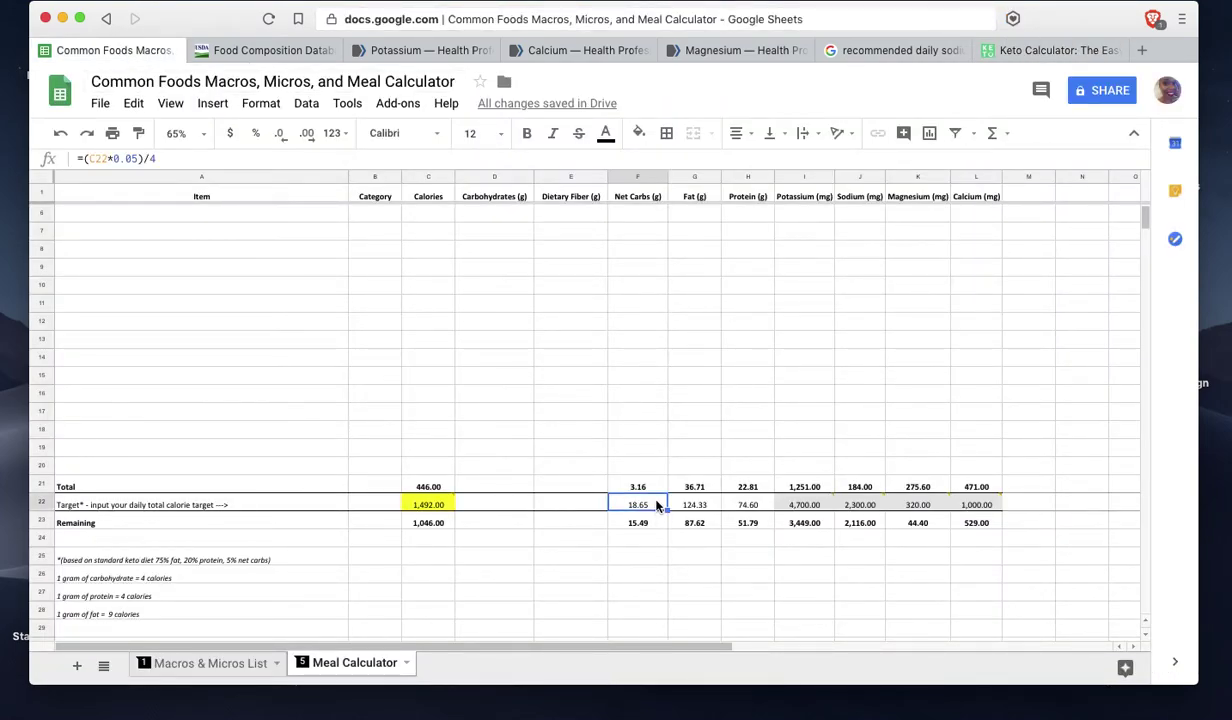
type("19")
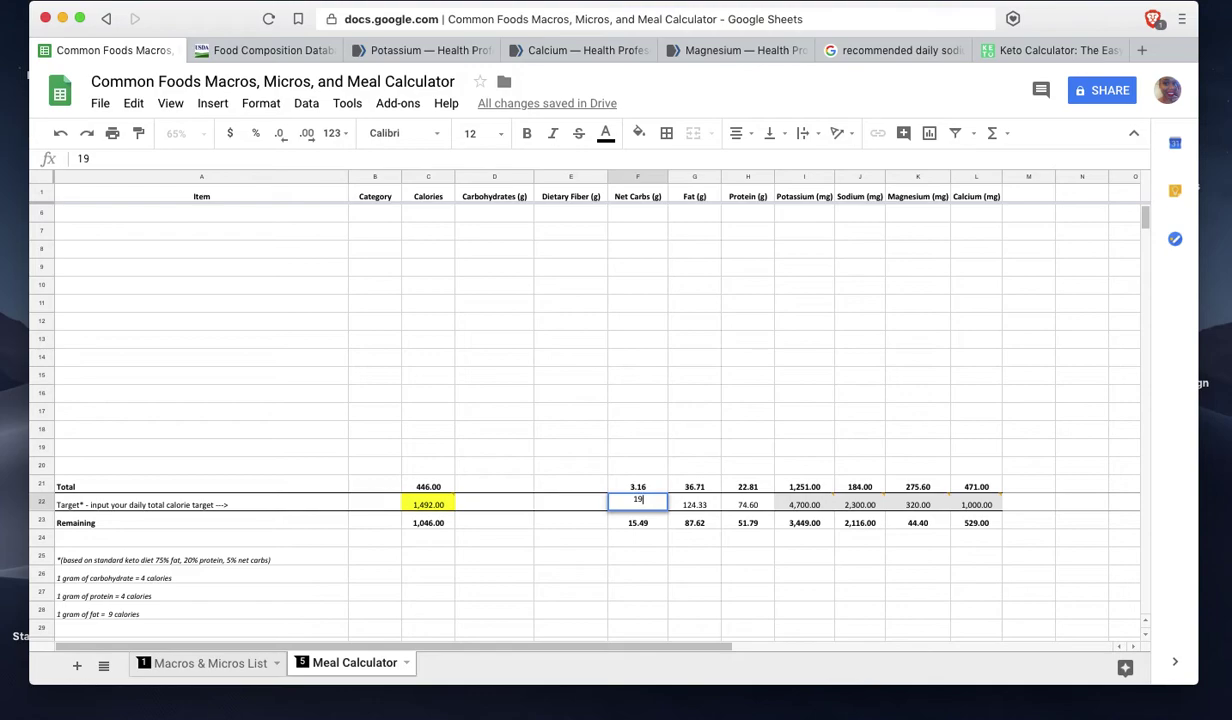
key("Tab")
type("124")
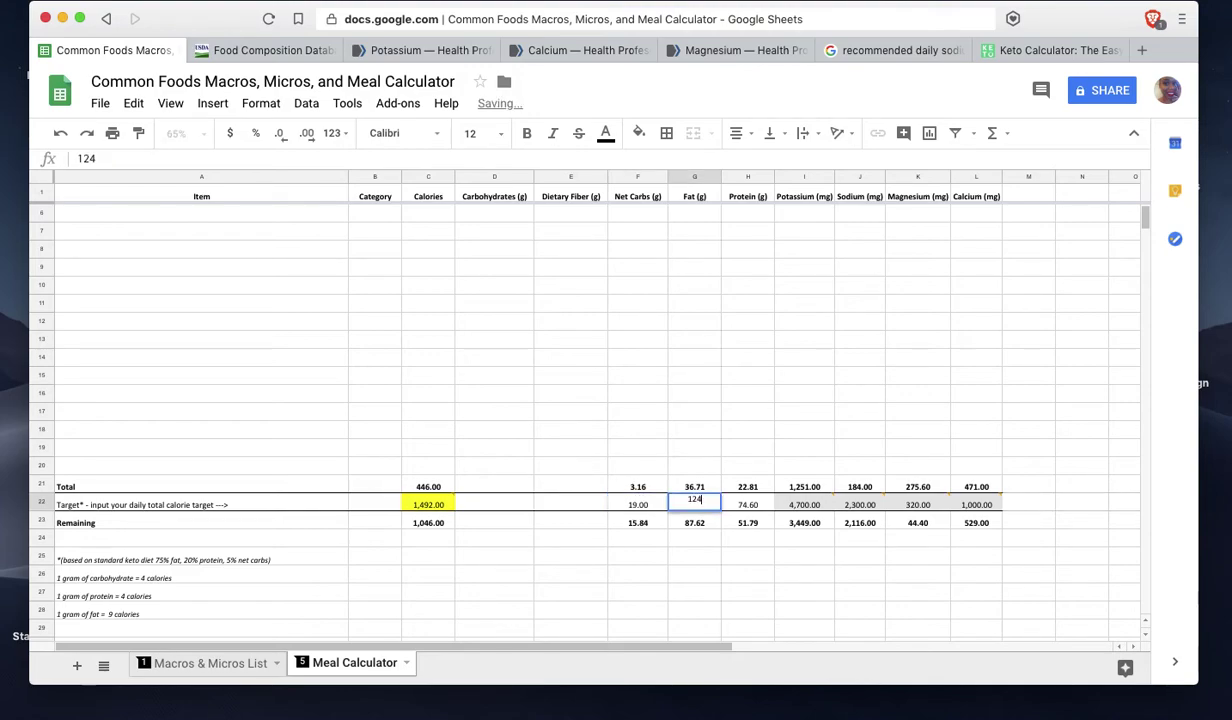
key("Tab")
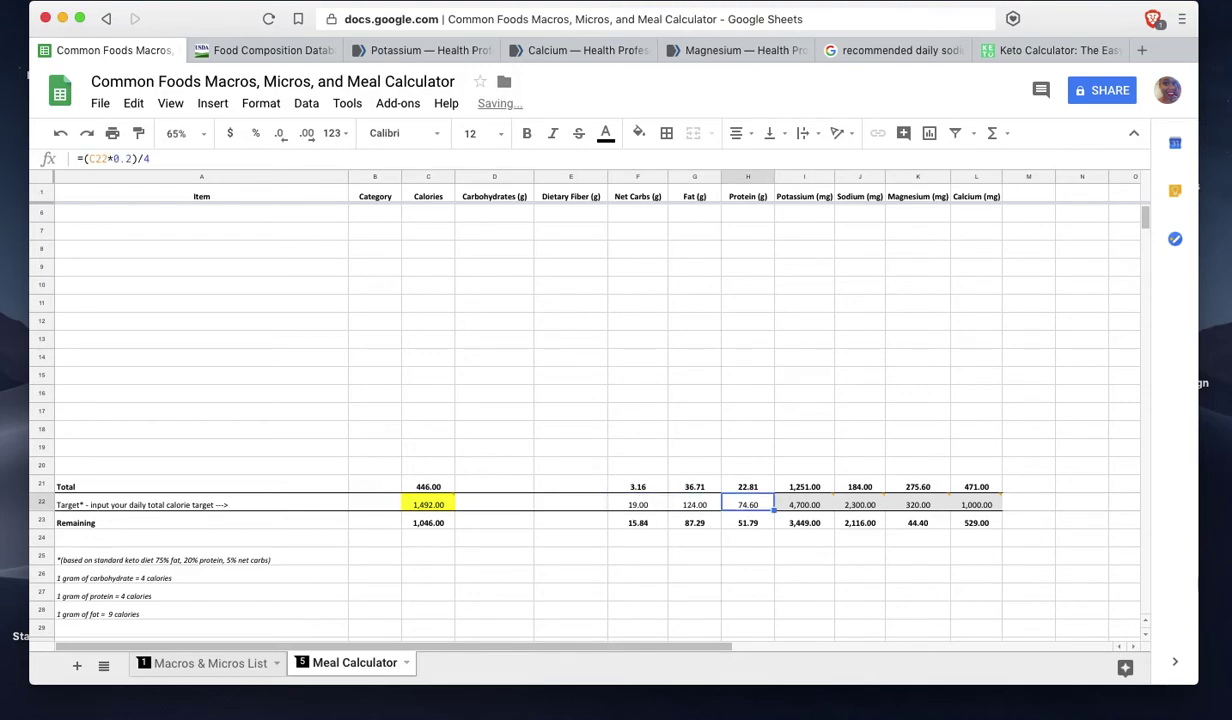
left_click(692, 557)
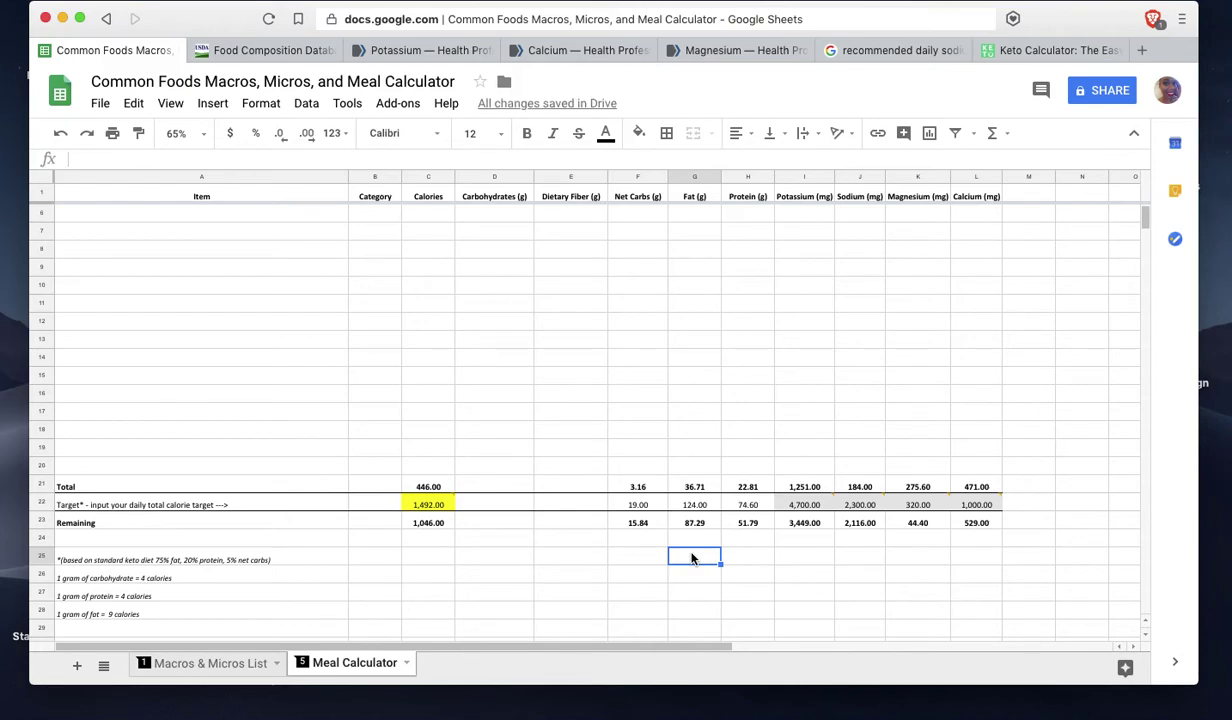
Check the protein target's formula, and undo the manual fat and net carbs target entries.
left_click(748, 505)
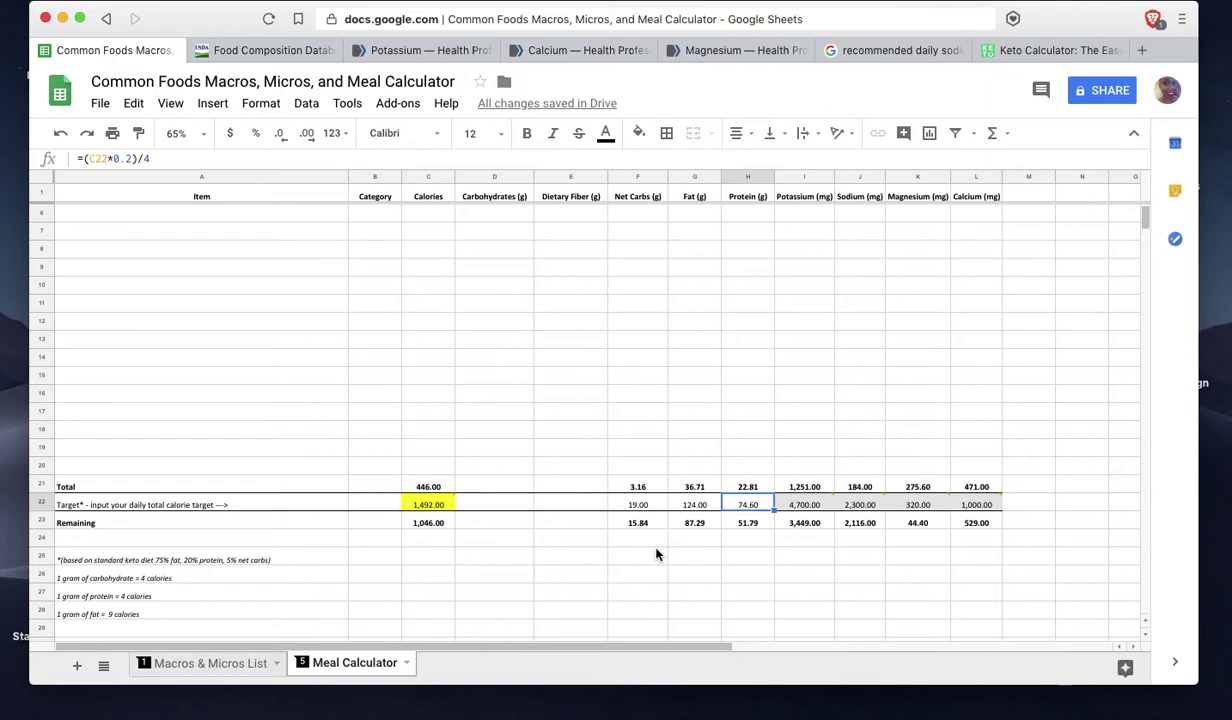
left_click(62, 137)
left_click(62, 137)
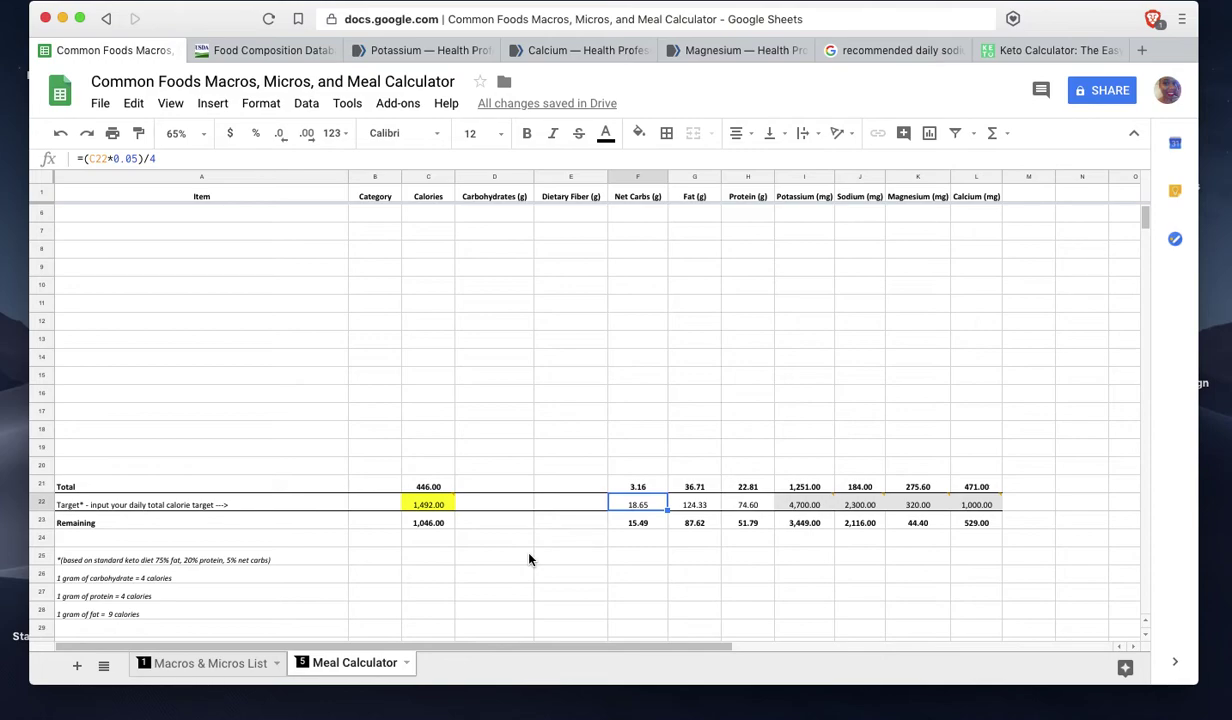
Read the comment attached to the daily calorie target cell in the Meal Calculator.
mouse_move(433, 508)
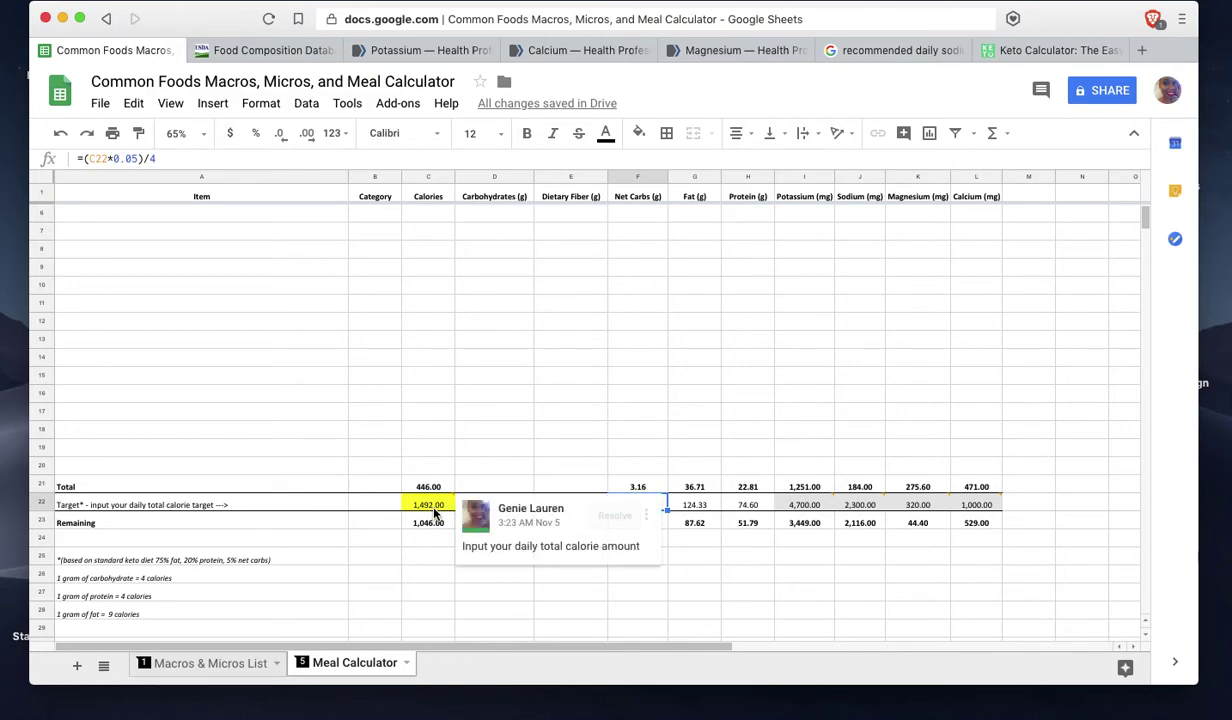
left_click(435, 510)
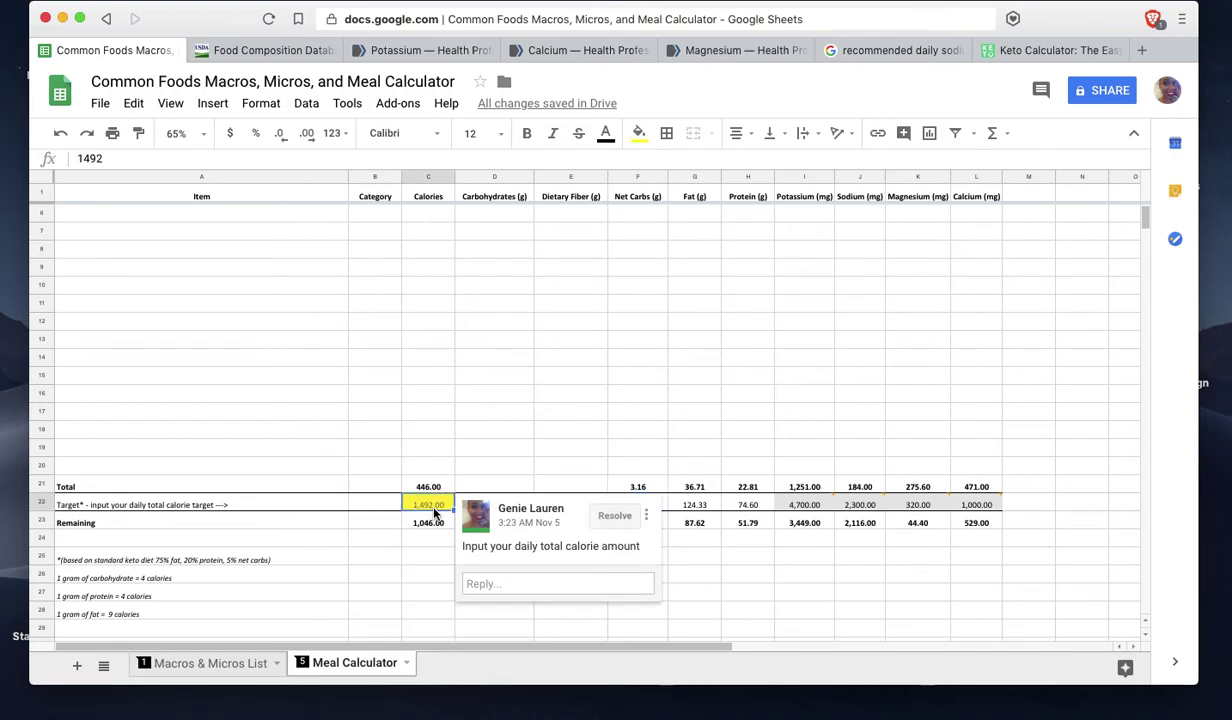
left_click(744, 594)
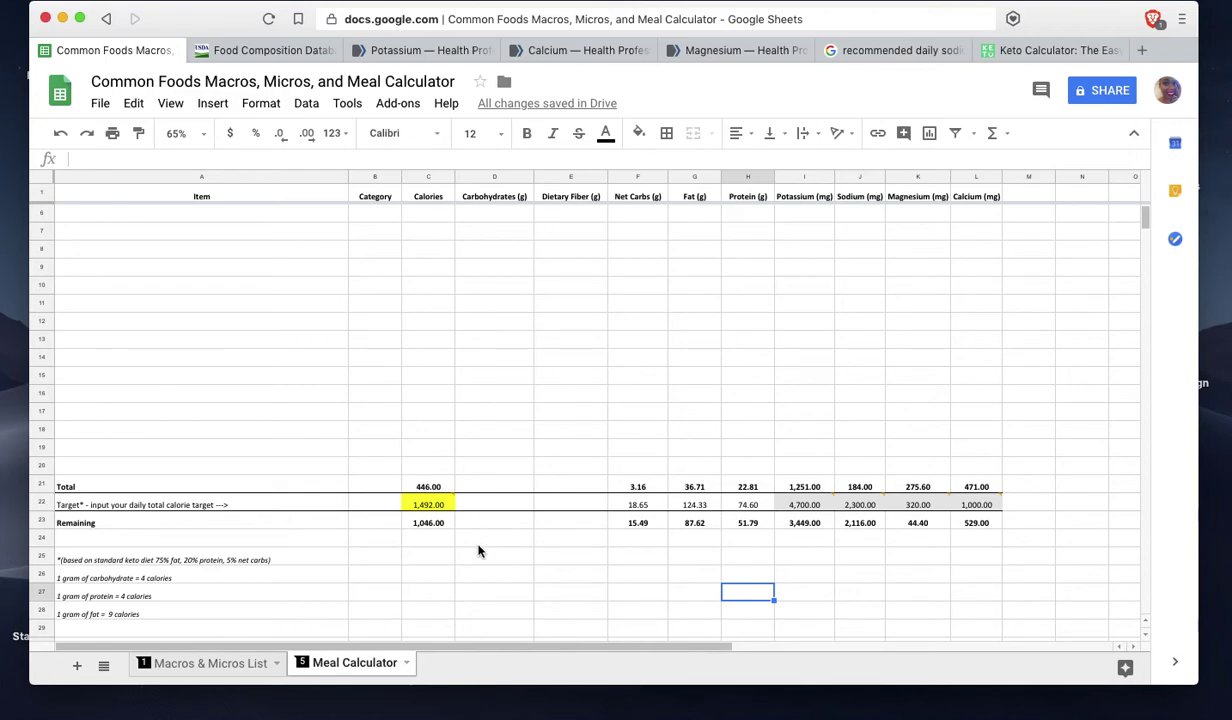
Copy the Oscar Mayer Thick Cut Bacon row from the Macros & Micros List into row 6 of the Meal Calculator.
scroll(465, 400, "up", 2)
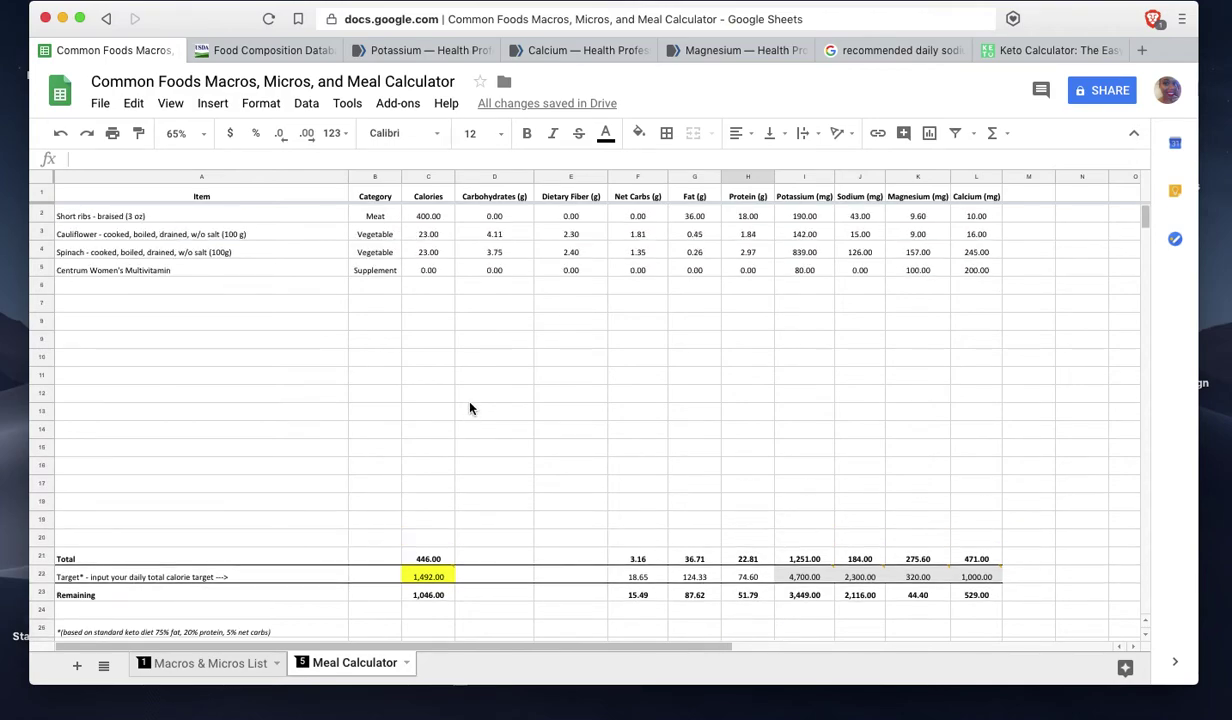
left_click(188, 668)
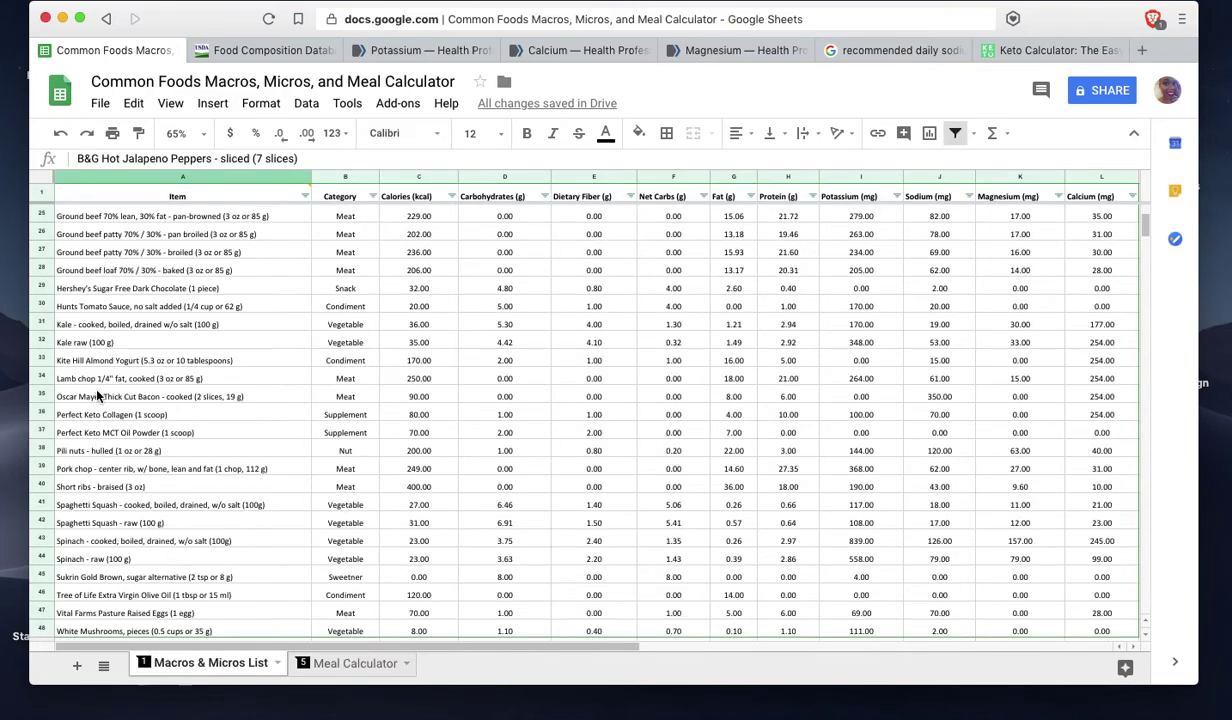
left_click_drag(88, 398, 1085, 400)
key("super+c")
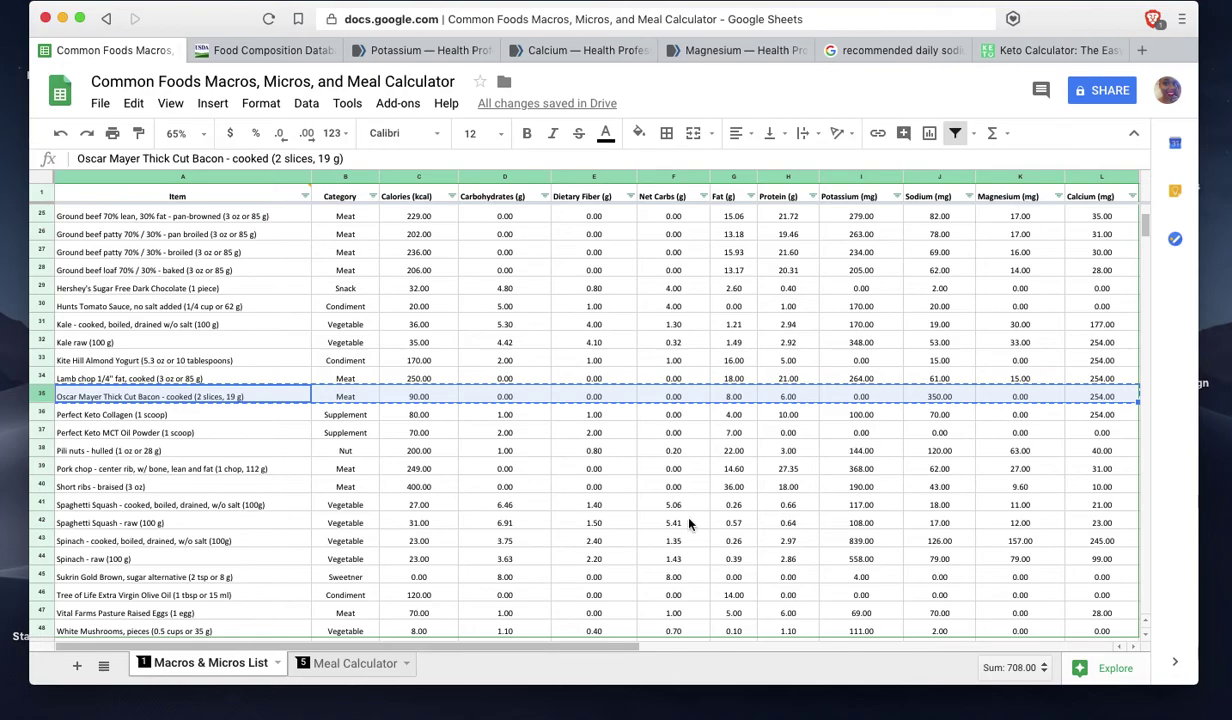
left_click(335, 663)
left_click(117, 287)
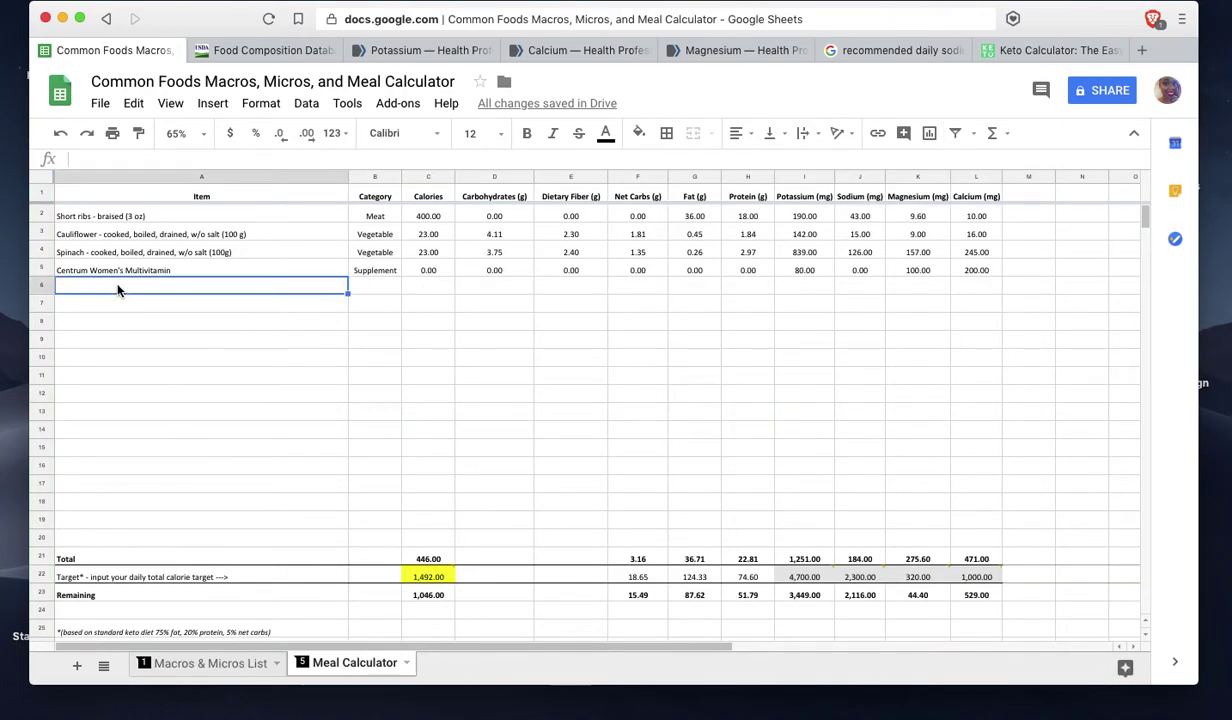
key("super+v")
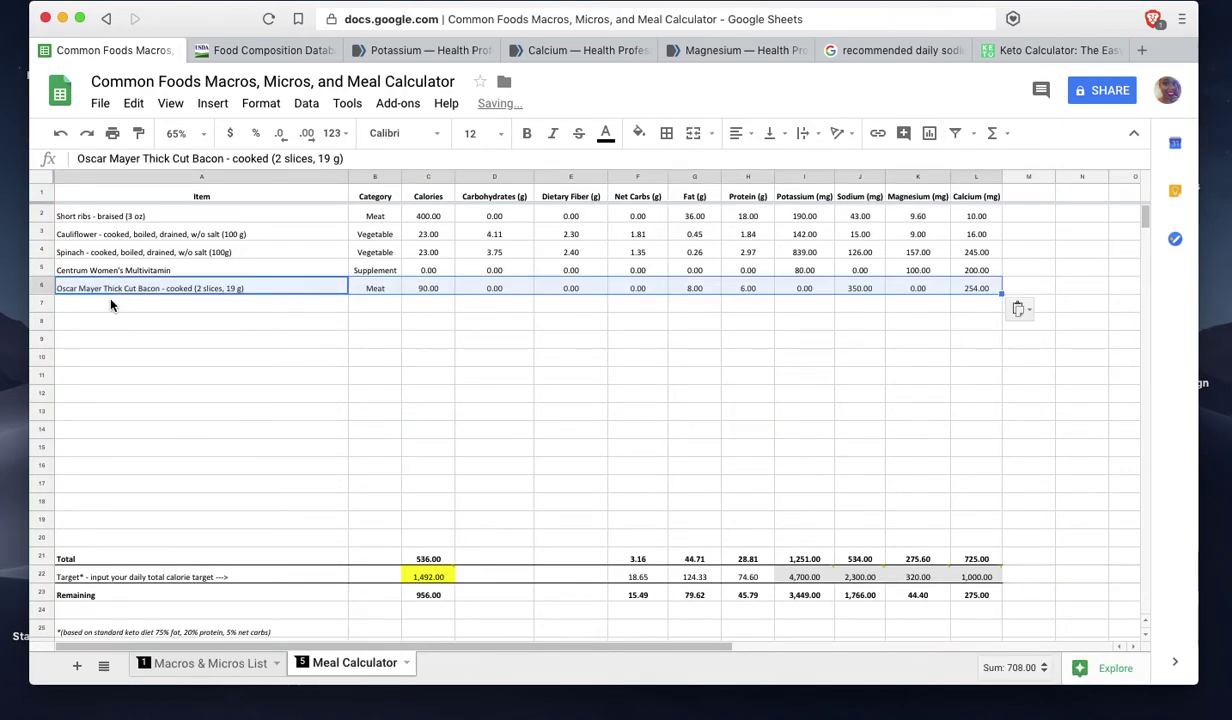
Add three more copies of the Oscar Mayer Thick Cut Bacon row to the Meal Calculator in rows 7 to 9.
left_click(124, 333)
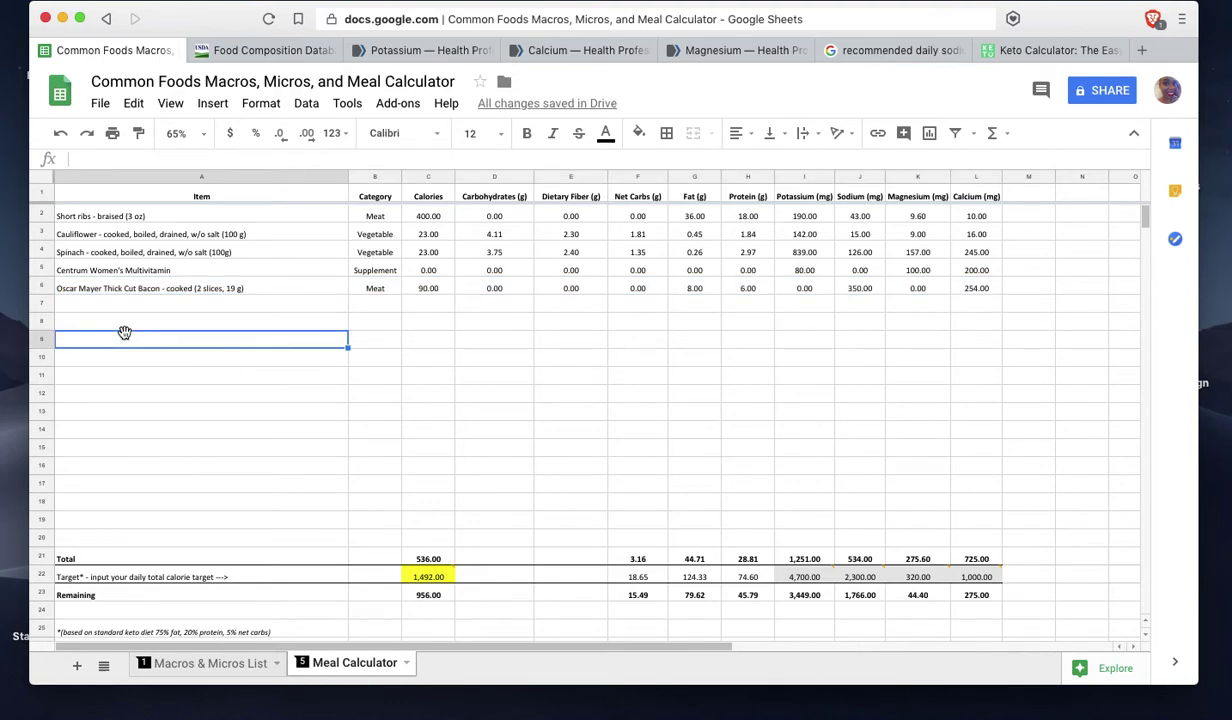
left_click(120, 304)
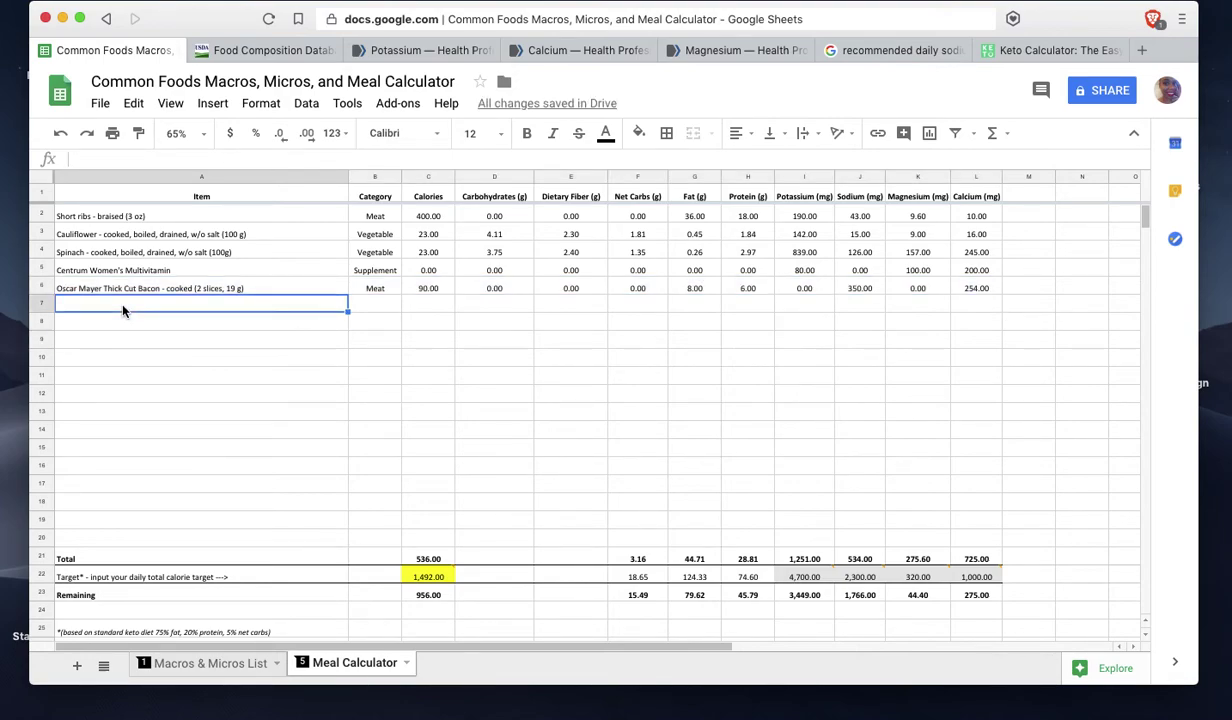
key("super+v")
key("Tab")
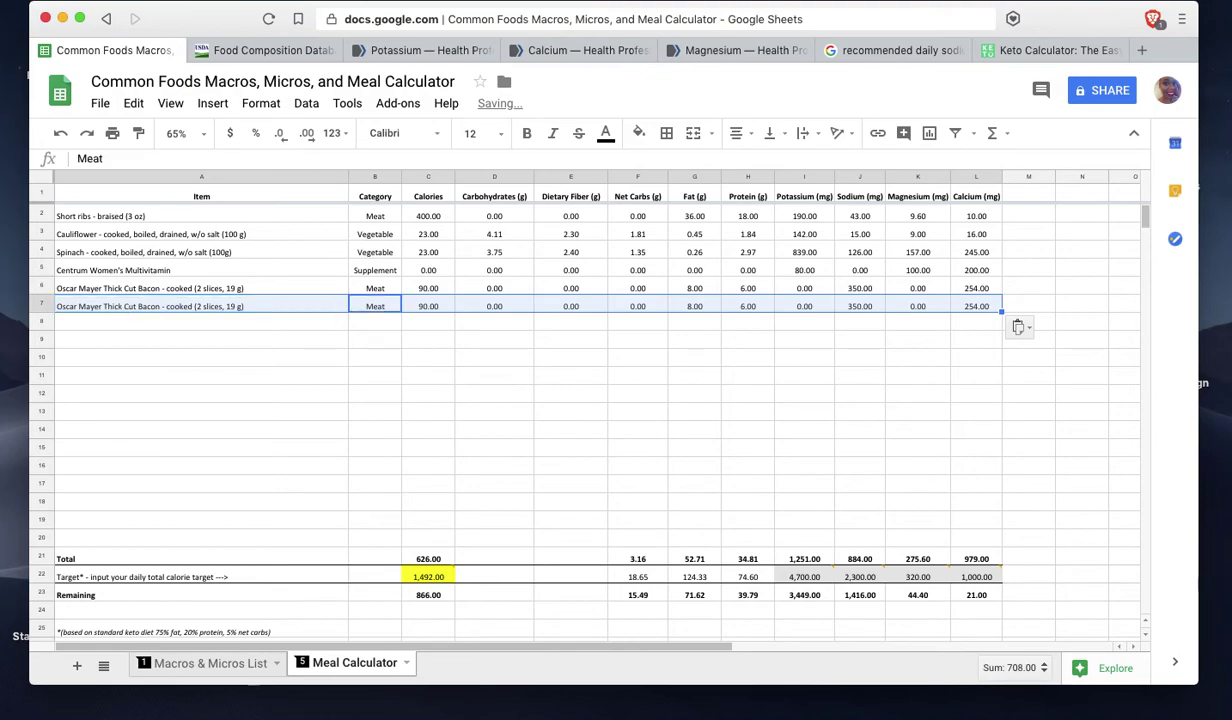
left_click(90, 326)
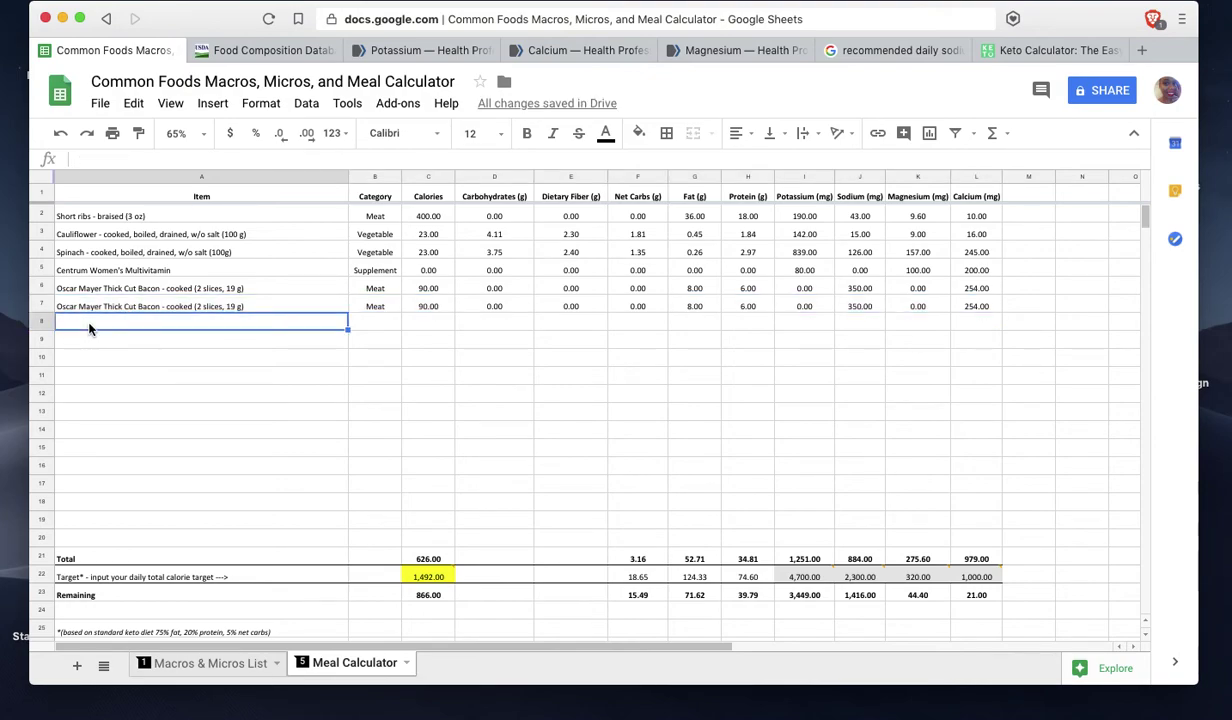
key("super+v")
key("Tab")
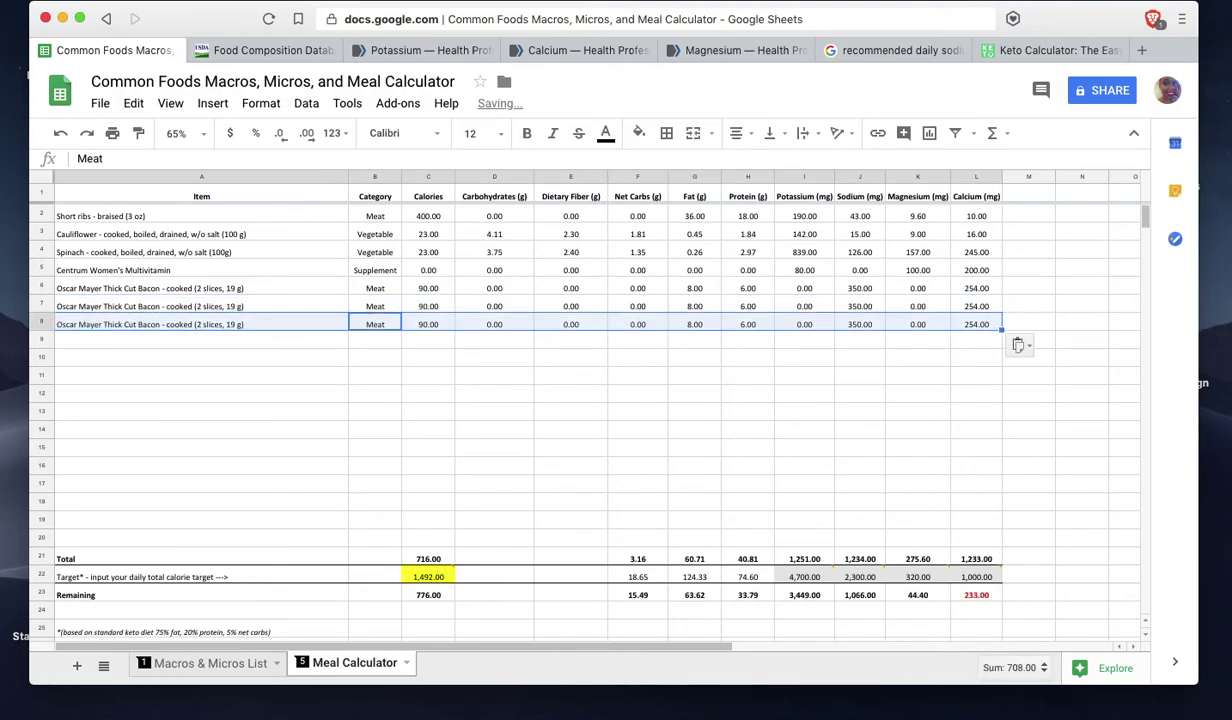
left_click(88, 343)
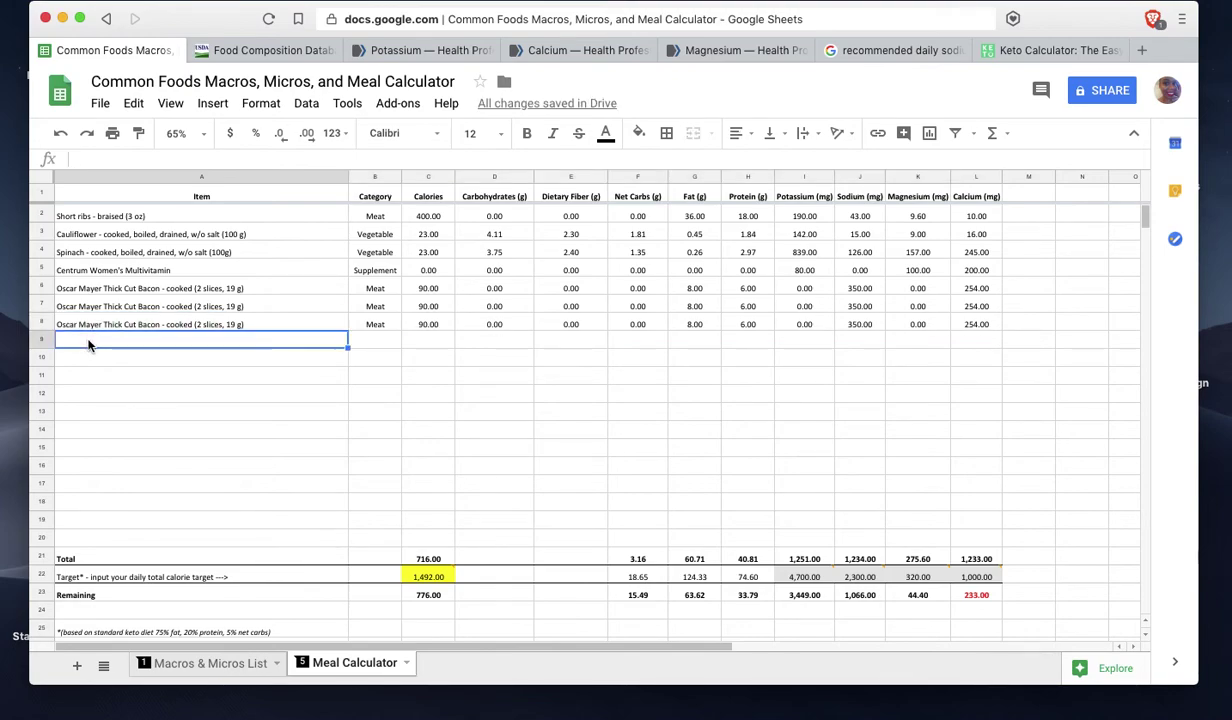
key("super+v")
left_click_drag(153, 406, 166, 426)
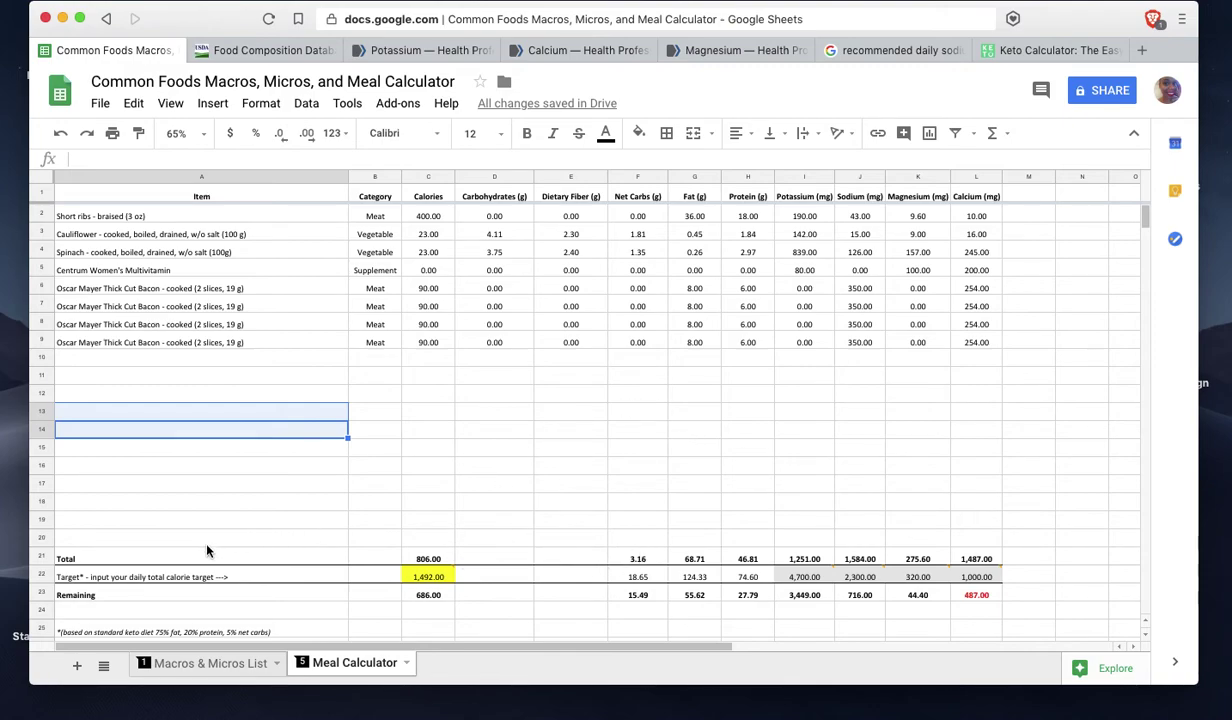
Review the Meal Calculator's Total, Target and Remaining rows one after another.
left_click(41, 558)
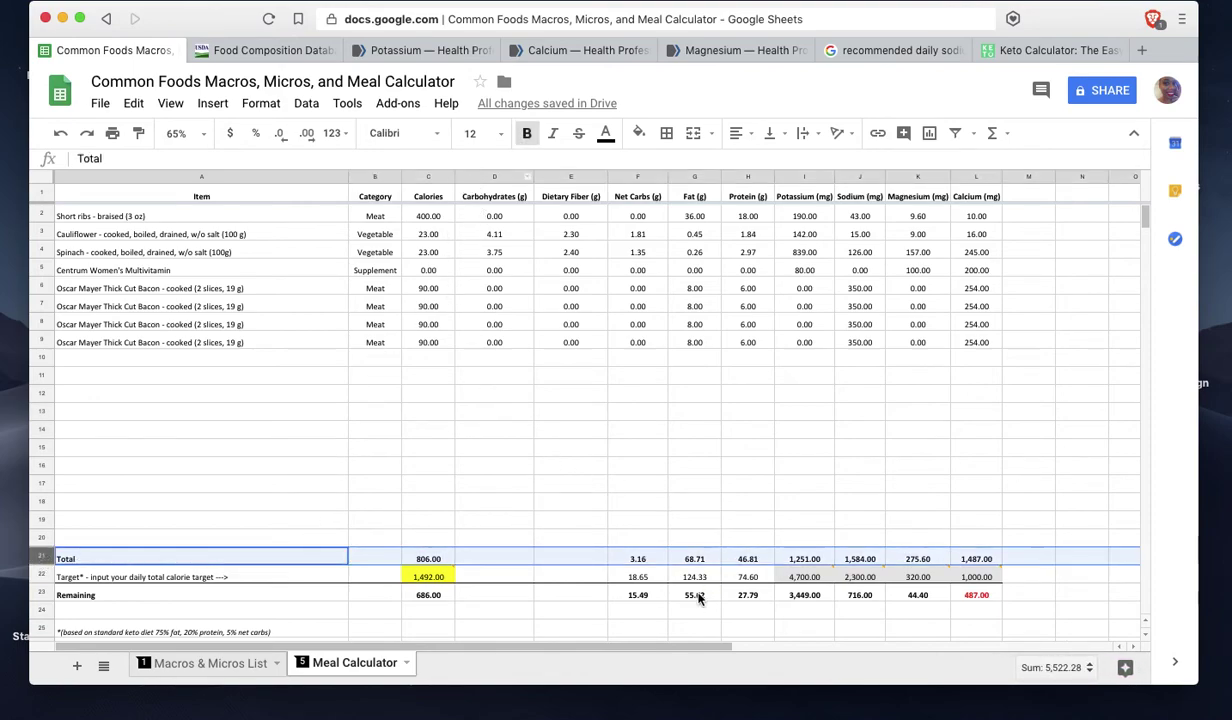
left_click(41, 576)
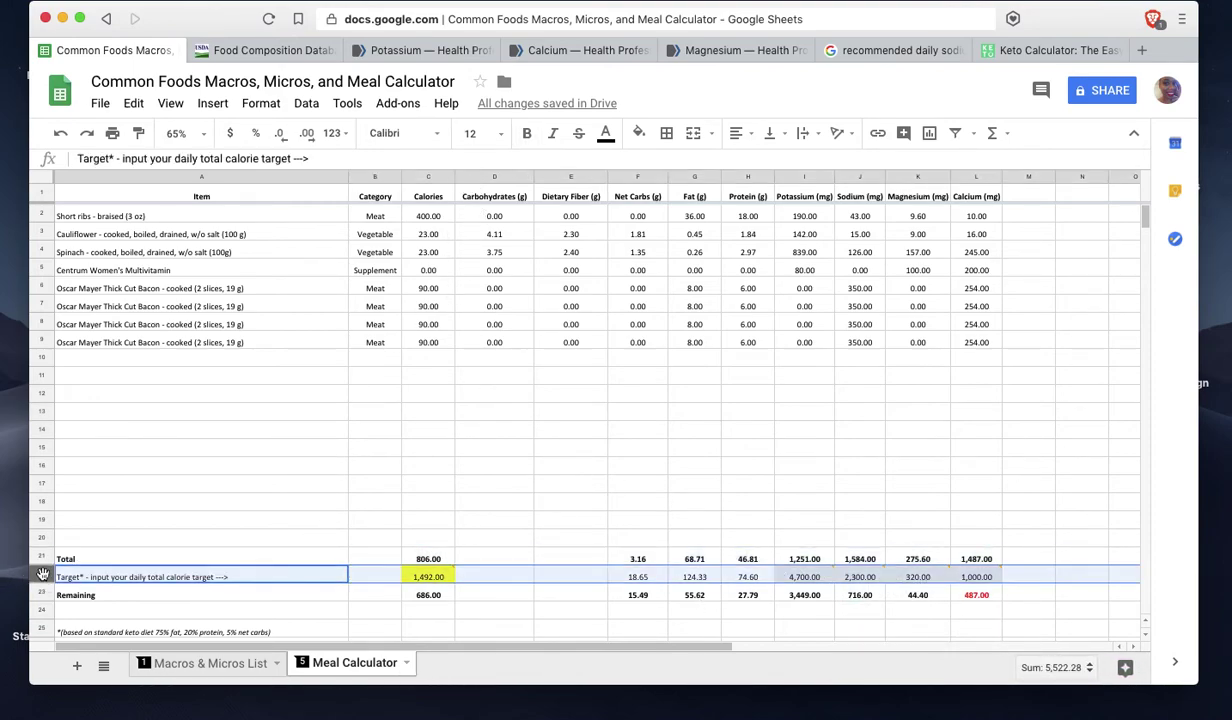
left_click(42, 594)
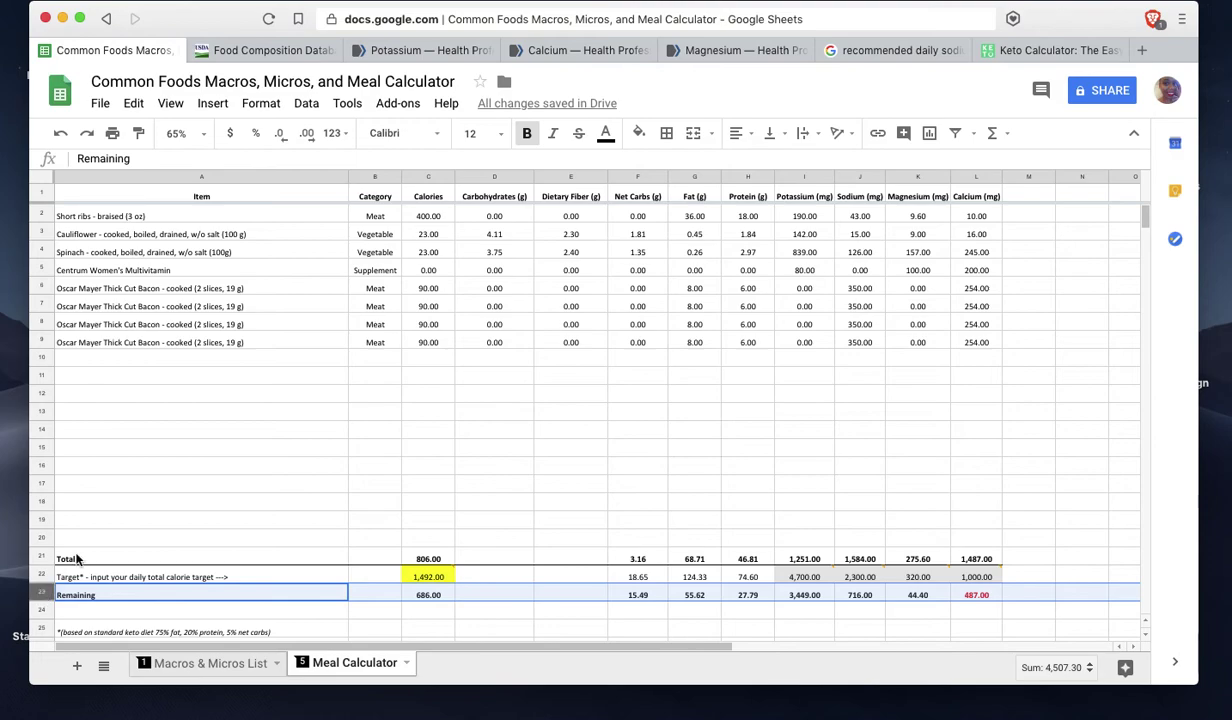
left_click(189, 449)
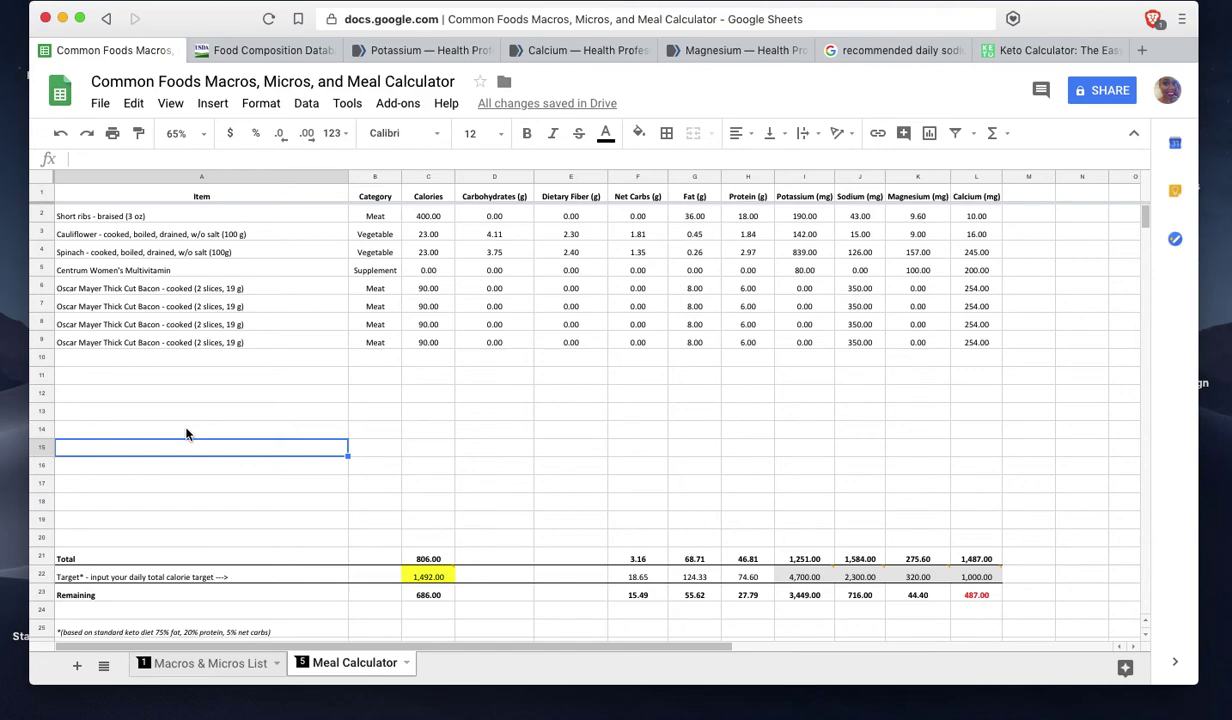
View the Macros & Micros List, revisit the sodium search and keto calculator pages, and return to the foods spreadsheet.
left_click(195, 663)
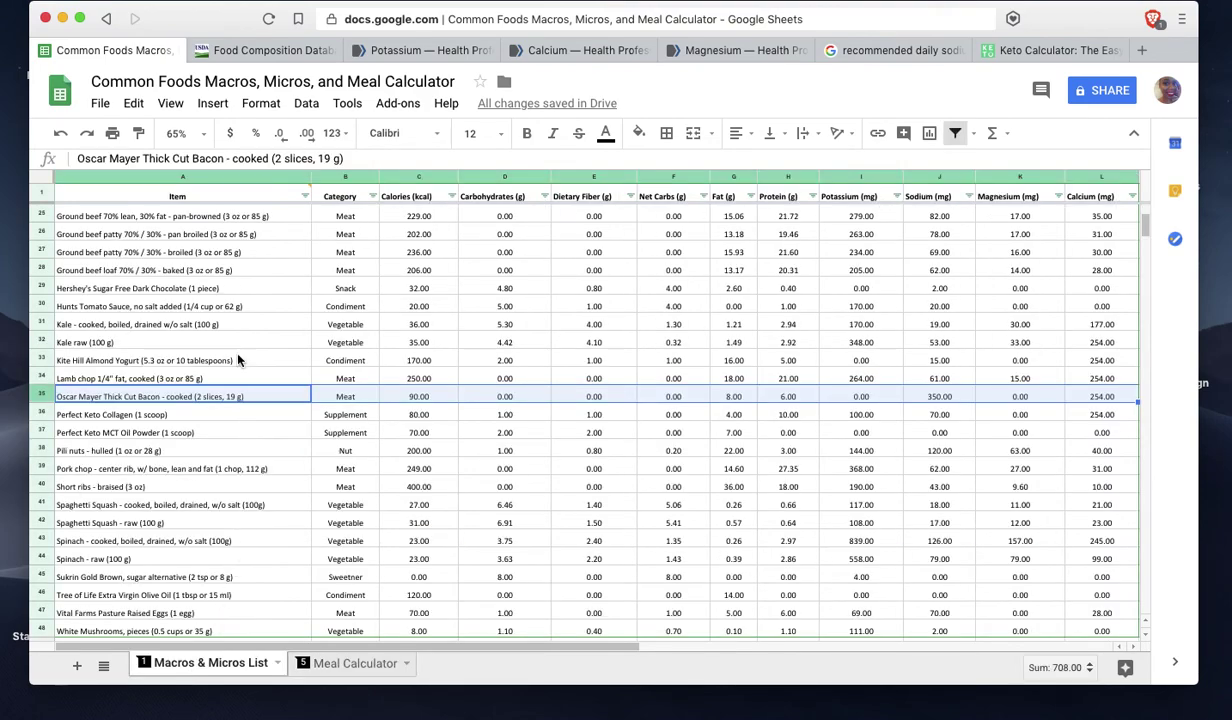
left_click(237, 270)
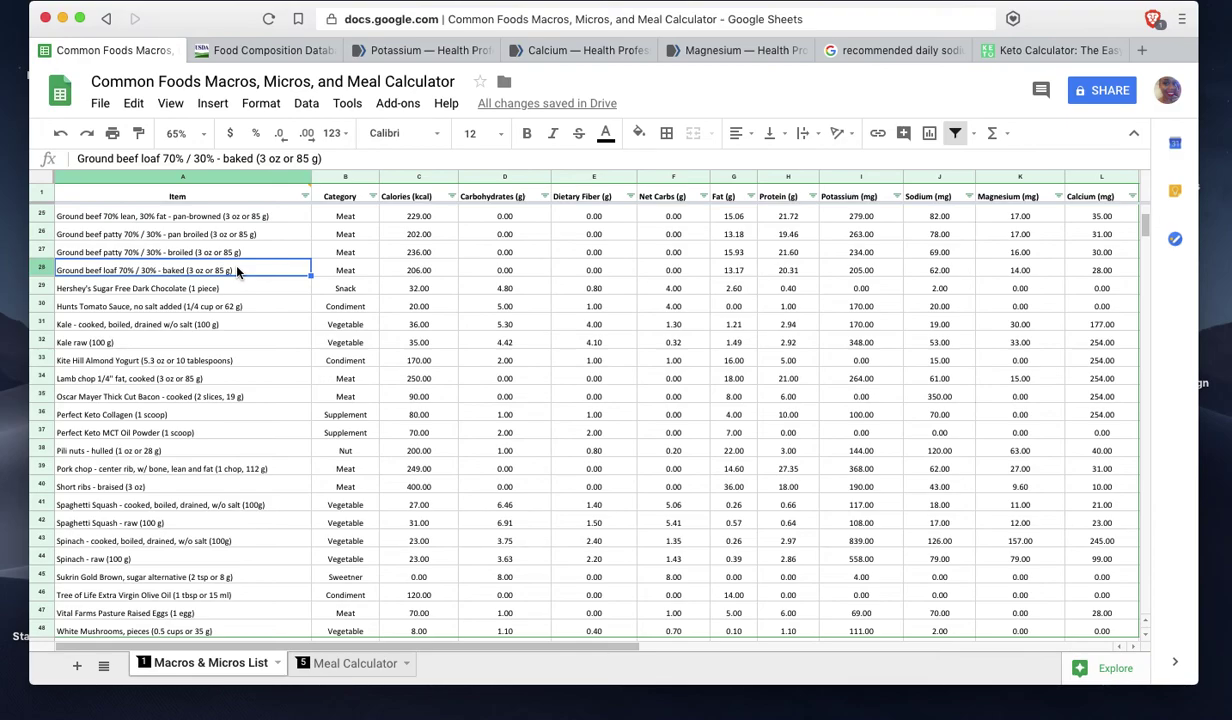
mouse_move(220, 190)
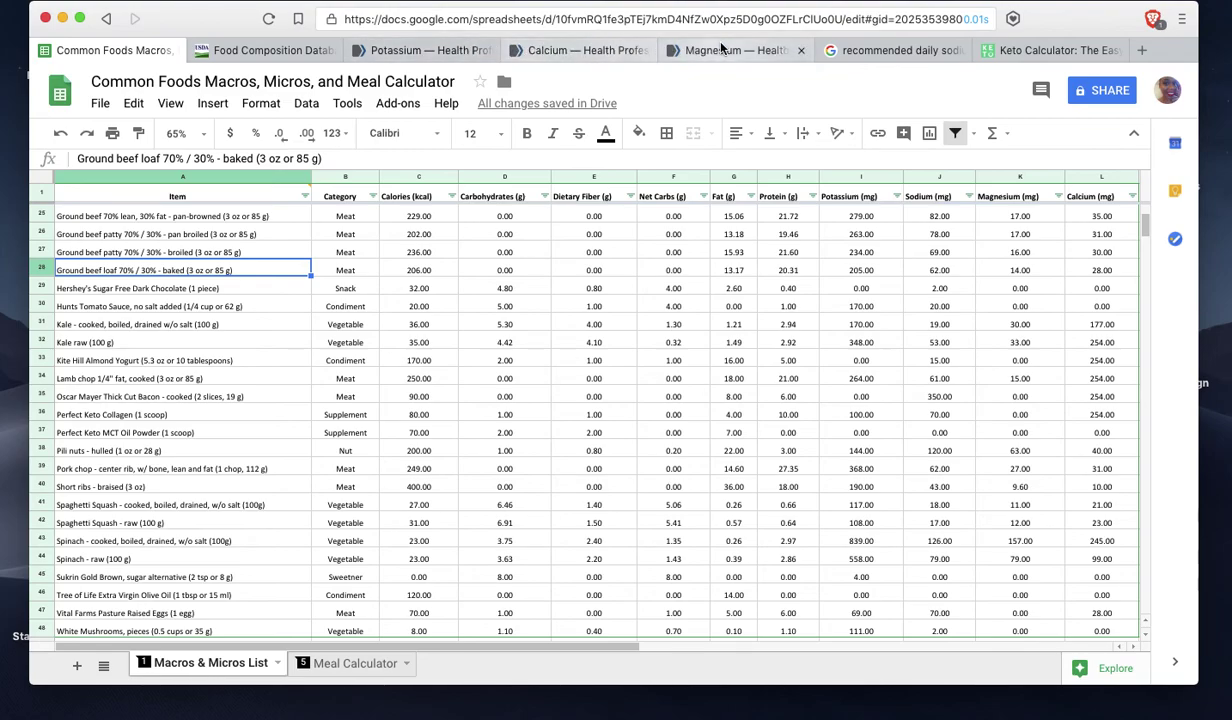
left_click(893, 50)
left_click(1018, 50)
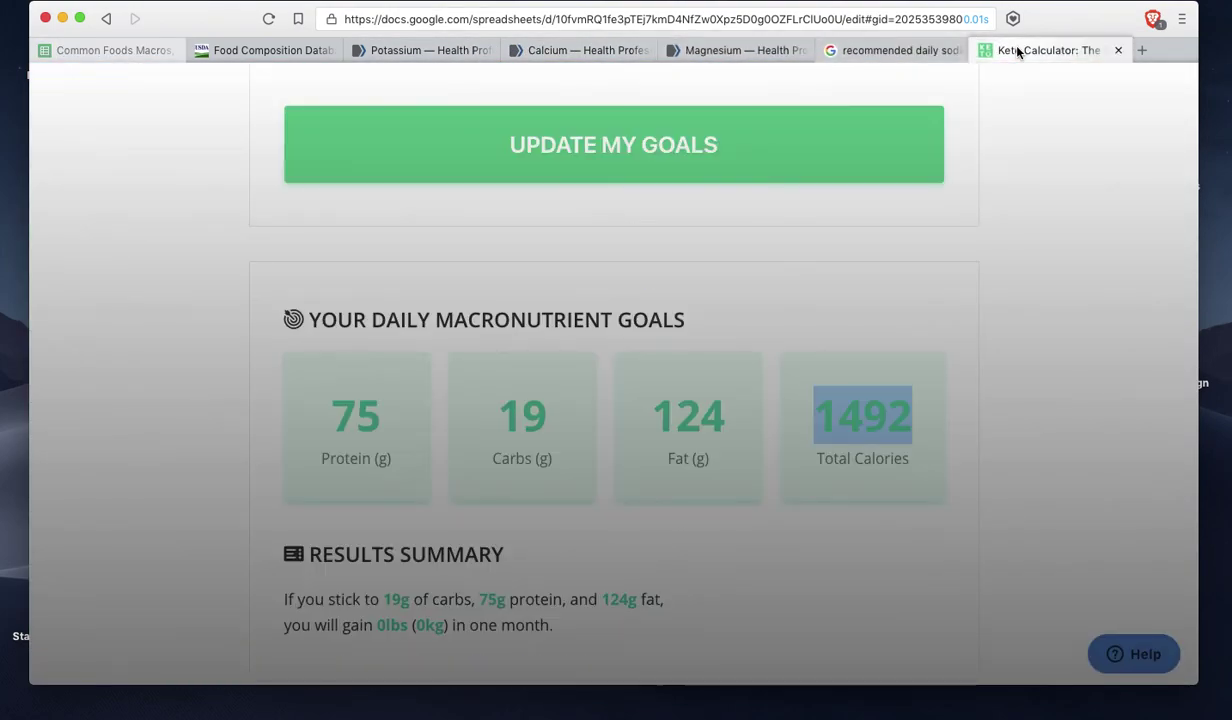
left_click(893, 50)
left_click(115, 52)
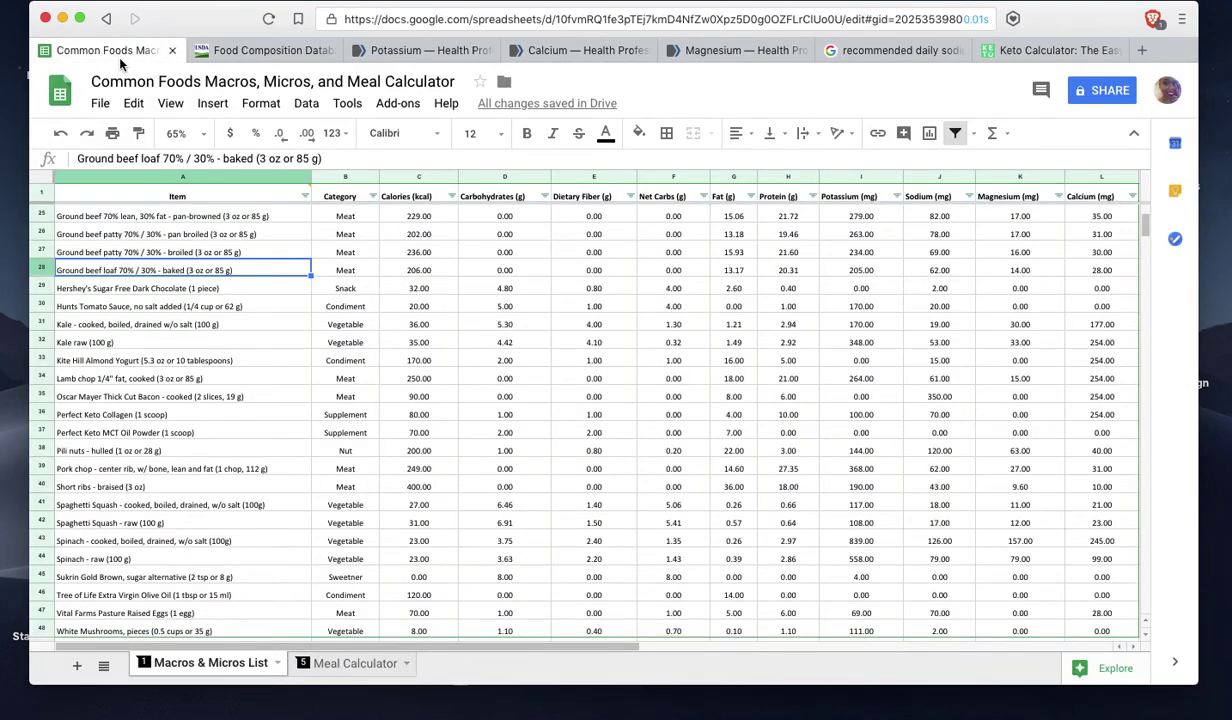
left_click(153, 380)
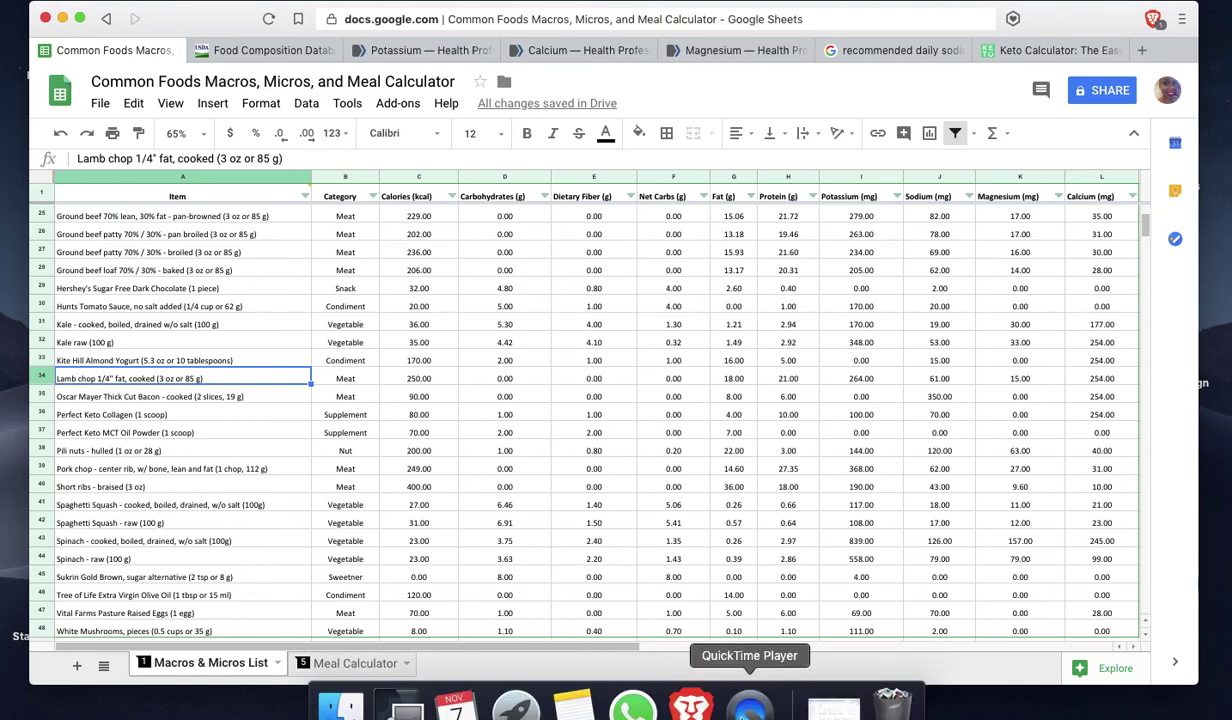
left_click(761, 713)
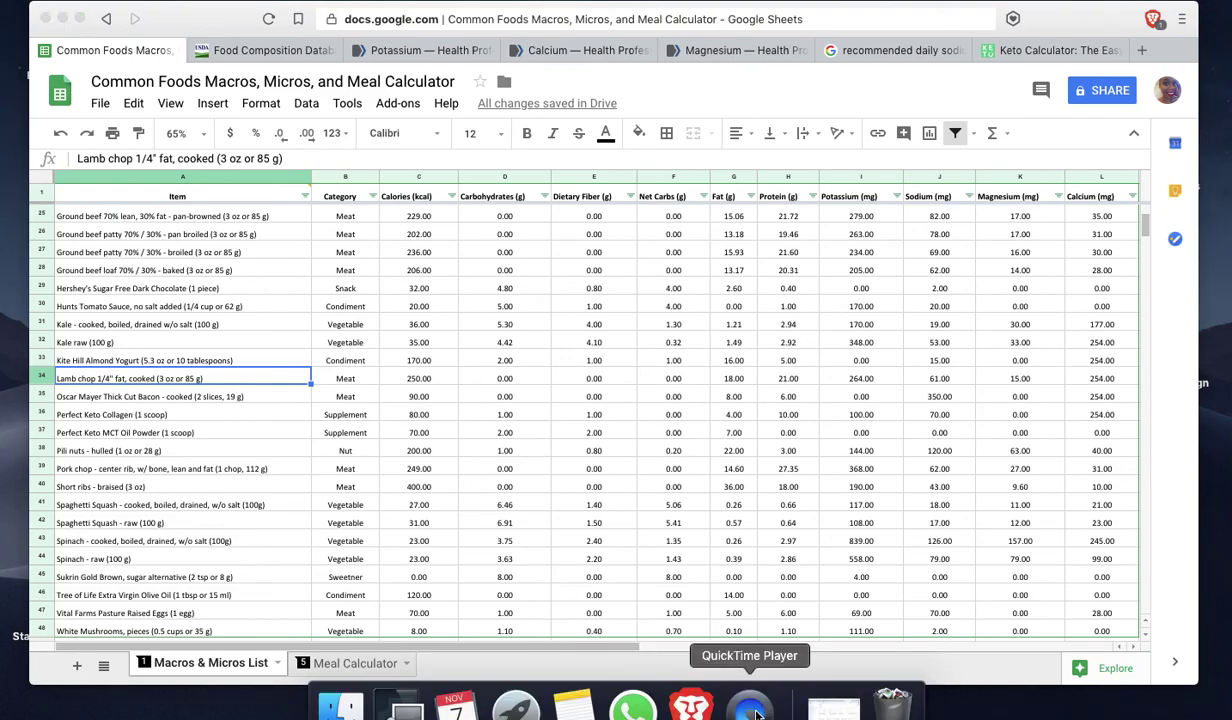